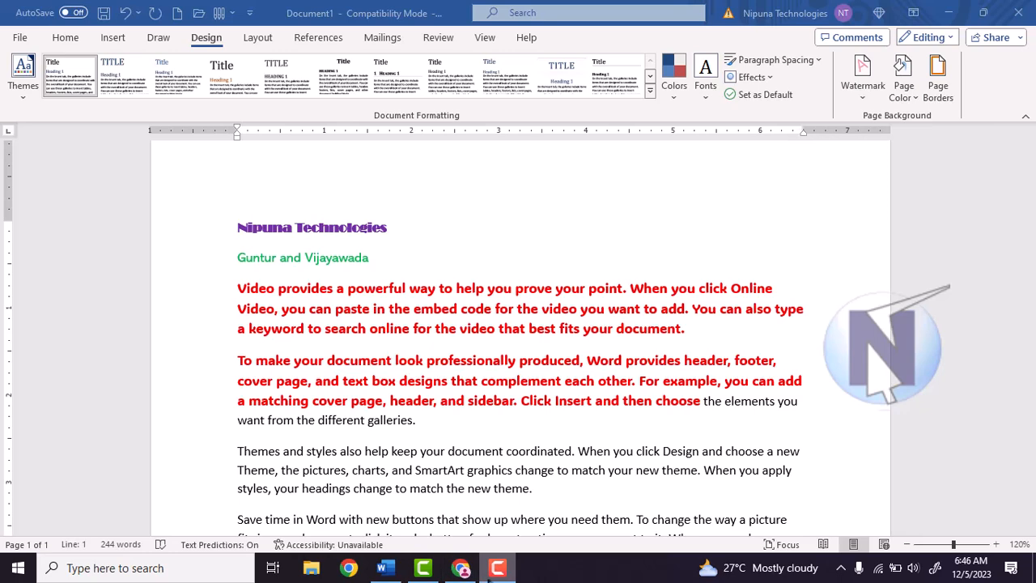
Step: Switch to Chrome, look over the nipunatechnologies.com home page and its header links, and return to the Word document
{"action": "left_click", "coordinate": [461, 568]}
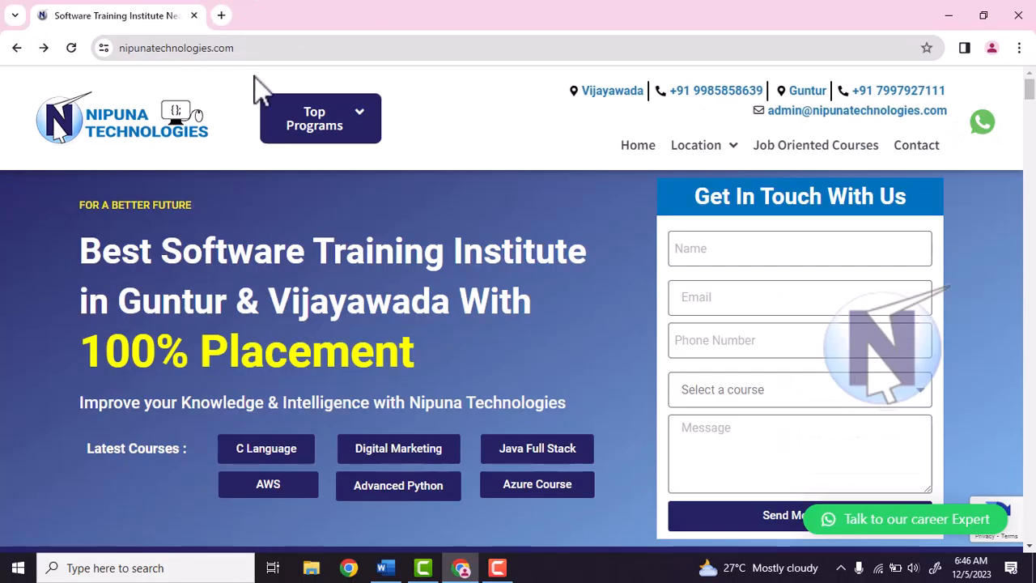
{"action": "mouse_move", "coordinate": [439, 189]}
{"action": "scroll", "coordinate": [750, 394], "scroll_direction": "down", "scroll_amount": 2}
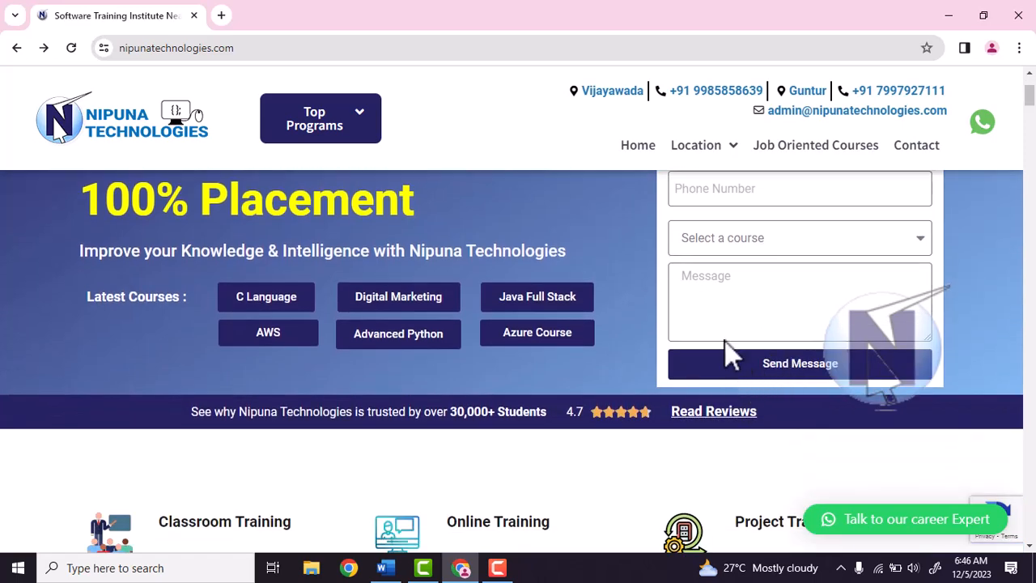
{"action": "scroll", "coordinate": [732, 364], "scroll_direction": "up", "scroll_amount": 2}
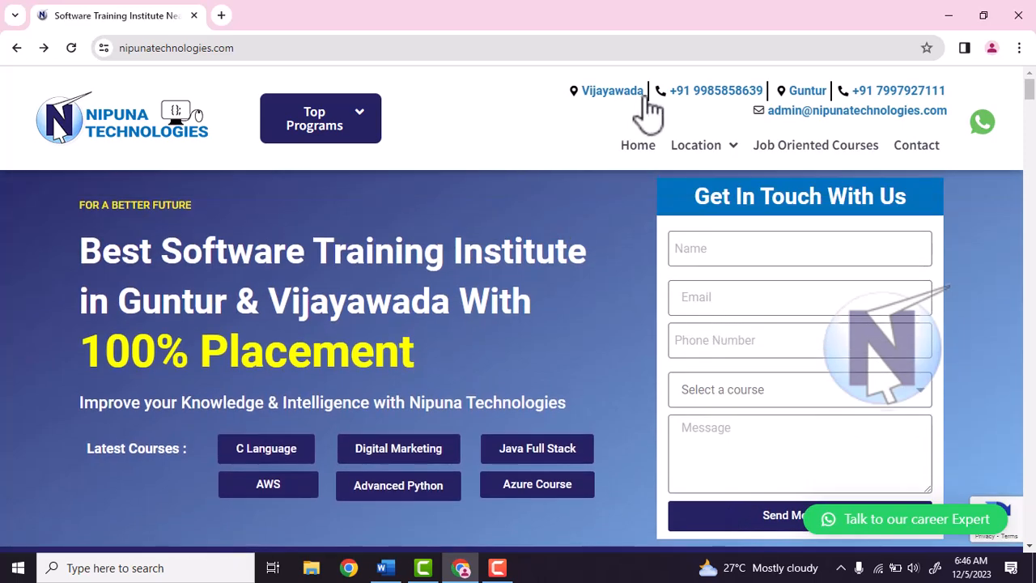
{"action": "mouse_move", "coordinate": [713, 133]}
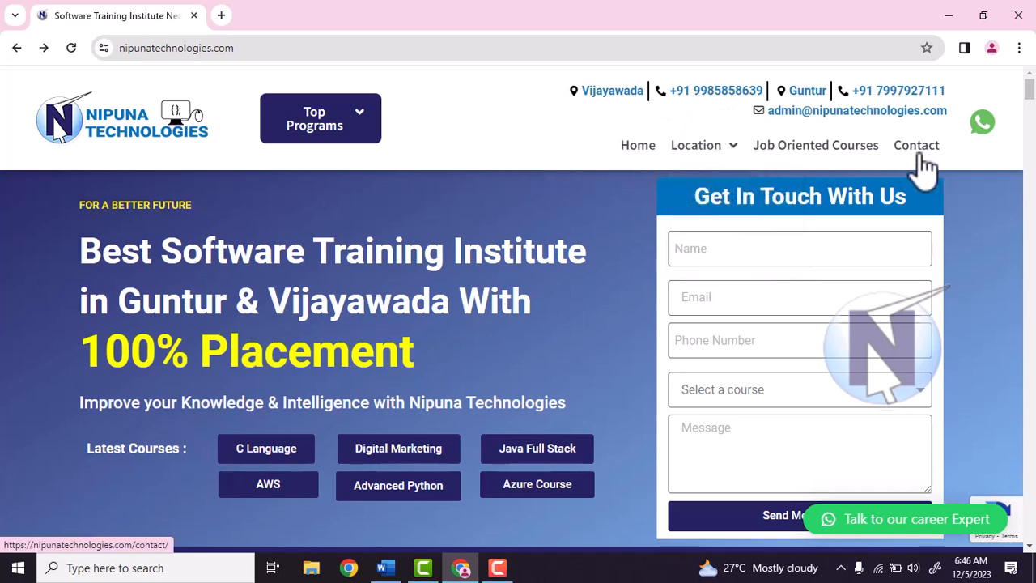
{"action": "left_click", "coordinate": [385, 568]}
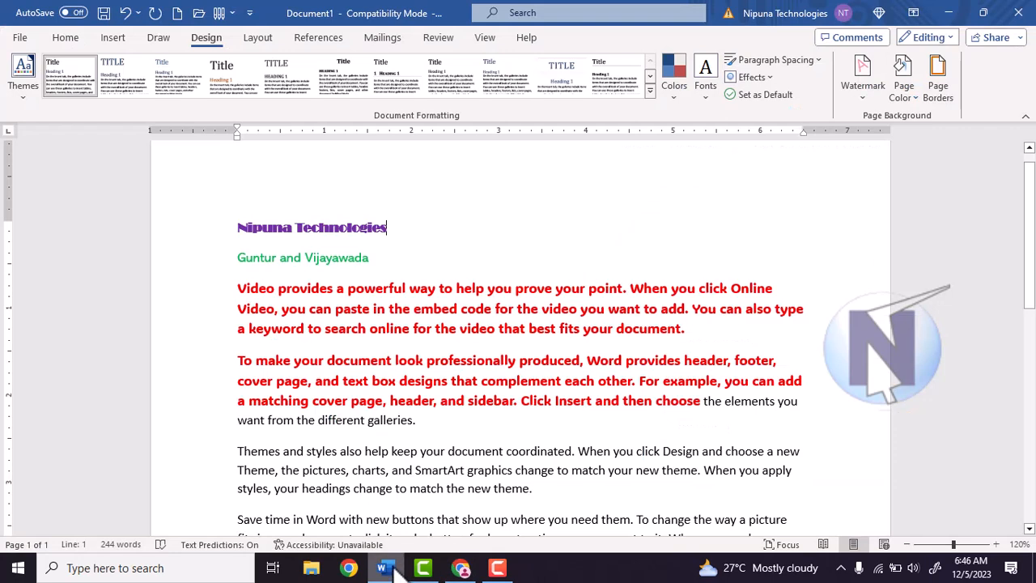
Step: Check which fonts are used in the green subheading and in the red paragraphs
{"action": "left_click", "coordinate": [435, 362]}
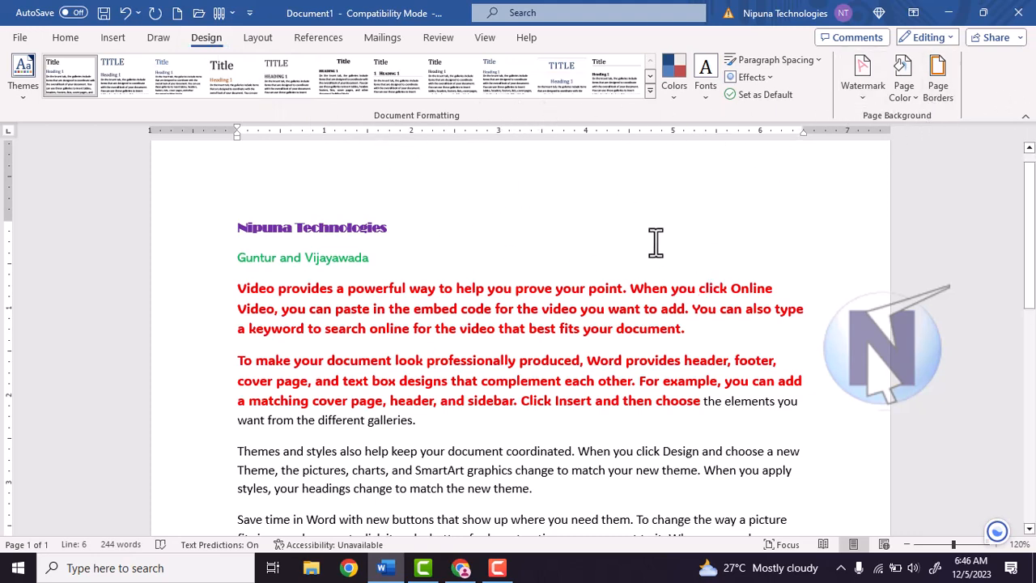
{"action": "left_click", "coordinate": [435, 288]}
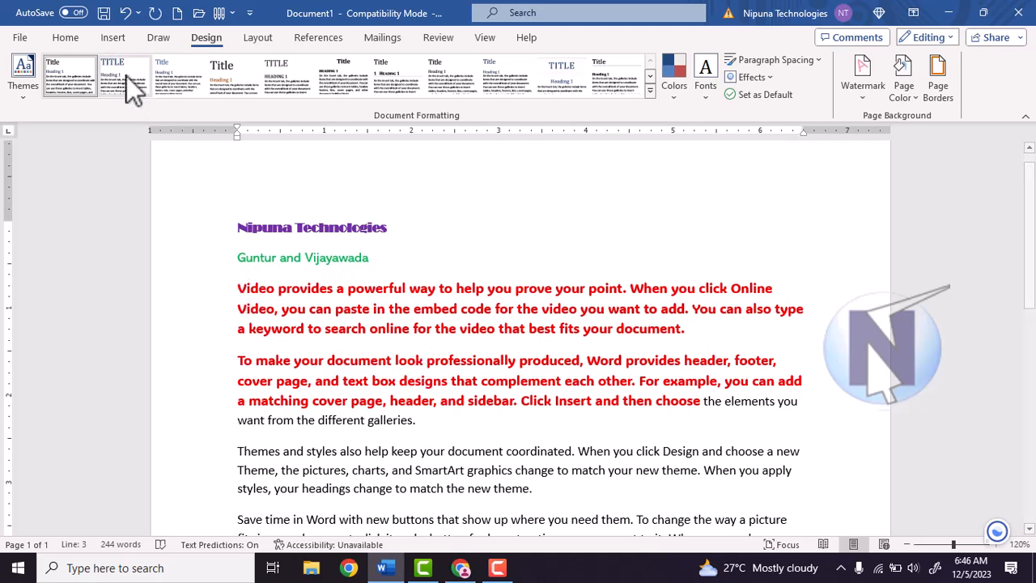
{"action": "left_click", "coordinate": [65, 37]}
{"action": "left_click", "coordinate": [370, 360]}
{"action": "left_click", "coordinate": [297, 254]}
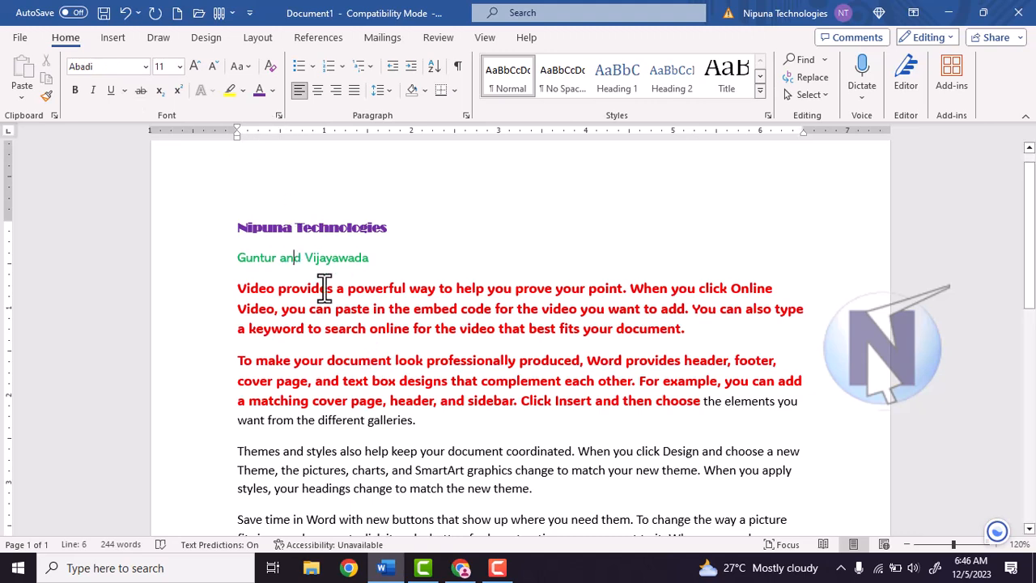
{"action": "left_click", "coordinate": [359, 321]}
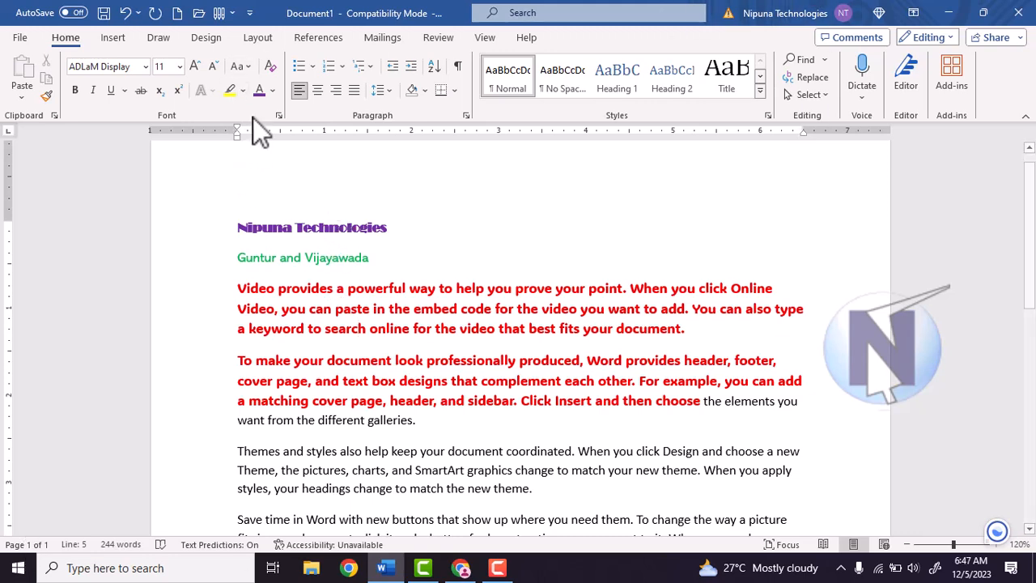
Step: Preview the built-in document themes, such as Dividend, without applying one
{"action": "left_click", "coordinate": [212, 40]}
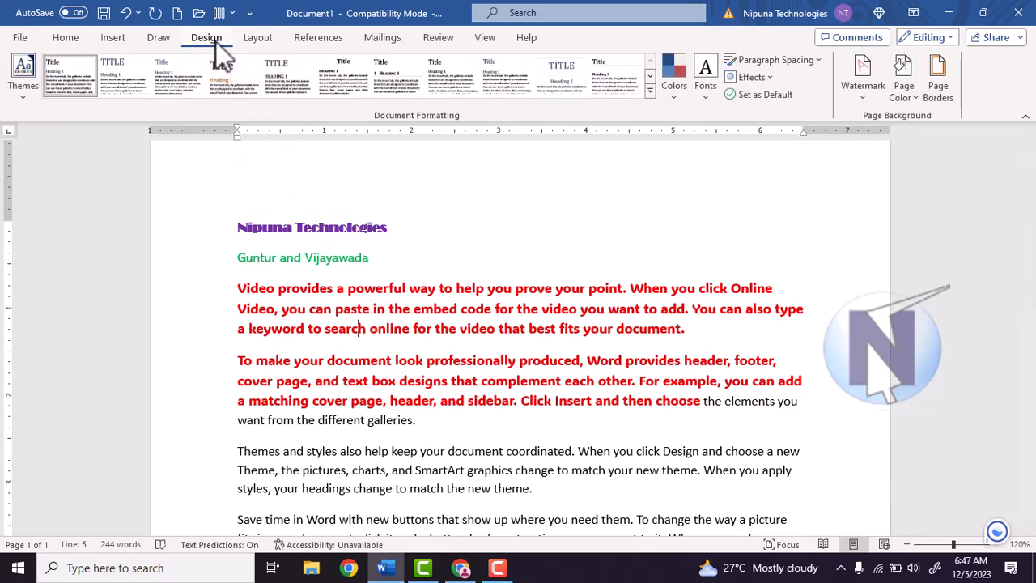
{"action": "left_click", "coordinate": [23, 94]}
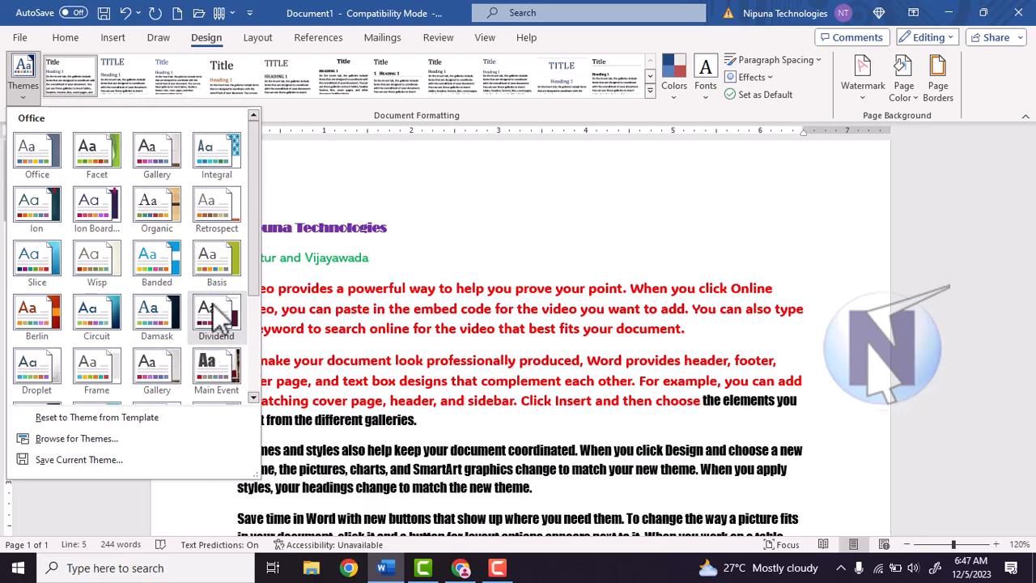
{"action": "left_click", "coordinate": [417, 318]}
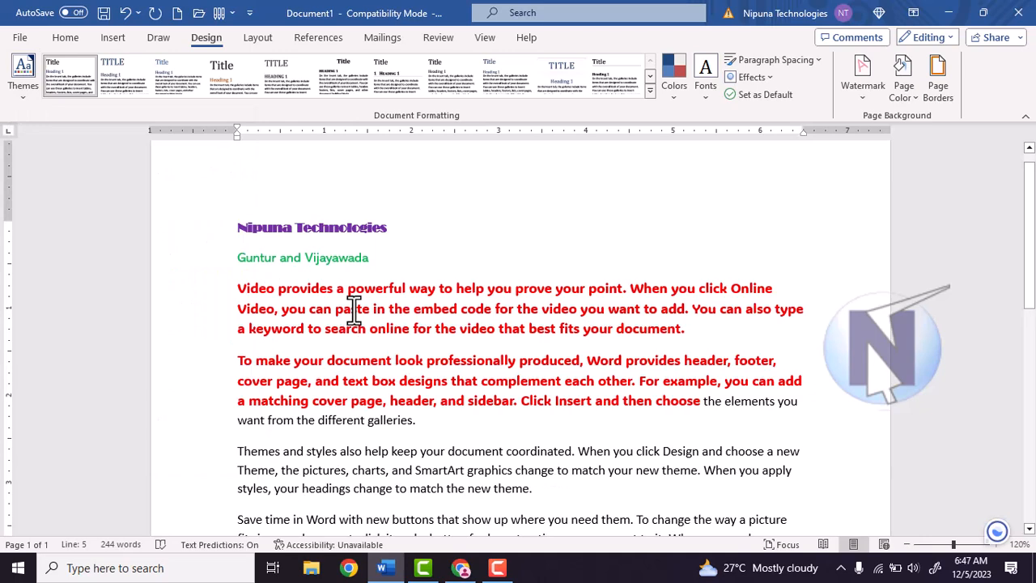
Step: Select the whole document and apply the built-in Word 2013 style set
{"action": "key", "text": "ctrl+a"}
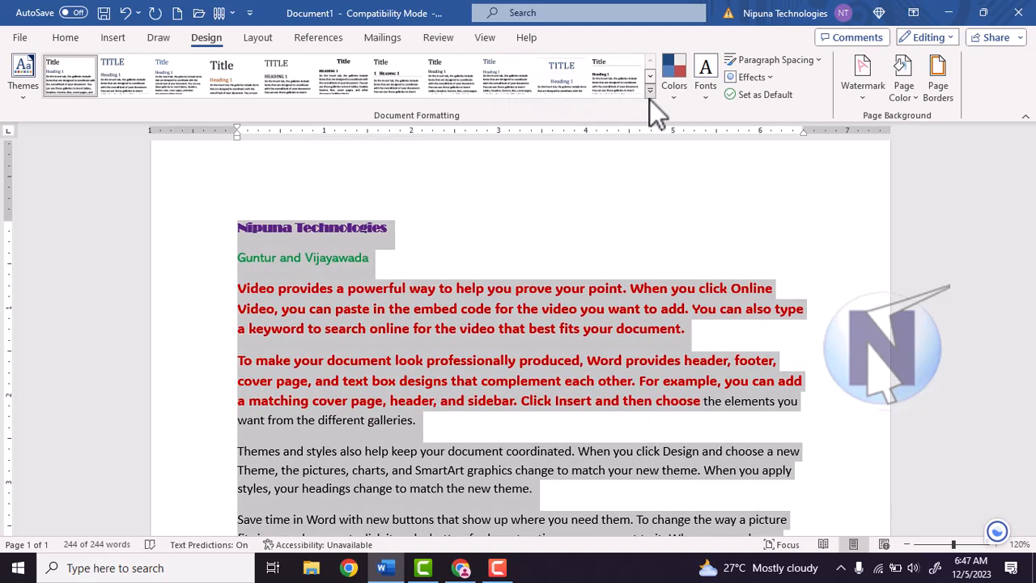
{"action": "left_click", "coordinate": [650, 92]}
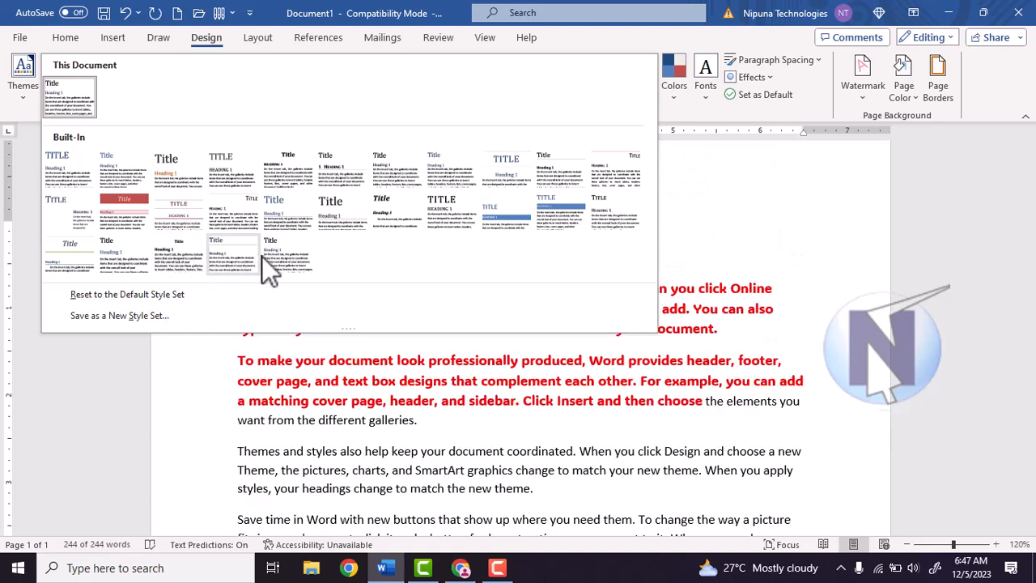
{"action": "left_click", "coordinate": [263, 254]}
{"action": "left_click", "coordinate": [428, 285]}
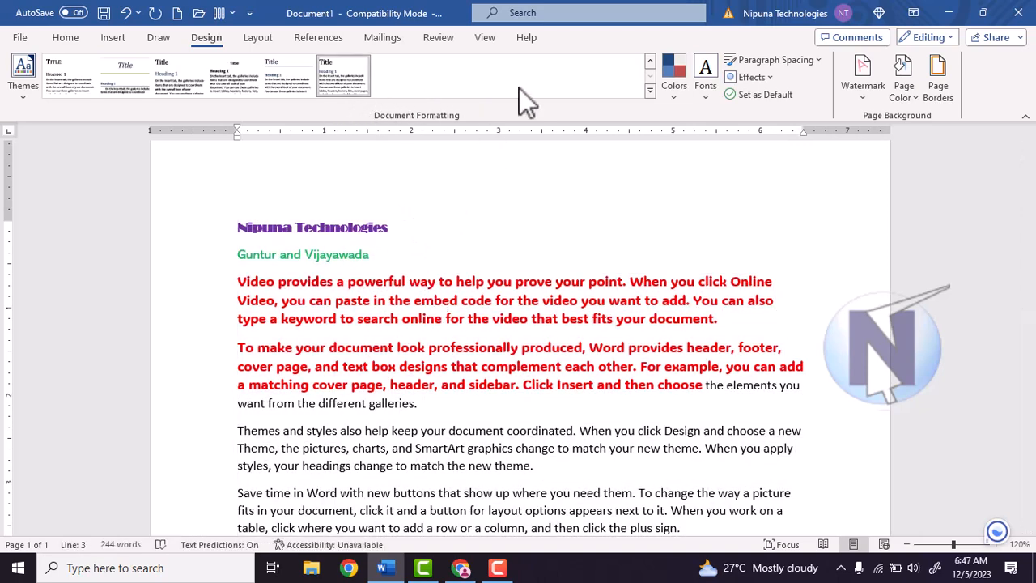
{"action": "left_click", "coordinate": [503, 320]}
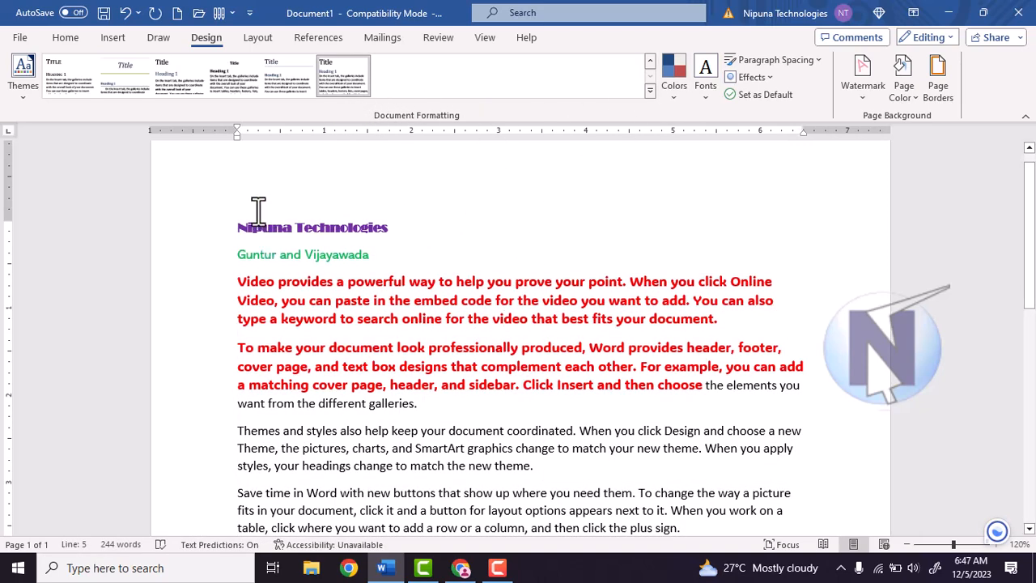
Step: Apply the Blue II theme colors and the Arial theme fonts to the document
{"action": "left_click", "coordinate": [678, 99]}
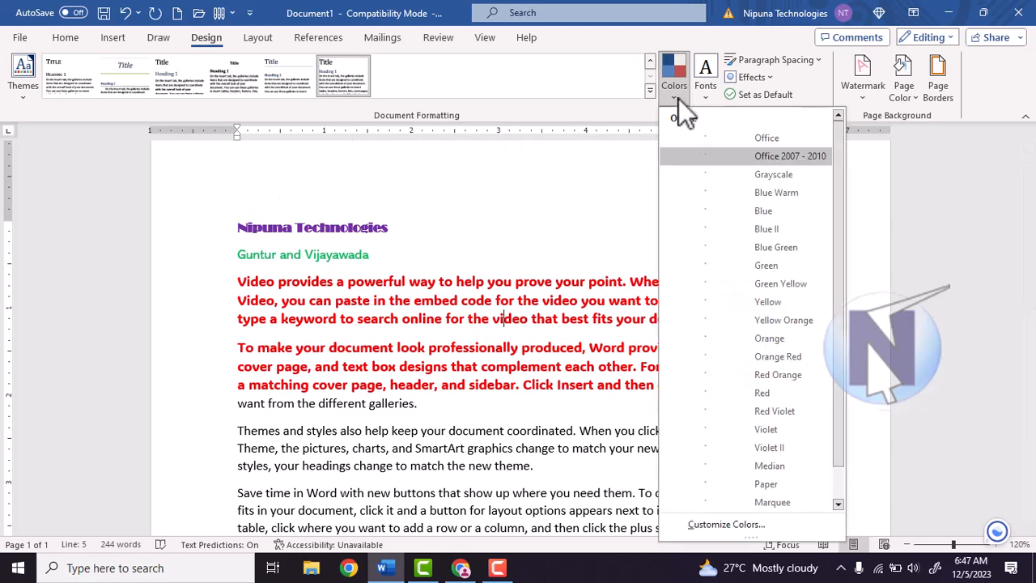
{"action": "left_click", "coordinate": [723, 227]}
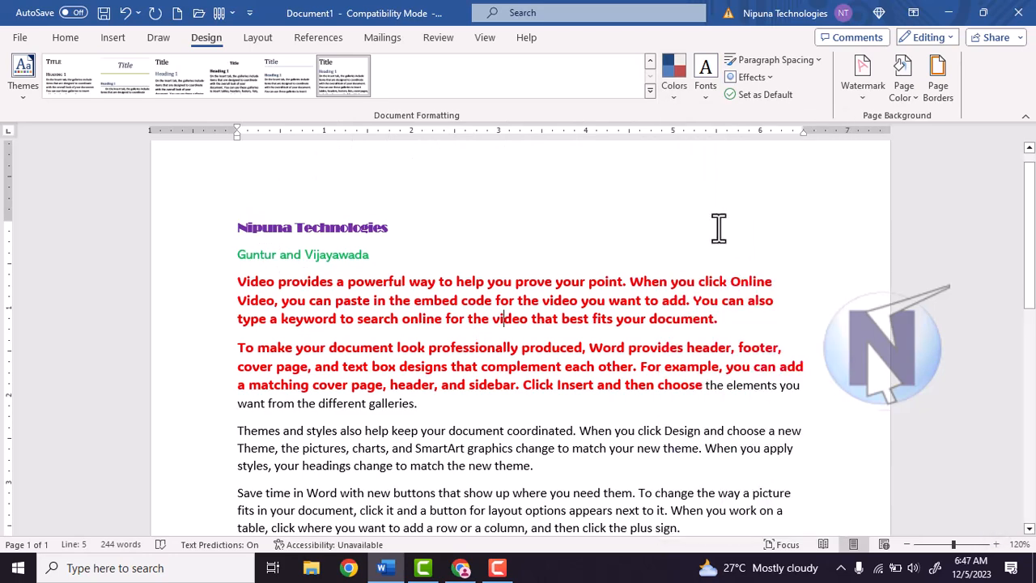
{"action": "left_click", "coordinate": [709, 97]}
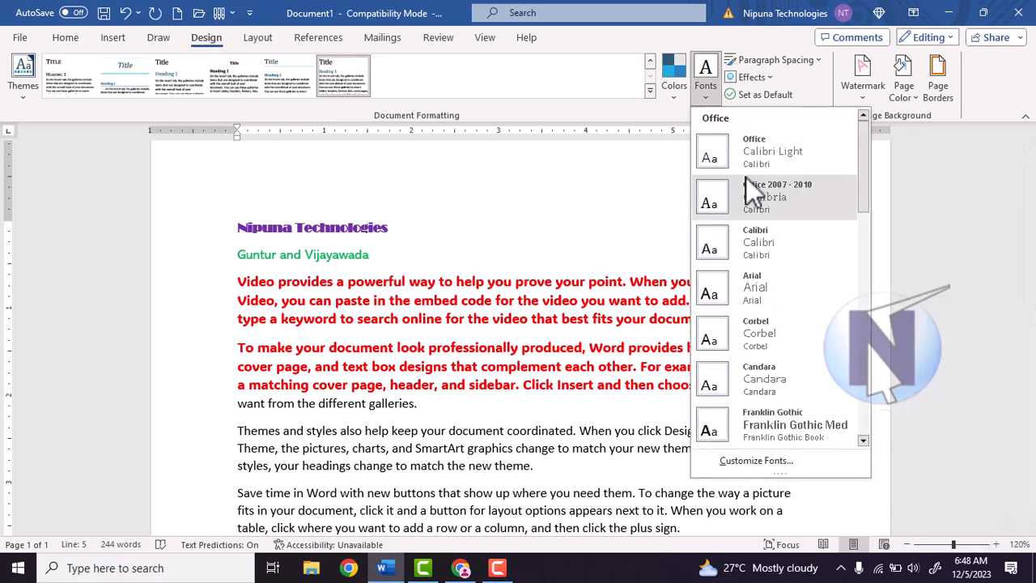
{"action": "left_click", "coordinate": [755, 283]}
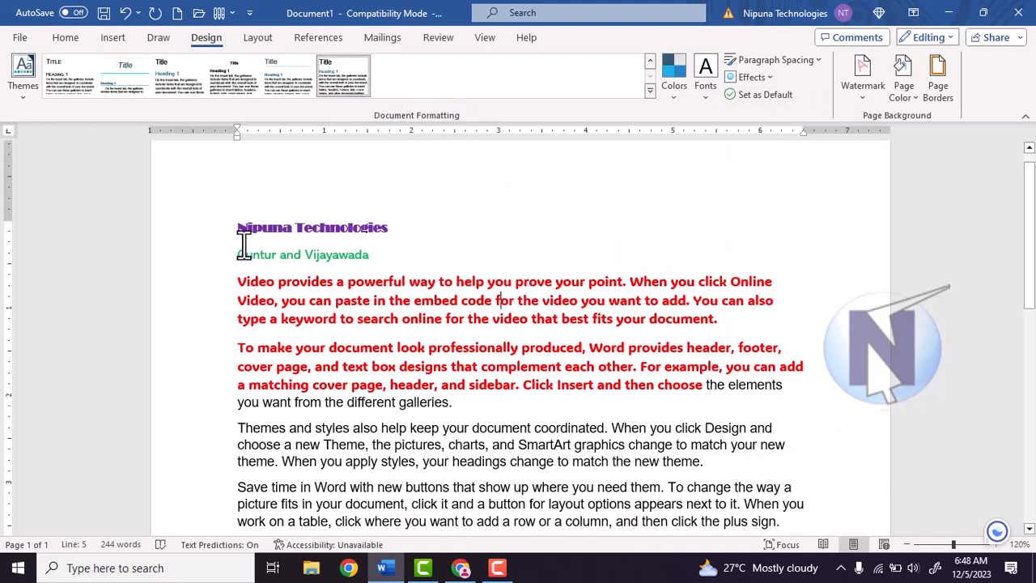
Step: Select all the text, preview the paragraph spacing presets without applying one, and apply the Grunge Texture theme effects
{"action": "left_click_drag", "start_coordinate": [241, 242], "coordinate": [612, 393]}
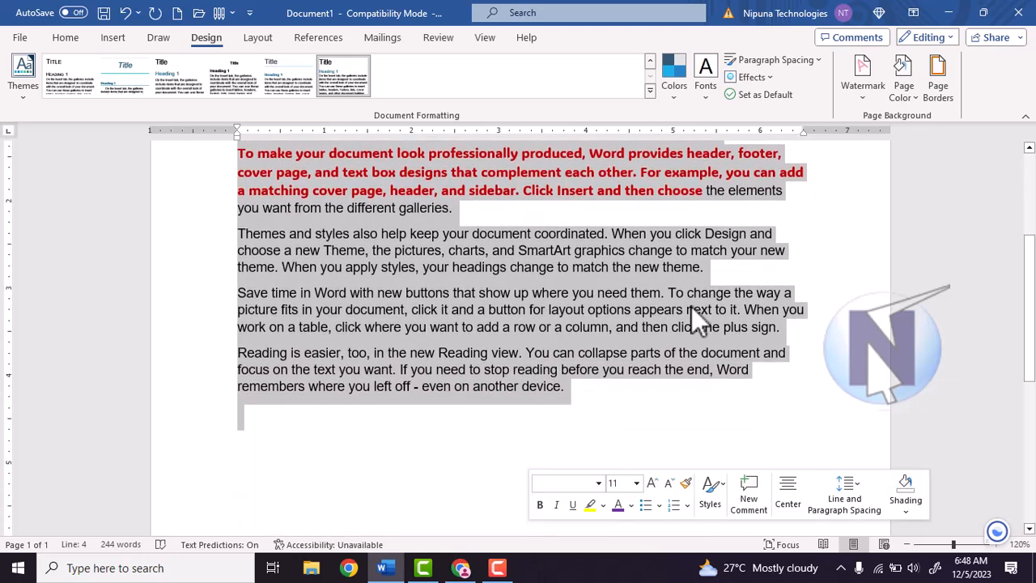
{"action": "left_click", "coordinate": [809, 62]}
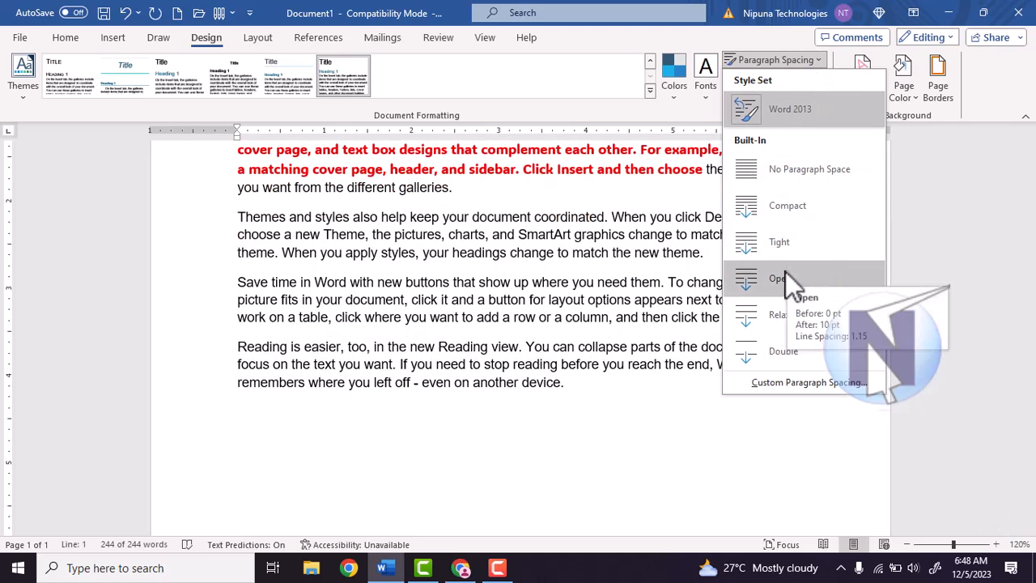
{"action": "key", "text": "ctrl+a"}
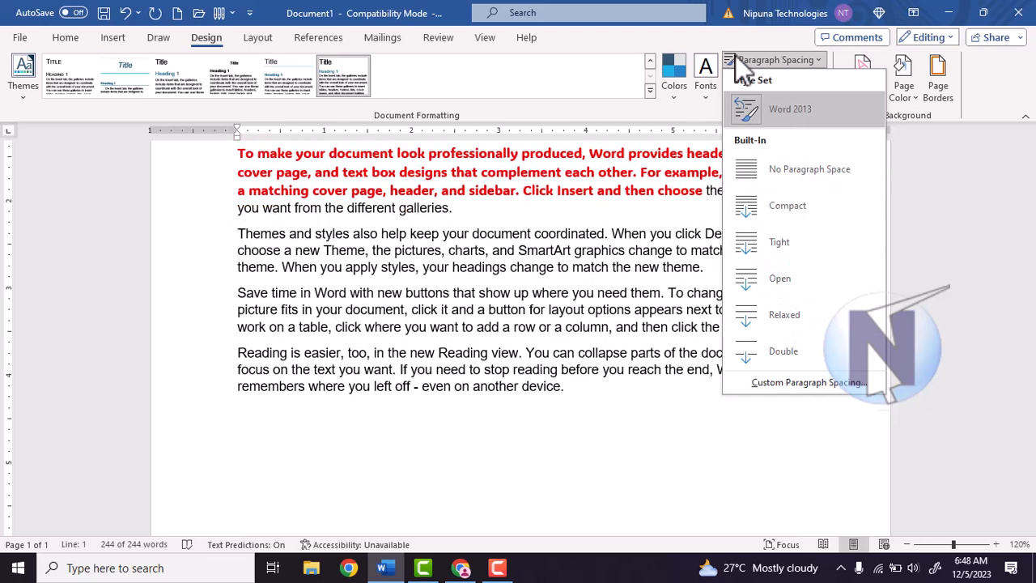
{"action": "left_click", "coordinate": [735, 55]}
{"action": "left_click", "coordinate": [754, 78]}
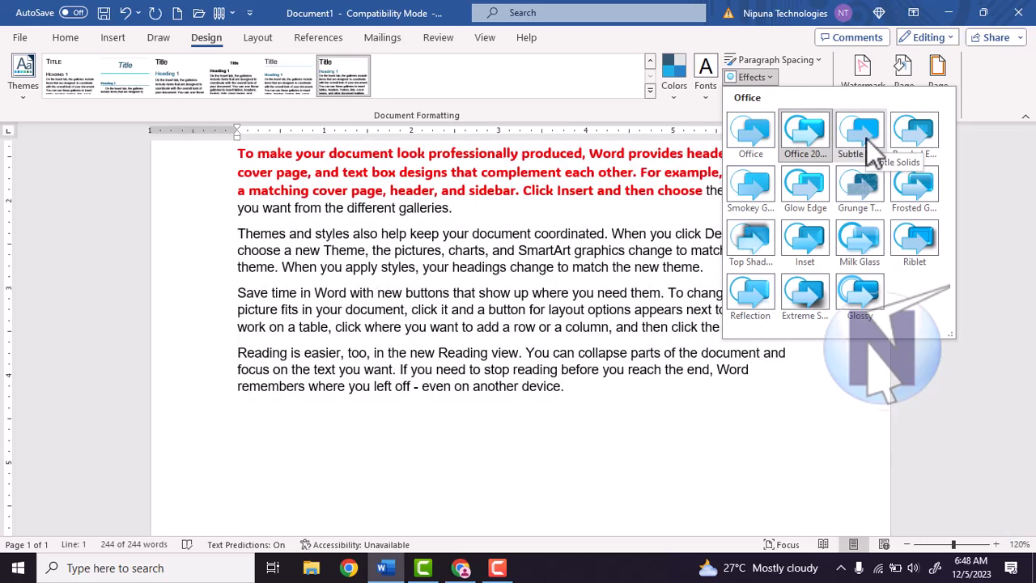
{"action": "left_click", "coordinate": [860, 190]}
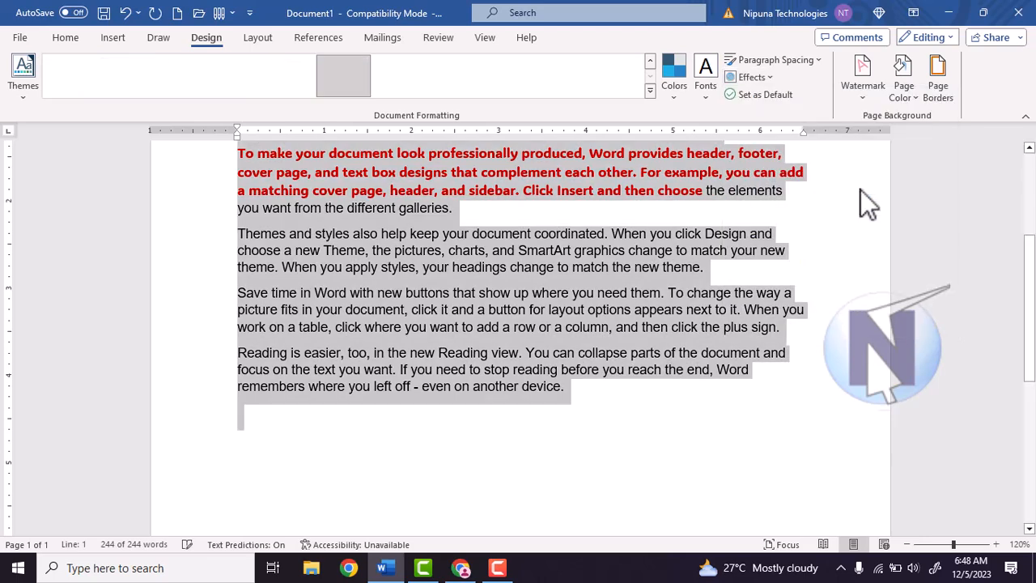
Step: Reapply the Word 2013 style set to the document, and switch back to the style set listed under This Document
{"action": "left_click", "coordinate": [653, 92]}
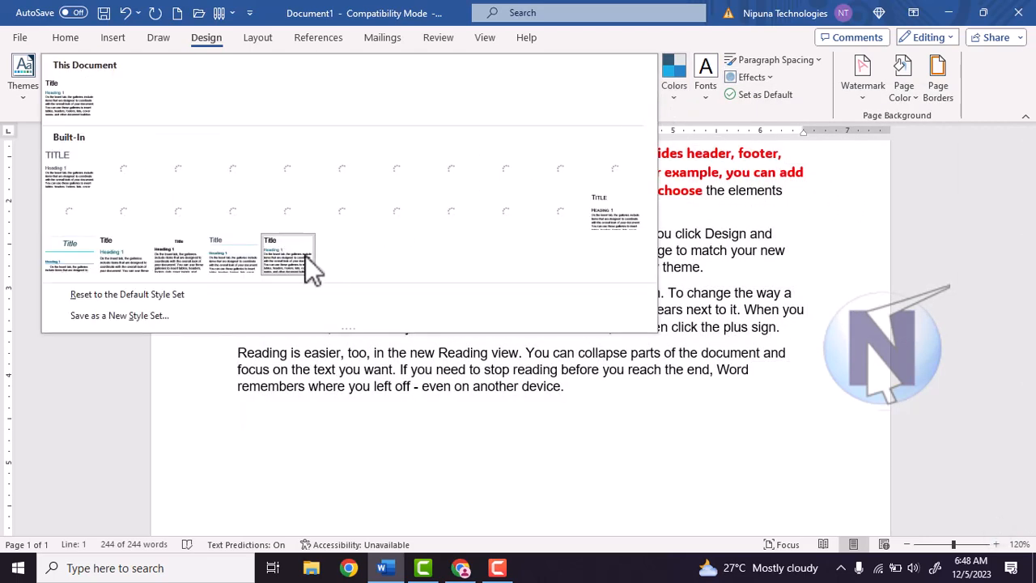
{"action": "left_click", "coordinate": [300, 257]}
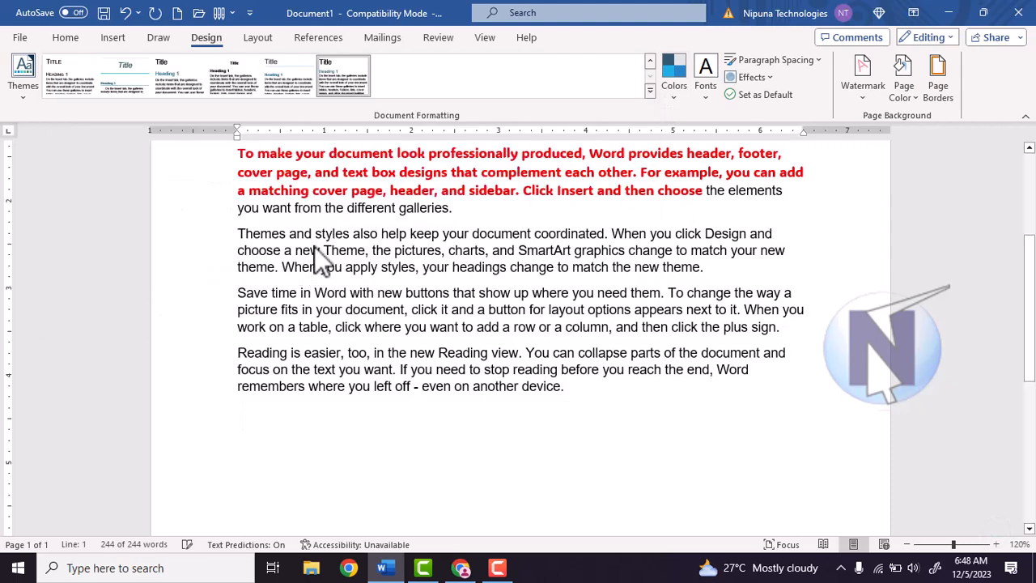
{"action": "left_click", "coordinate": [653, 95]}
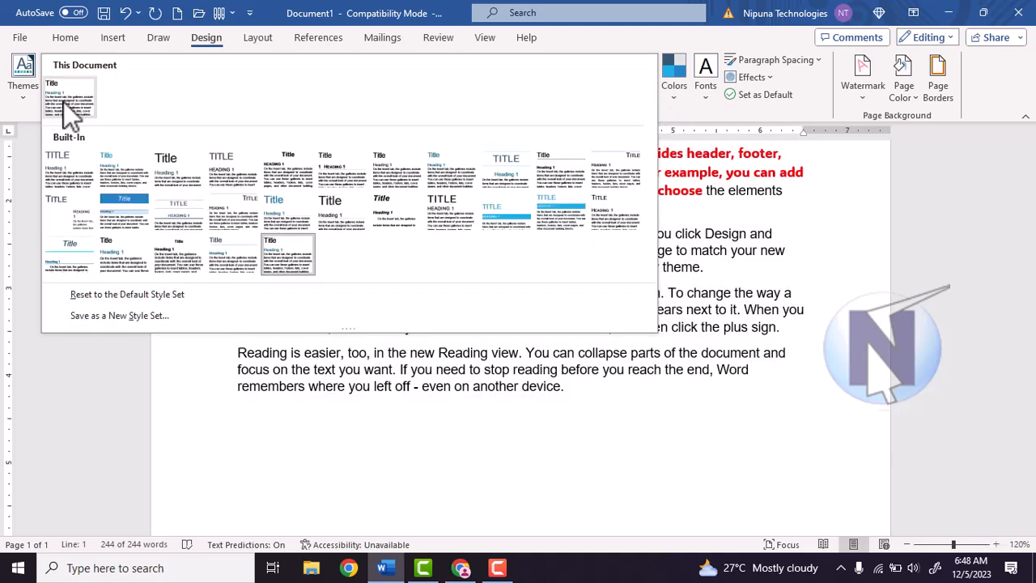
{"action": "left_click", "coordinate": [63, 101]}
{"action": "left_click", "coordinate": [550, 264]}
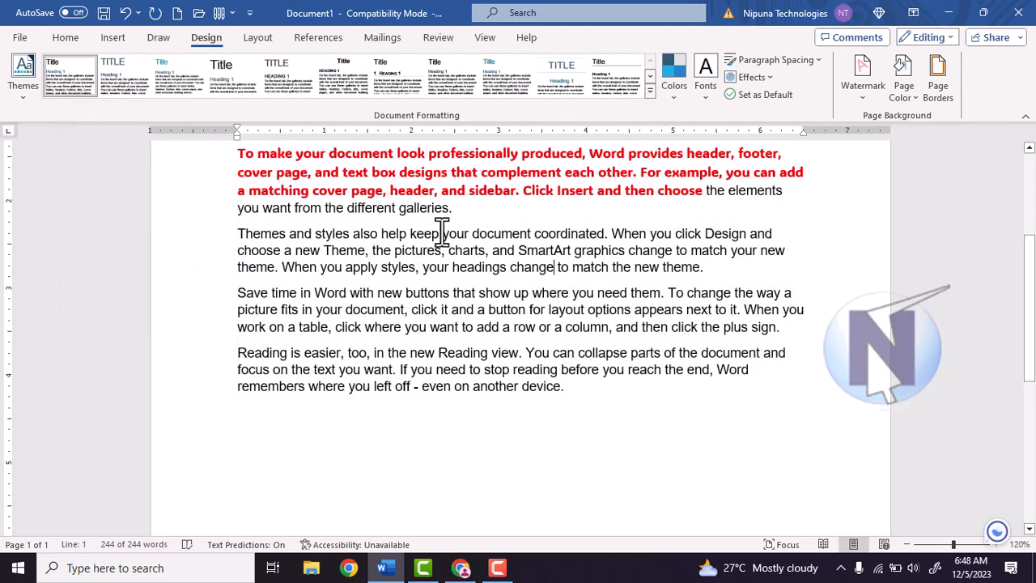
Step: Apply the Gallery theme to the document
{"action": "left_click", "coordinate": [24, 100]}
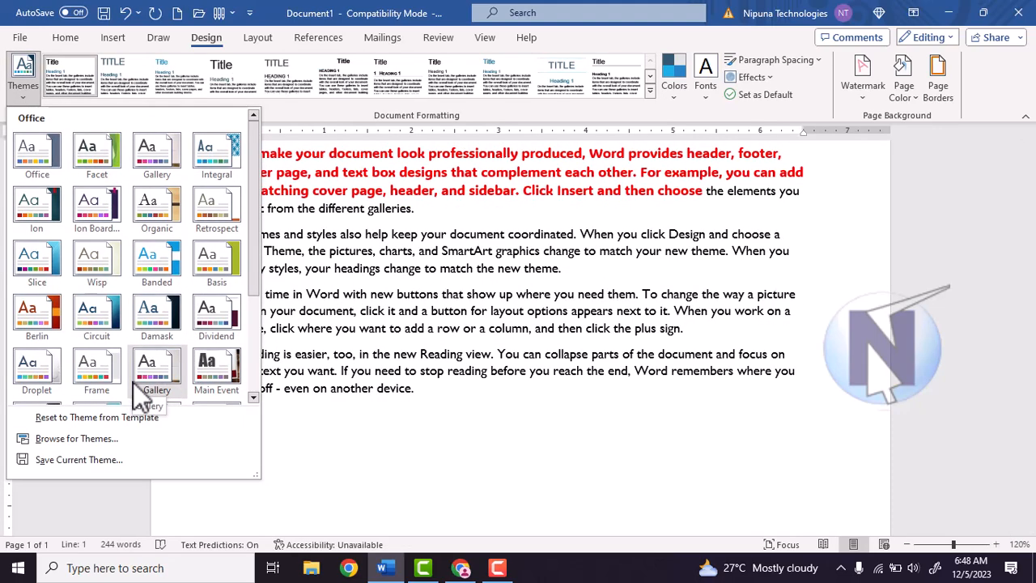
{"action": "left_click", "coordinate": [147, 379]}
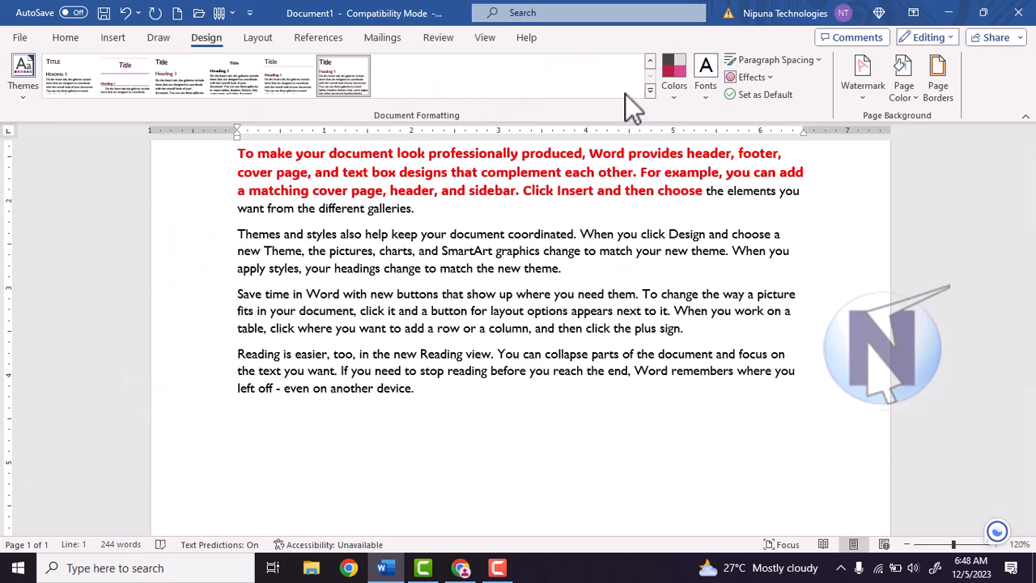
{"action": "left_click", "coordinate": [248, 268]}
Step: Copy all body text below the green subheading and paste it repeatedly at the document's end until it spans six pages
{"action": "scroll", "coordinate": [161, 306], "scroll_direction": "up", "scroll_amount": 5}
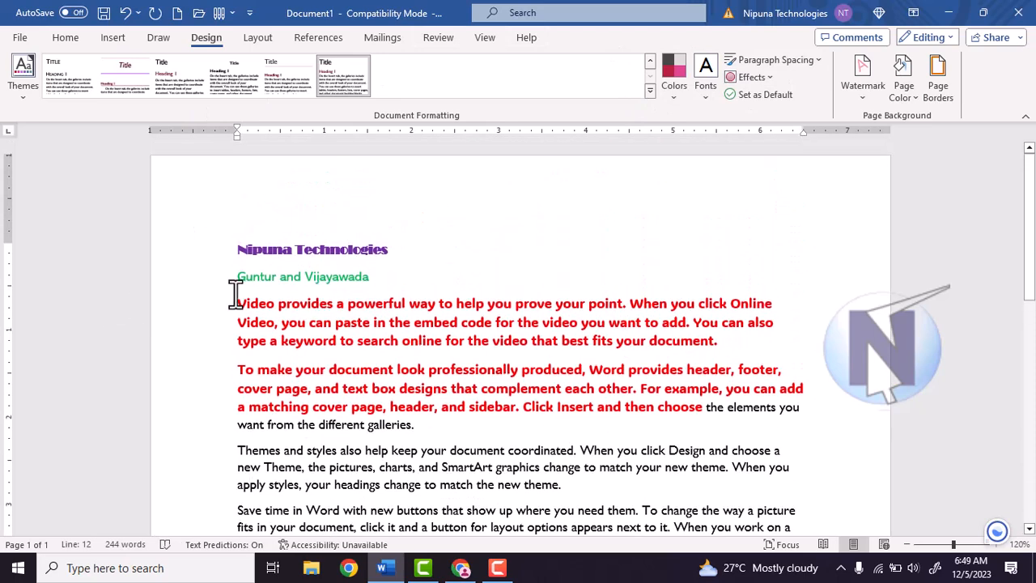
{"action": "left_click_drag", "start_coordinate": [240, 309], "coordinate": [445, 408]}
{"action": "key", "text": "ctrl+c"}
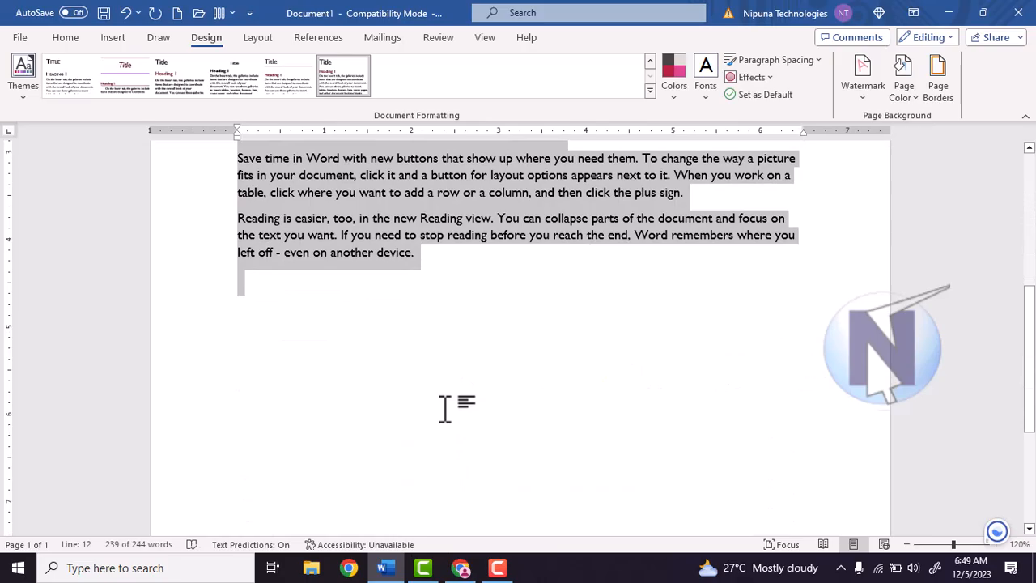
{"action": "left_click", "coordinate": [445, 409]}
{"action": "key", "text": "ctrl+v"}
{"action": "scroll", "coordinate": [445, 409], "scroll_direction": "up", "scroll_amount": 3}
{"action": "scroll", "coordinate": [445, 409], "scroll_direction": "down", "scroll_amount": 10}
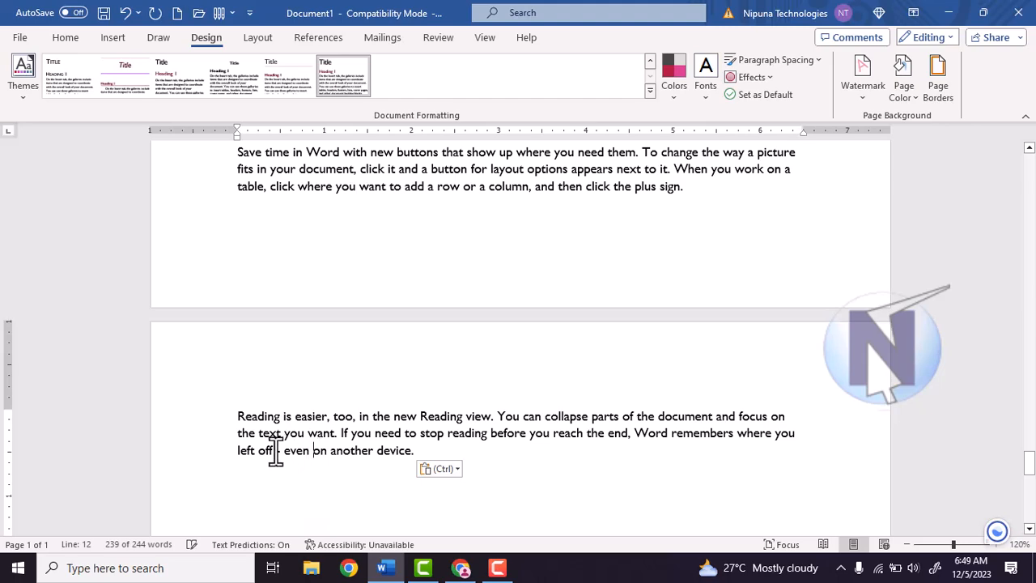
{"action": "scroll", "coordinate": [274, 437], "scroll_direction": "up", "scroll_amount": 3}
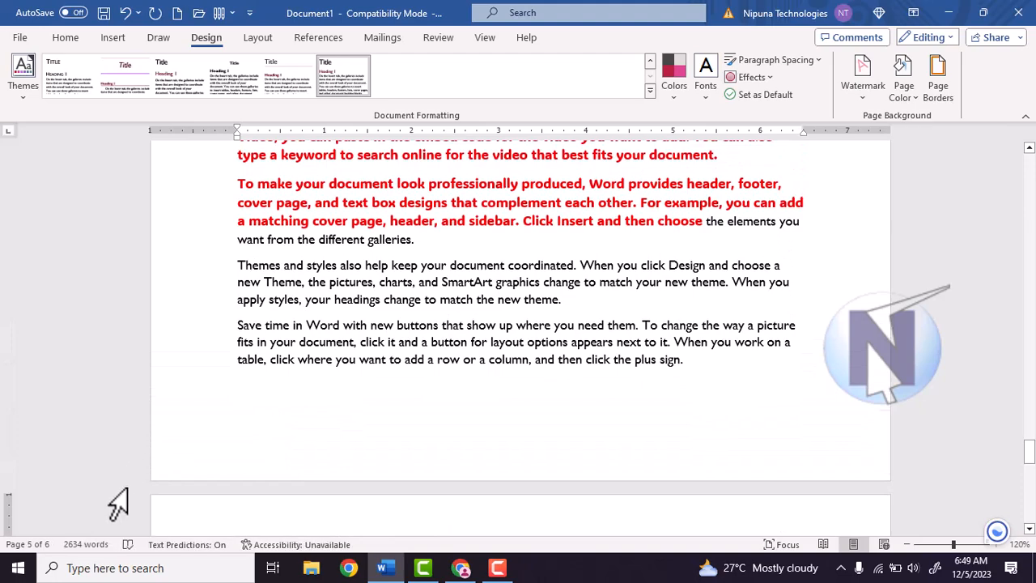
Step: Look back through the document's pages and view the preset watermarks without applying one
{"action": "scroll", "coordinate": [316, 300], "scroll_direction": "up", "scroll_amount": 10}
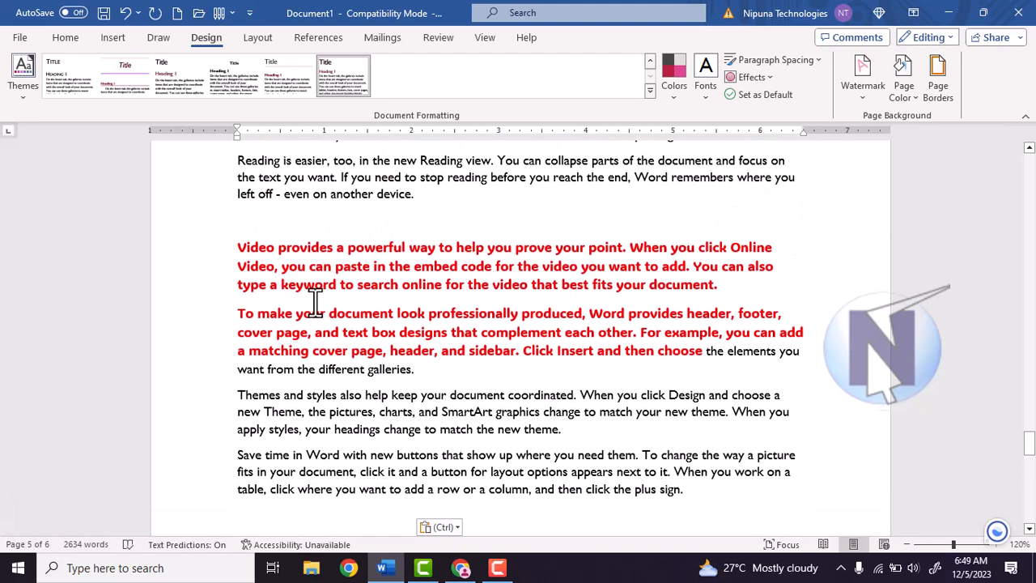
{"action": "scroll", "coordinate": [317, 299], "scroll_direction": "up", "scroll_amount": 4}
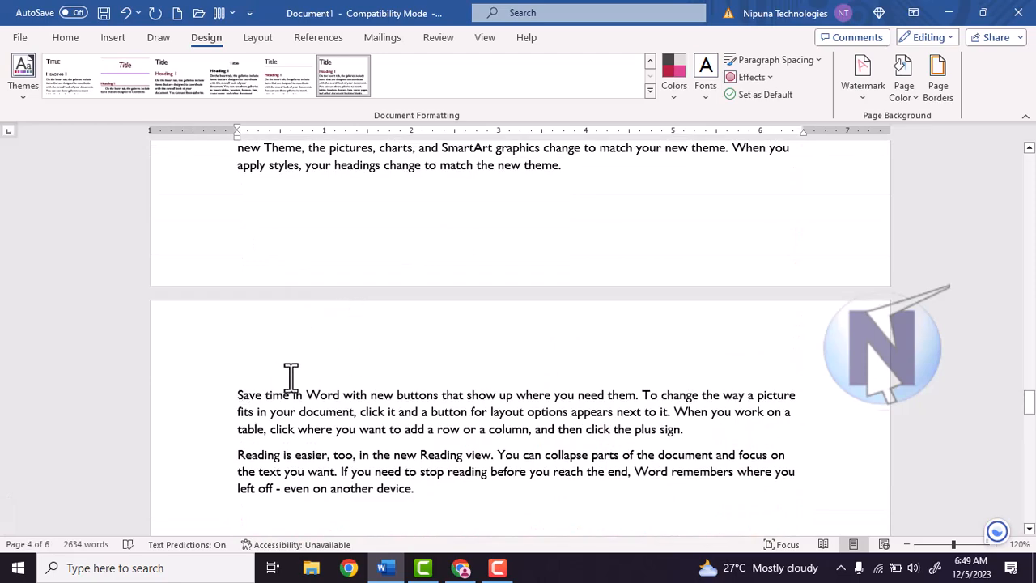
{"action": "scroll", "coordinate": [345, 344], "scroll_direction": "up", "scroll_amount": 7}
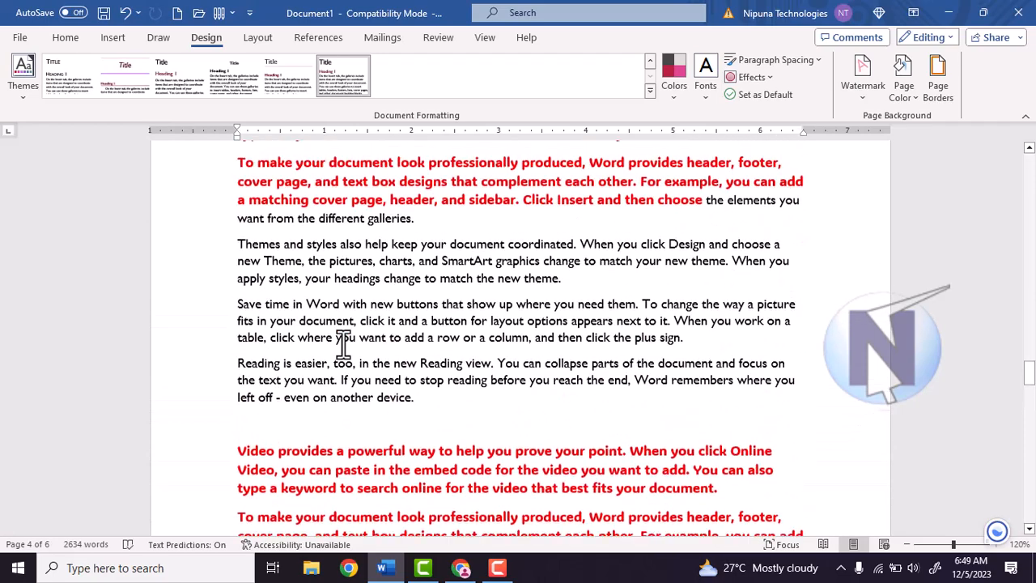
{"action": "scroll", "coordinate": [521, 295], "scroll_direction": "up", "scroll_amount": 9}
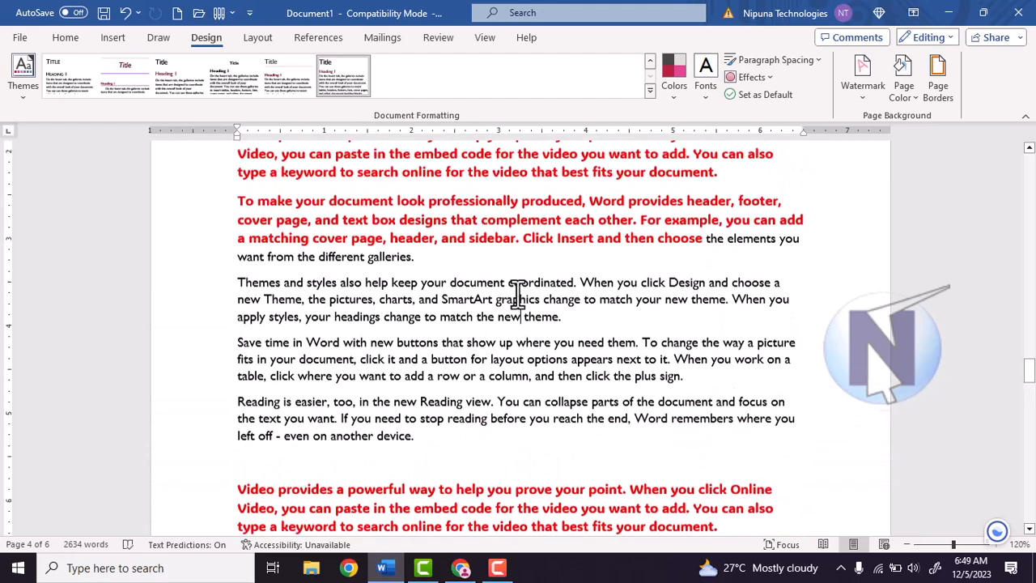
{"action": "scroll", "coordinate": [515, 296], "scroll_direction": "up", "scroll_amount": 8}
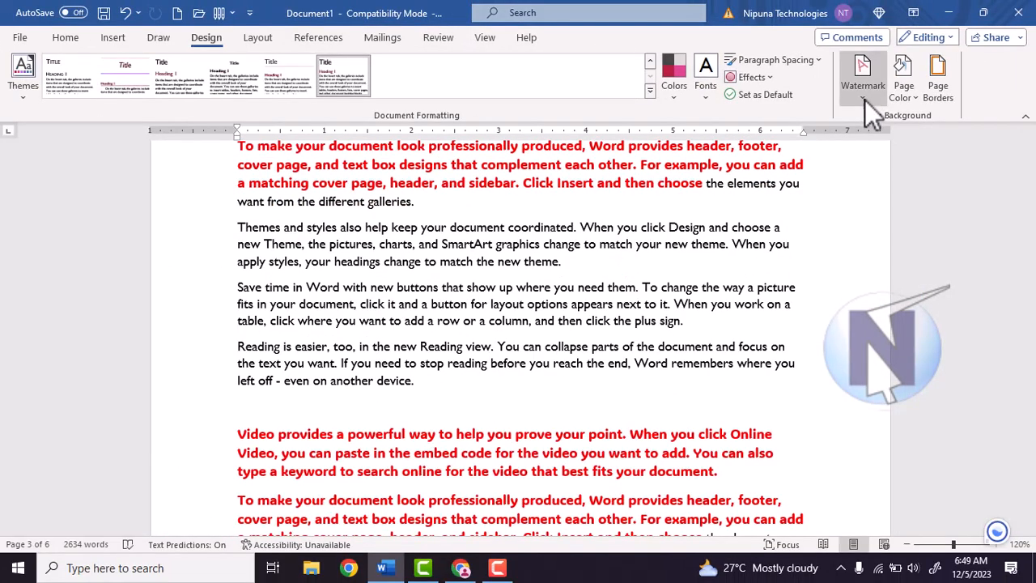
{"action": "left_click", "coordinate": [758, 153]}
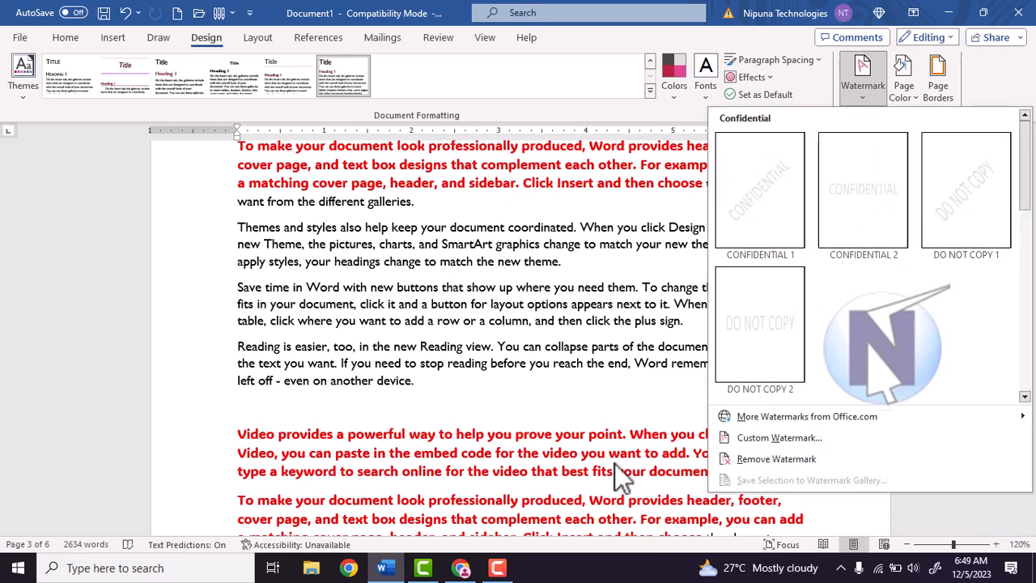
{"action": "left_click", "coordinate": [590, 481]}
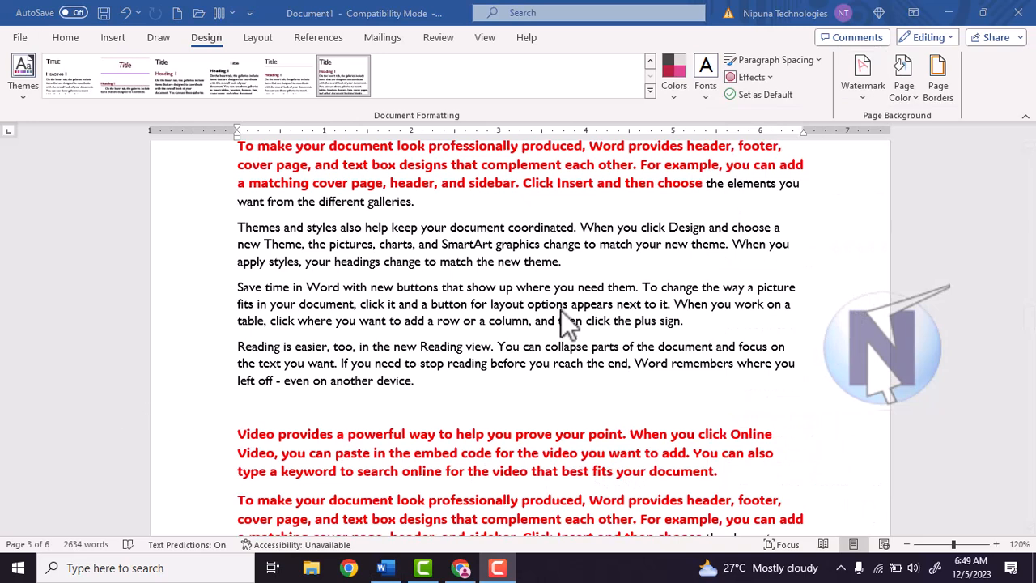
Step: Add a custom text watermark reading "Nipuna Technologies" with the diagonal layout
{"action": "left_click", "coordinate": [862, 98]}
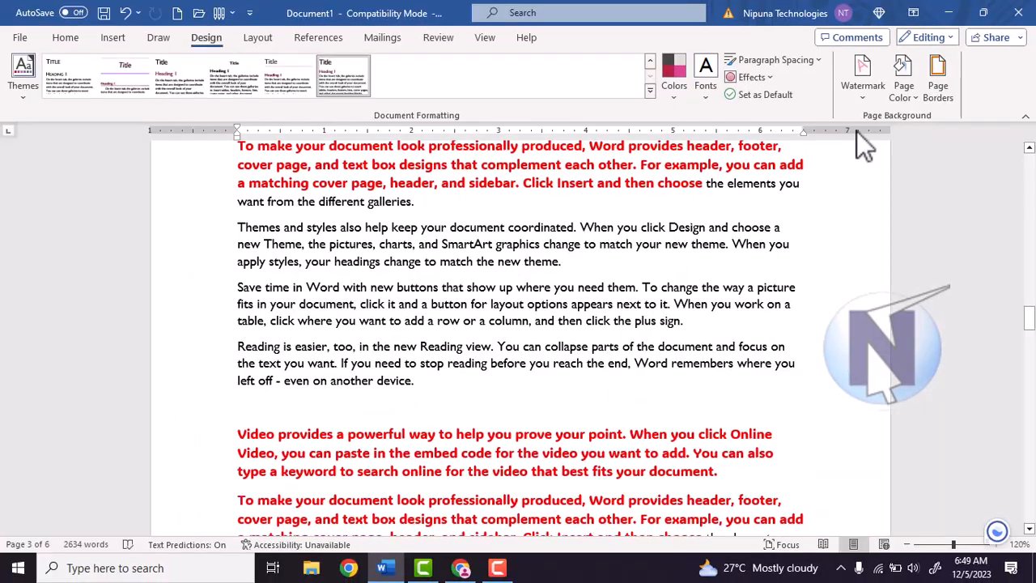
{"action": "left_click", "coordinate": [865, 97]}
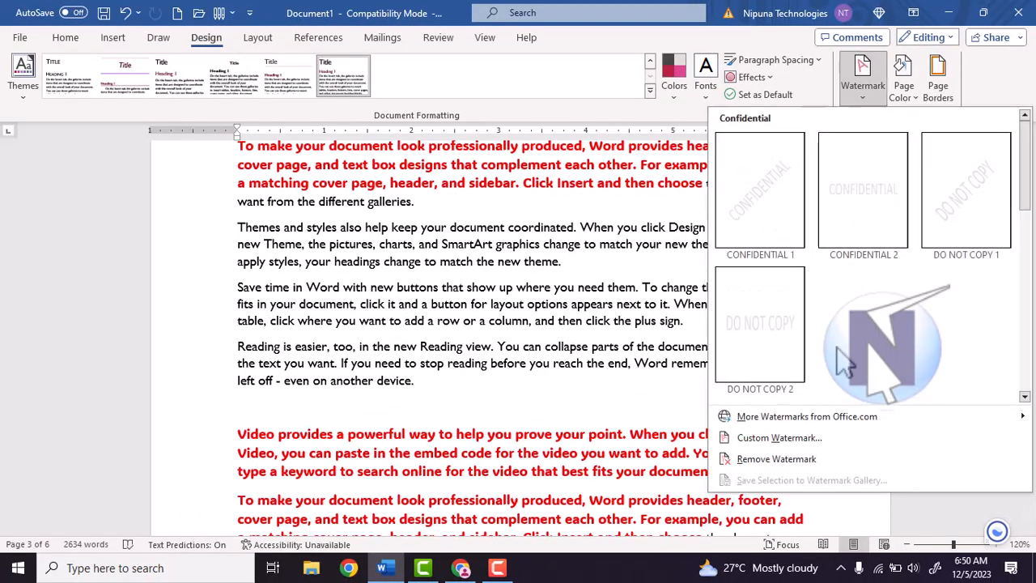
{"action": "left_click", "coordinate": [775, 437]}
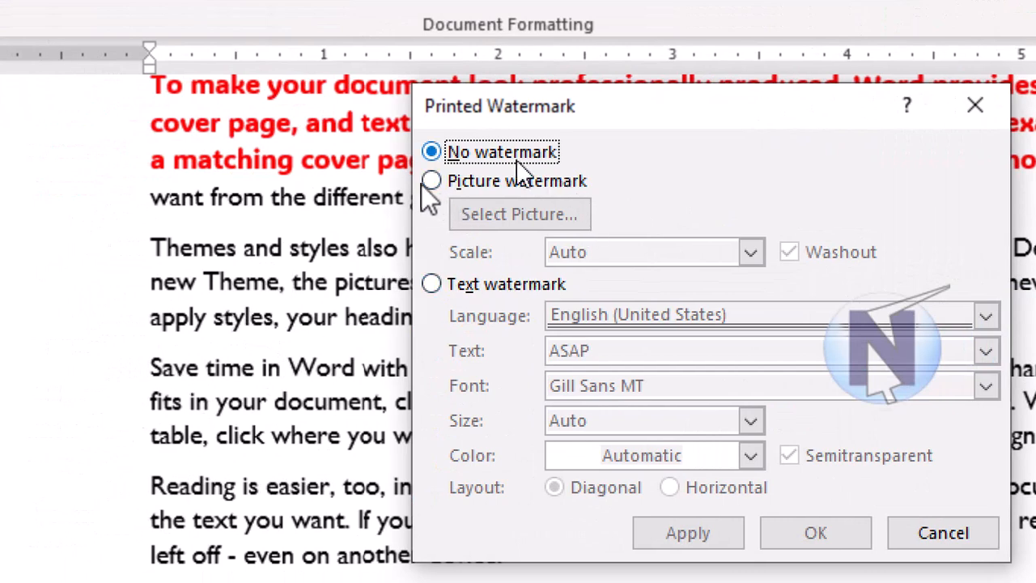
{"action": "left_click", "coordinate": [465, 290]}
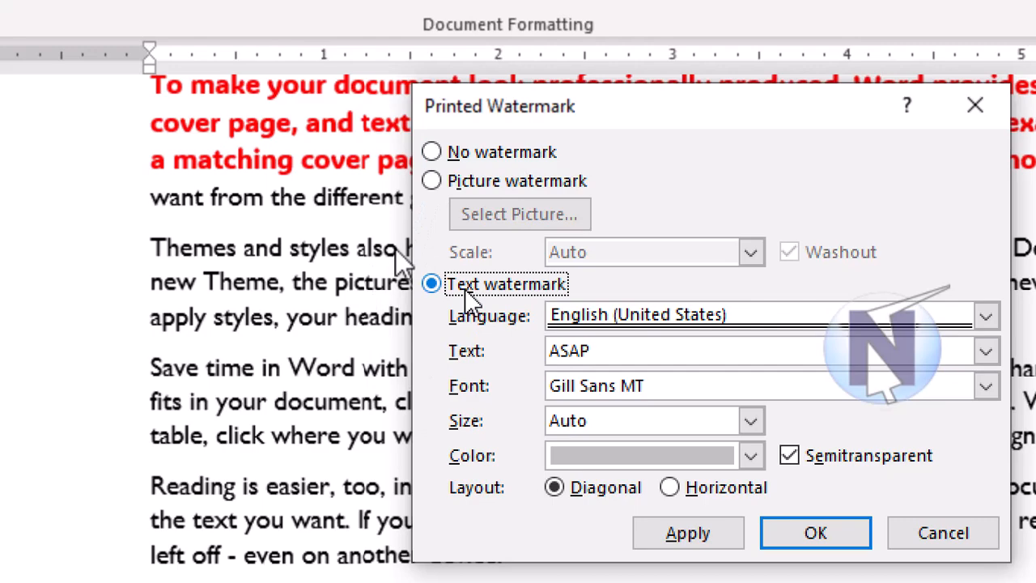
{"action": "left_click", "coordinate": [595, 352]}
{"action": "left_click_drag", "start_coordinate": [593, 353], "coordinate": [536, 351]}
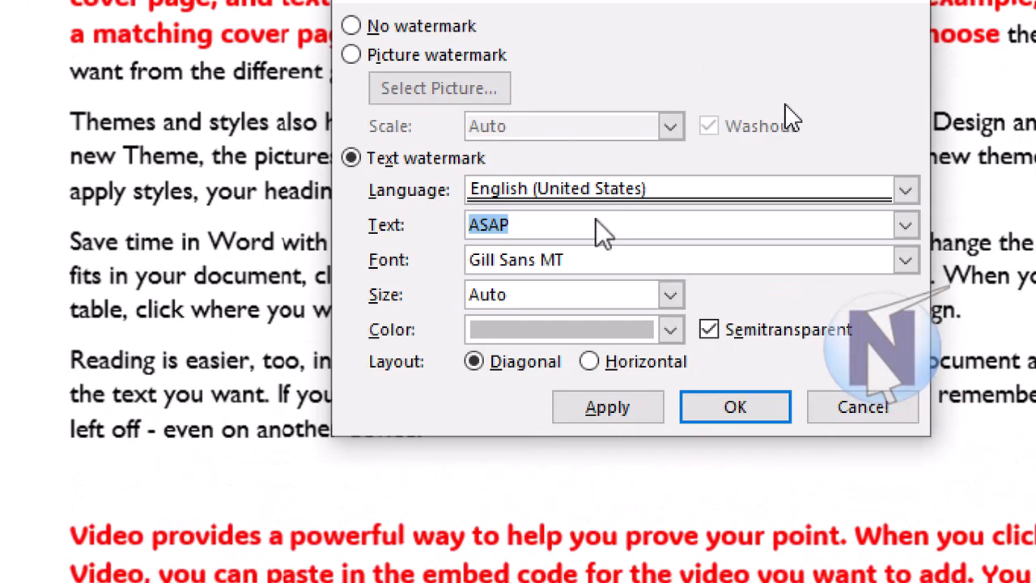
{"action": "type", "text": "Nipu"}
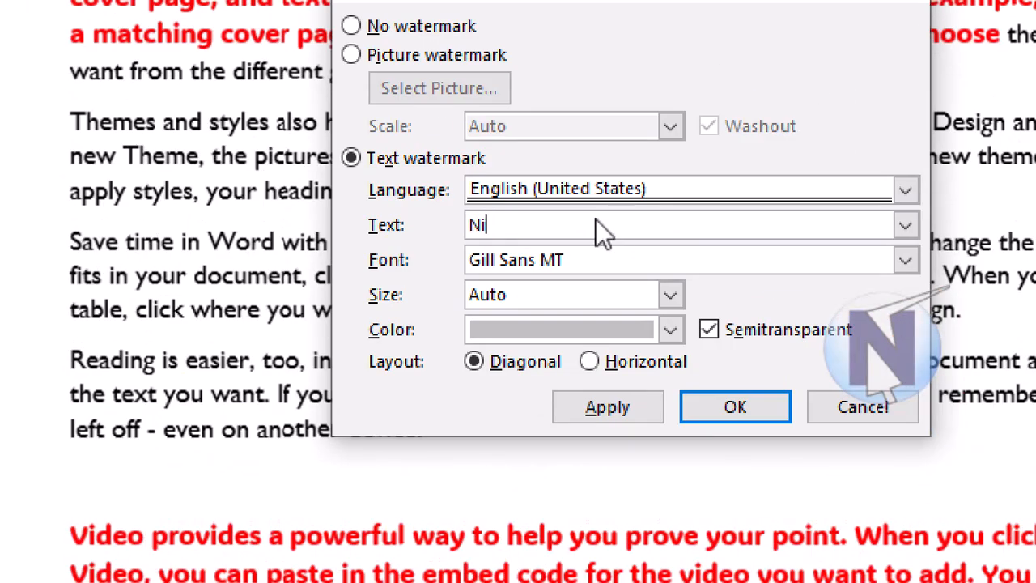
{"action": "type", "text": "na t"}
{"action": "key", "text": "BackSpace"}
{"action": "type", "text": "Technologies"}
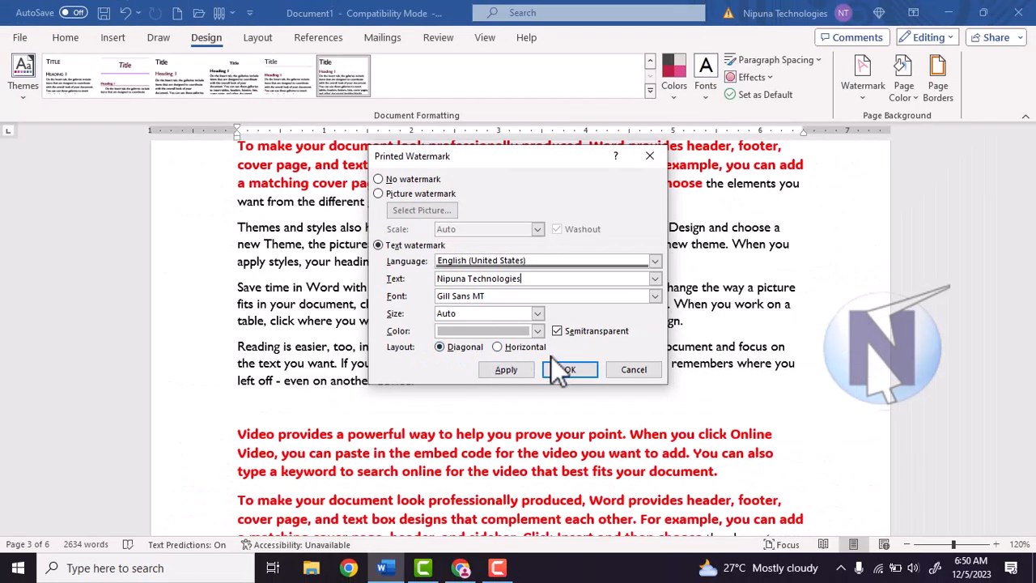
{"action": "left_click", "coordinate": [530, 373]}
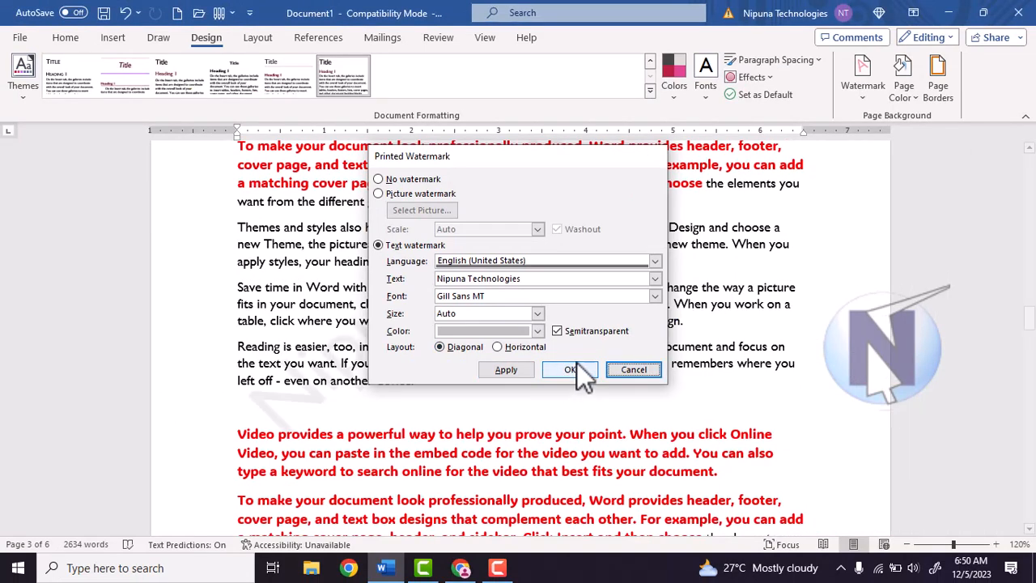
{"action": "left_click", "coordinate": [570, 370]}
Step: Examine the watermark on the document's pages and in the print preview, and return to the document
{"action": "scroll", "coordinate": [577, 356], "scroll_direction": "up", "scroll_amount": 2}
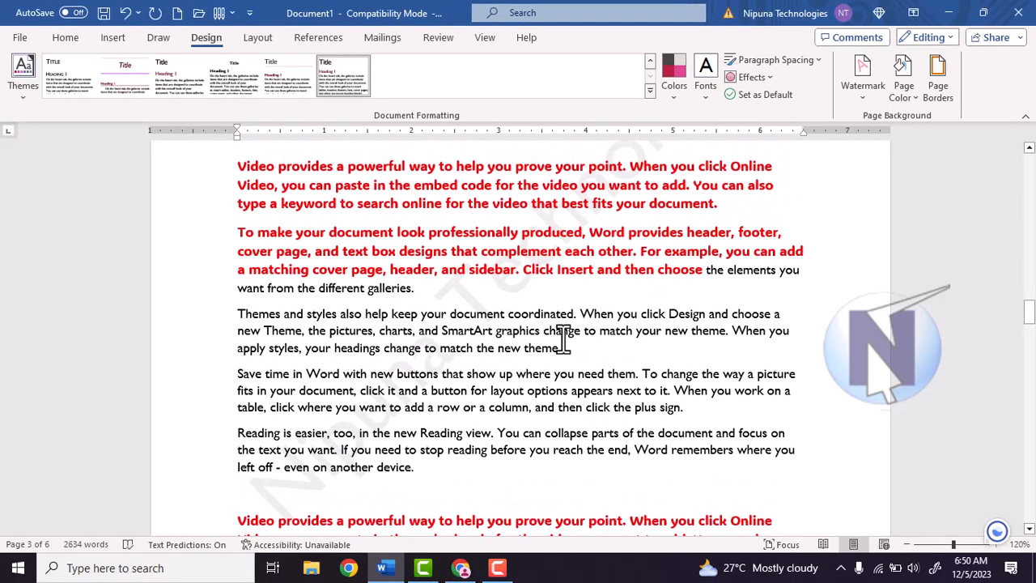
{"action": "scroll", "coordinate": [567, 304], "scroll_direction": "up", "scroll_amount": 2}
{"action": "scroll", "coordinate": [613, 273], "scroll_direction": "up", "scroll_amount": 6, "text": "ctrl"}
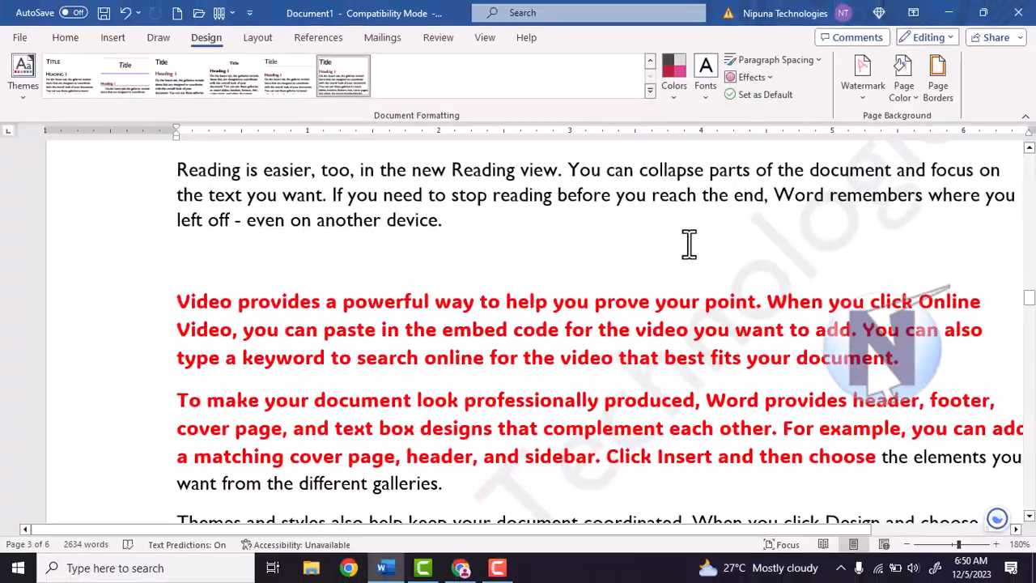
{"action": "left_click", "coordinate": [19, 37]}
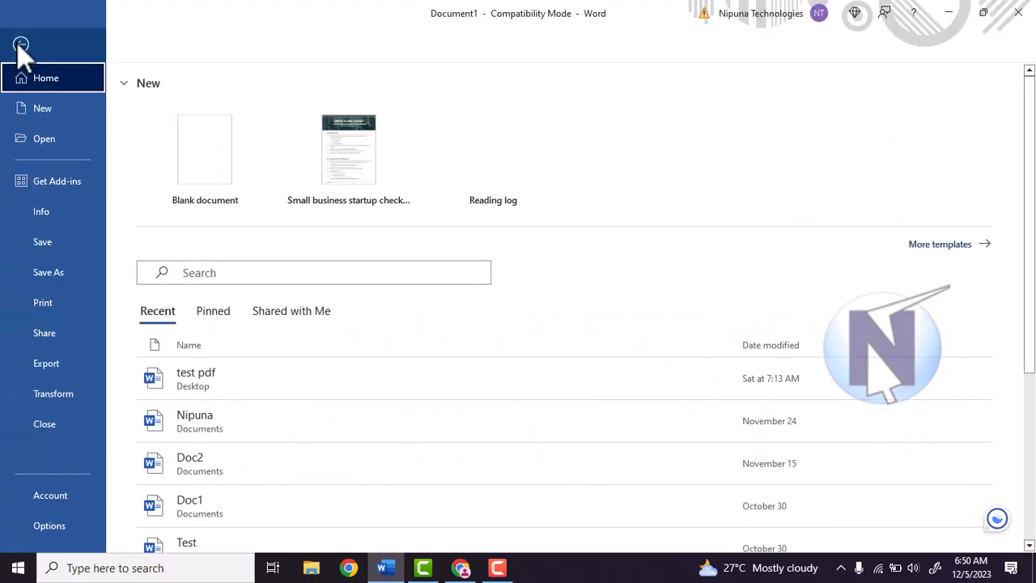
{"action": "left_click", "coordinate": [79, 304]}
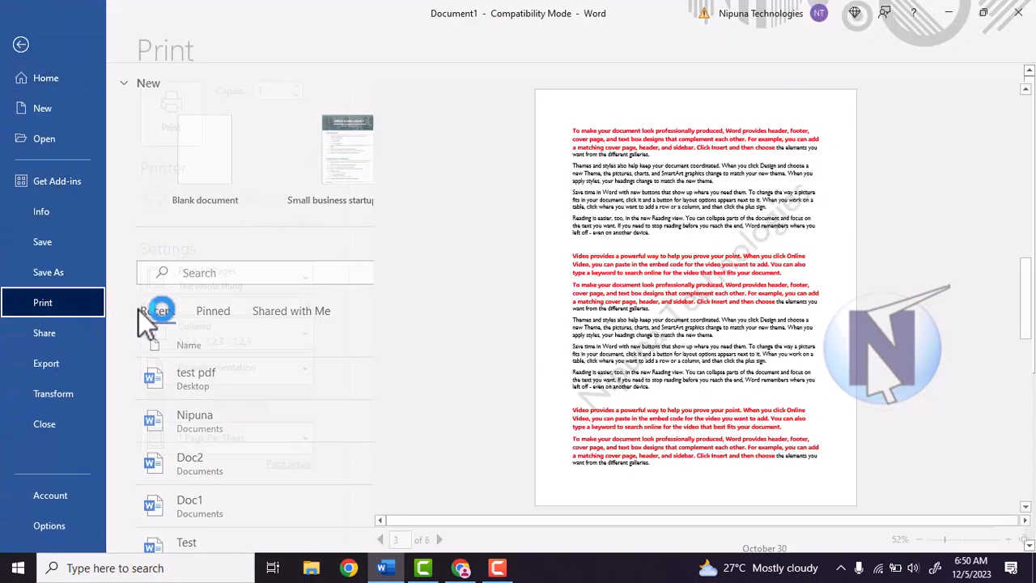
{"action": "scroll", "coordinate": [784, 235], "scroll_direction": "down", "scroll_amount": 3}
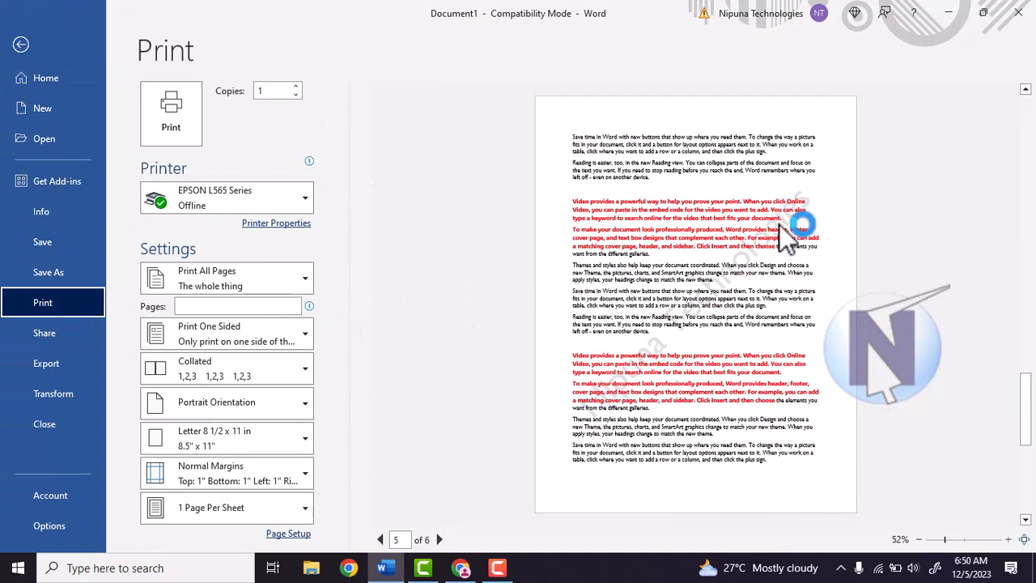
{"action": "scroll", "coordinate": [769, 254], "scroll_direction": "up", "scroll_amount": 5}
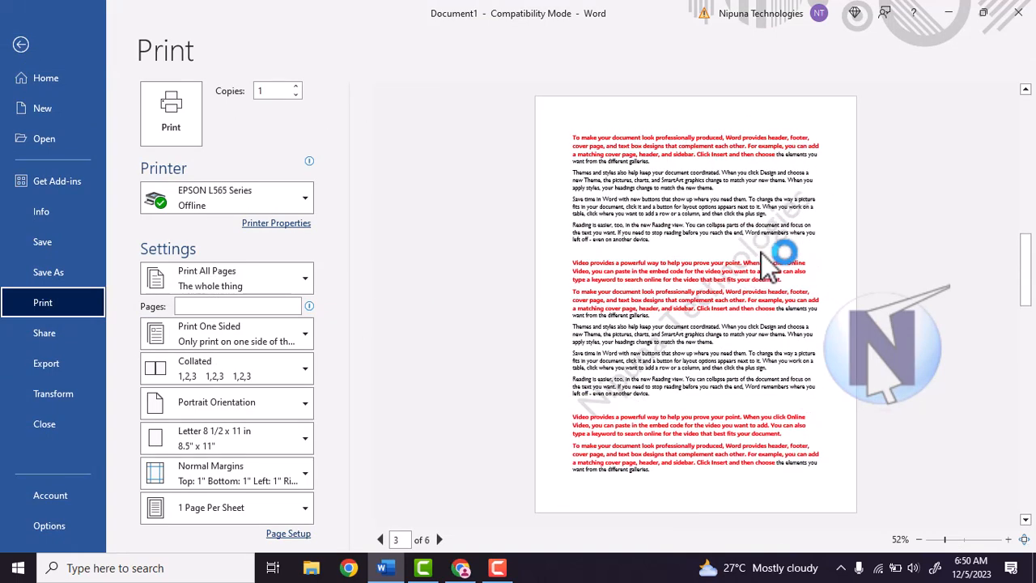
{"action": "left_click", "coordinate": [14, 49]}
Step: Change the text watermark's color to the blue theme color and its layout to Horizontal, and apply it
{"action": "left_click", "coordinate": [867, 90]}
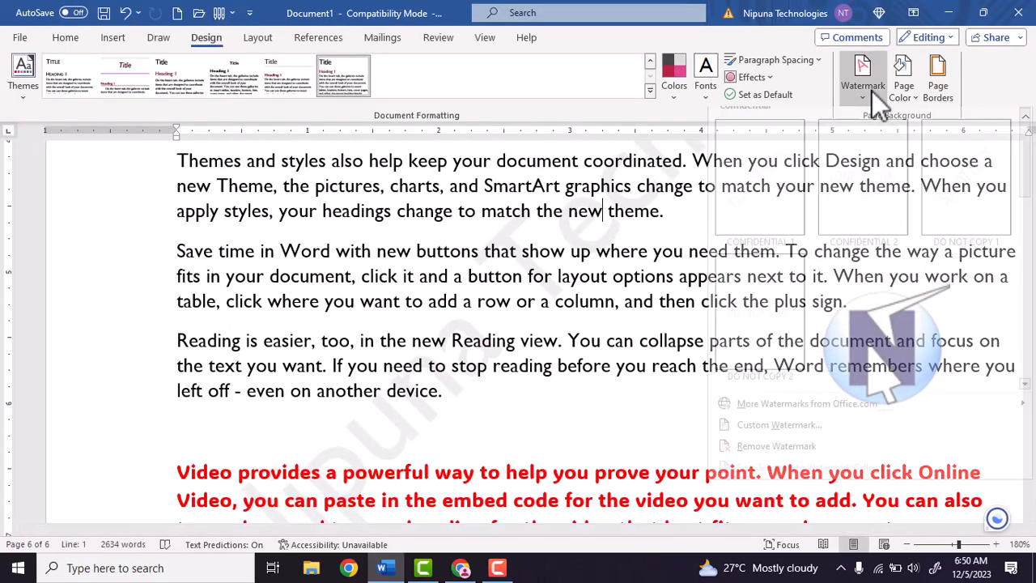
{"action": "left_click", "coordinate": [781, 438]}
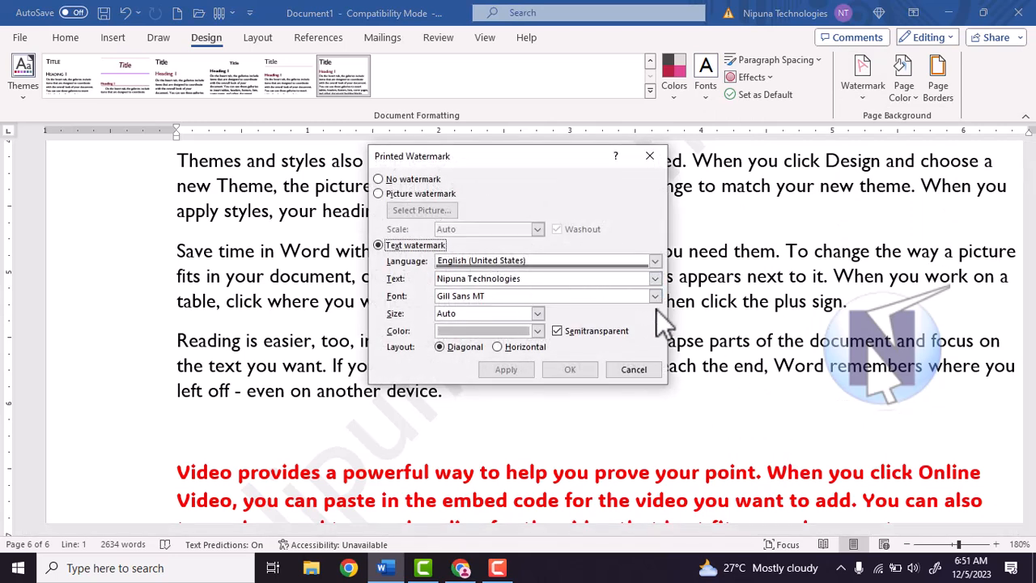
{"action": "left_click", "coordinate": [537, 331]}
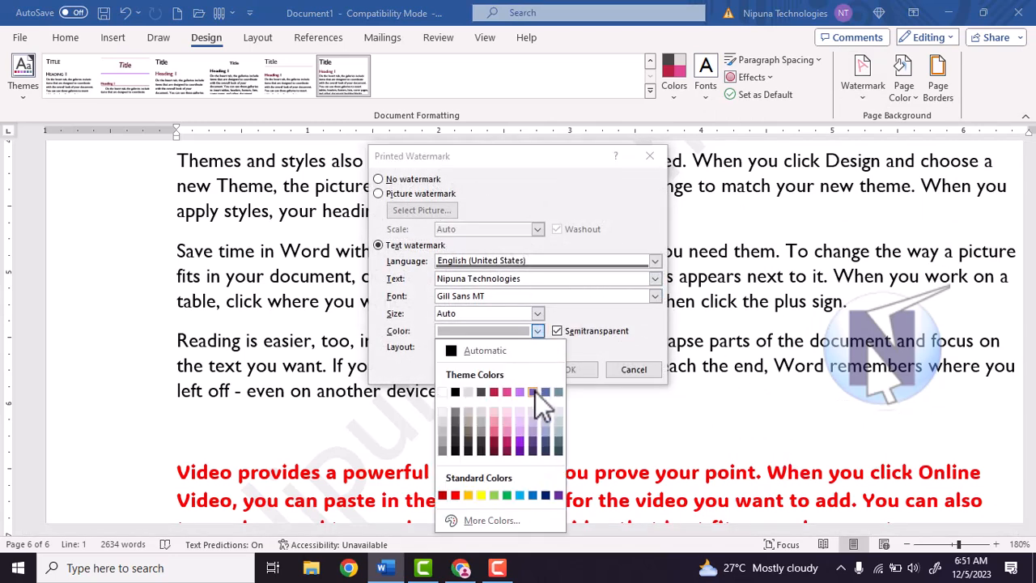
{"action": "left_click", "coordinate": [546, 392]}
{"action": "left_click", "coordinate": [517, 349]}
{"action": "left_click", "coordinate": [506, 369]}
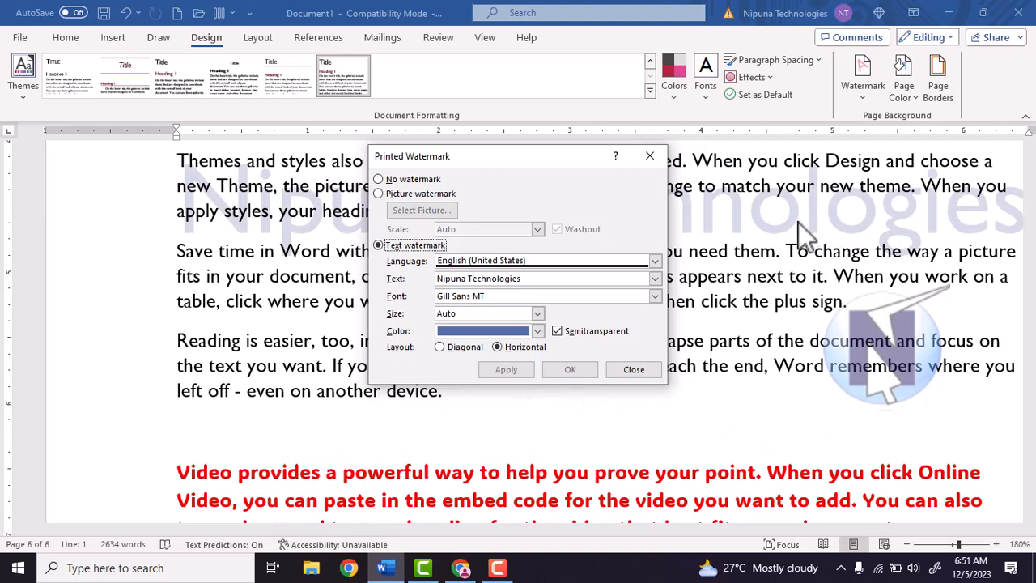
Step: Set the text watermark's layout back to Diagonal and apply it
{"action": "left_click", "coordinate": [473, 347]}
{"action": "left_click", "coordinate": [506, 369]}
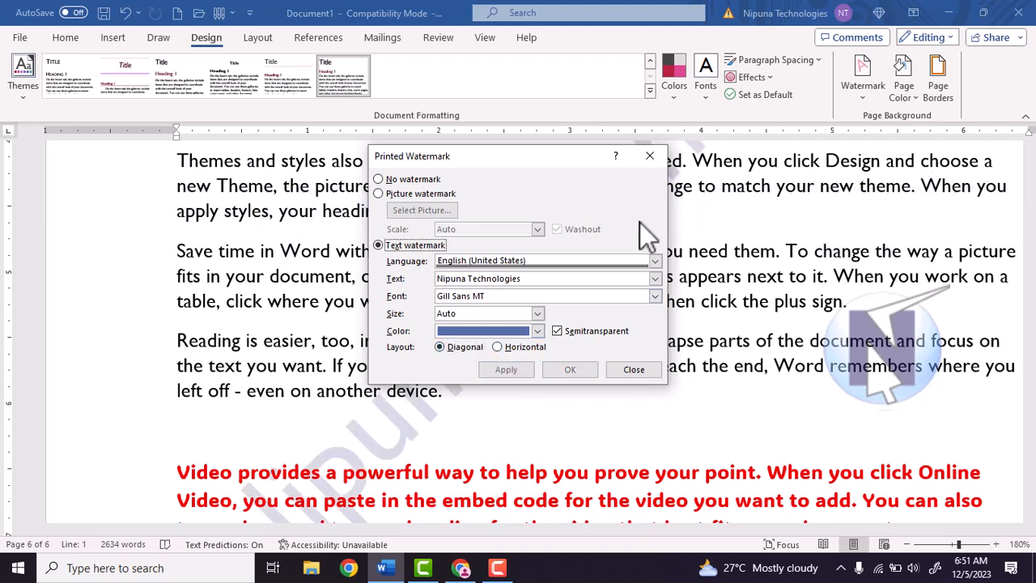
{"action": "left_click", "coordinate": [542, 331]}
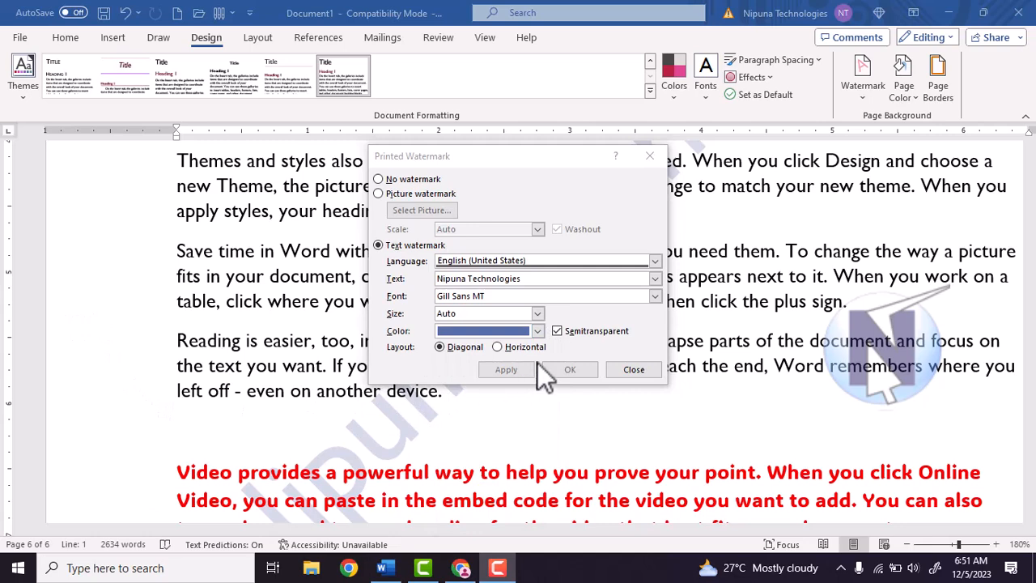
Step: Replace the text watermark with a picture watermark using WhatsApp Image 2023-12-03 at 12.55.40 PM from Downloads, keeping Auto scale and Washout
{"action": "left_click_drag", "start_coordinate": [543, 158], "coordinate": [716, 227]}
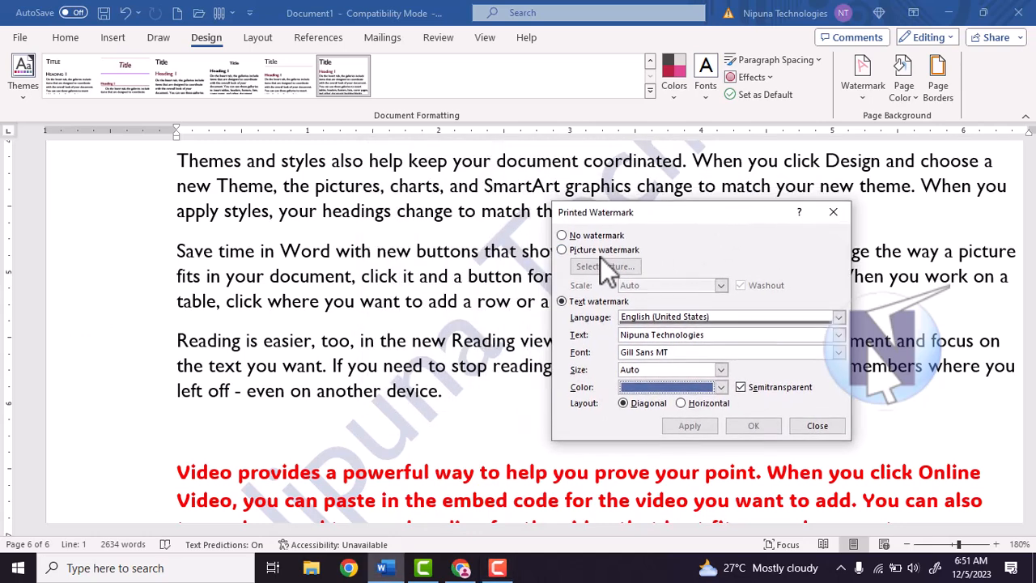
{"action": "left_click", "coordinate": [597, 236]}
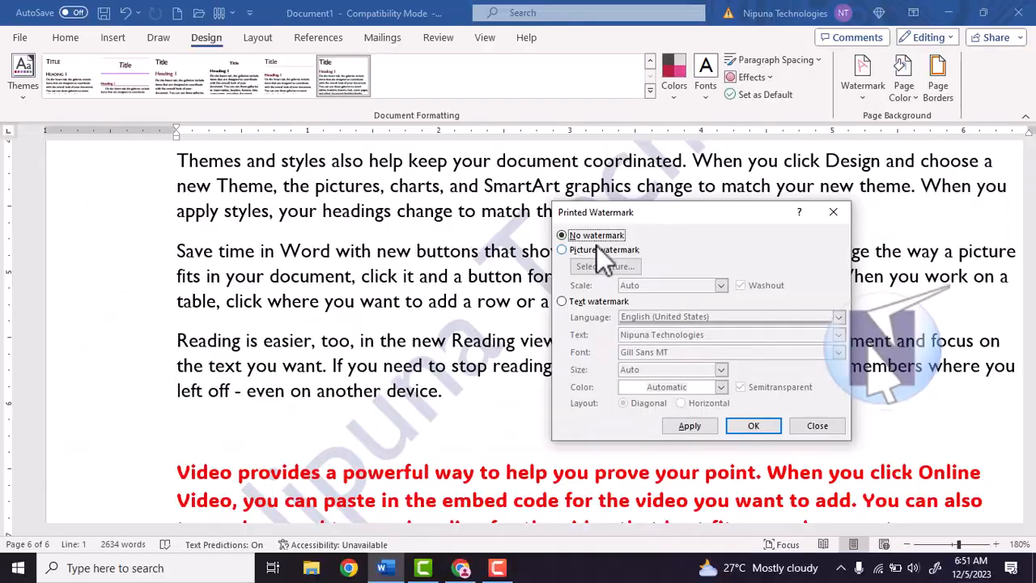
{"action": "left_click", "coordinate": [597, 249]}
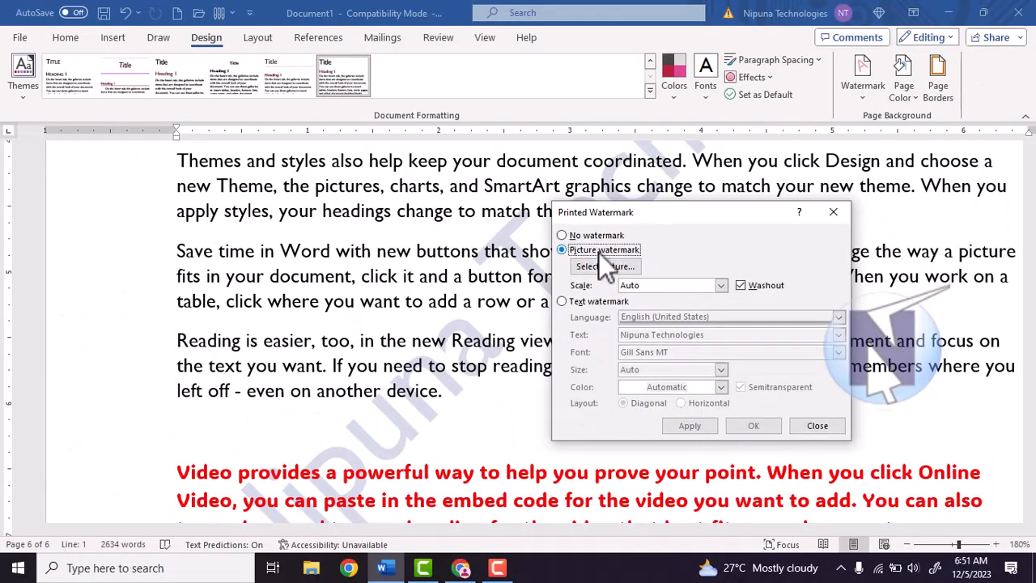
{"action": "left_click", "coordinate": [613, 270]}
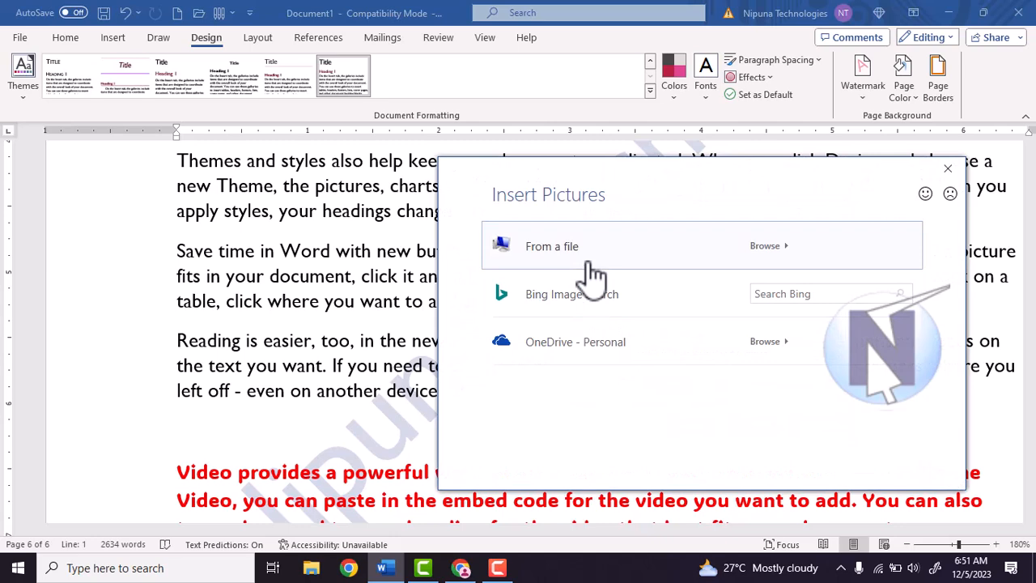
{"action": "left_click", "coordinate": [589, 259]}
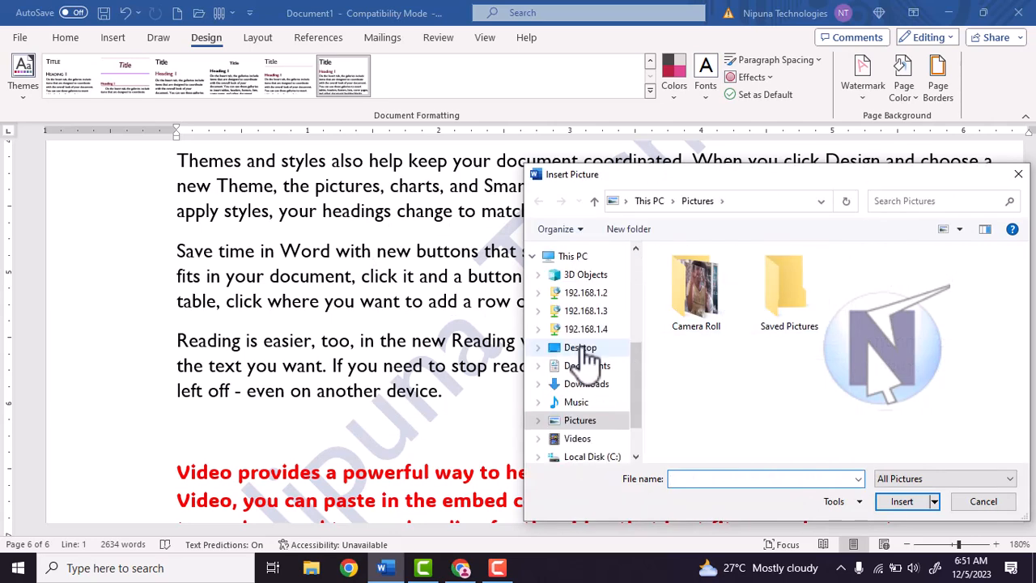
{"action": "left_click", "coordinate": [587, 384]}
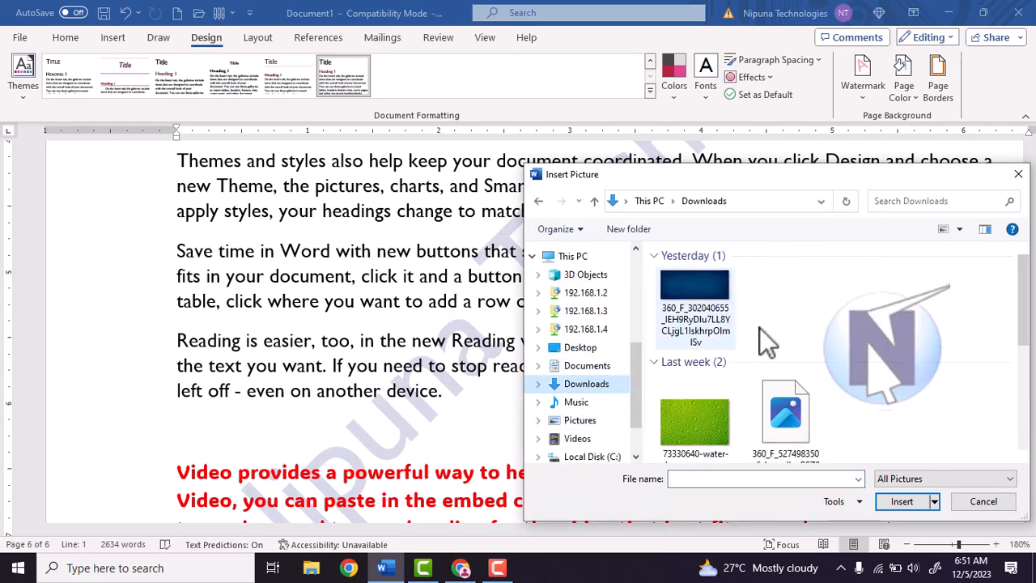
{"action": "left_click", "coordinate": [876, 357]}
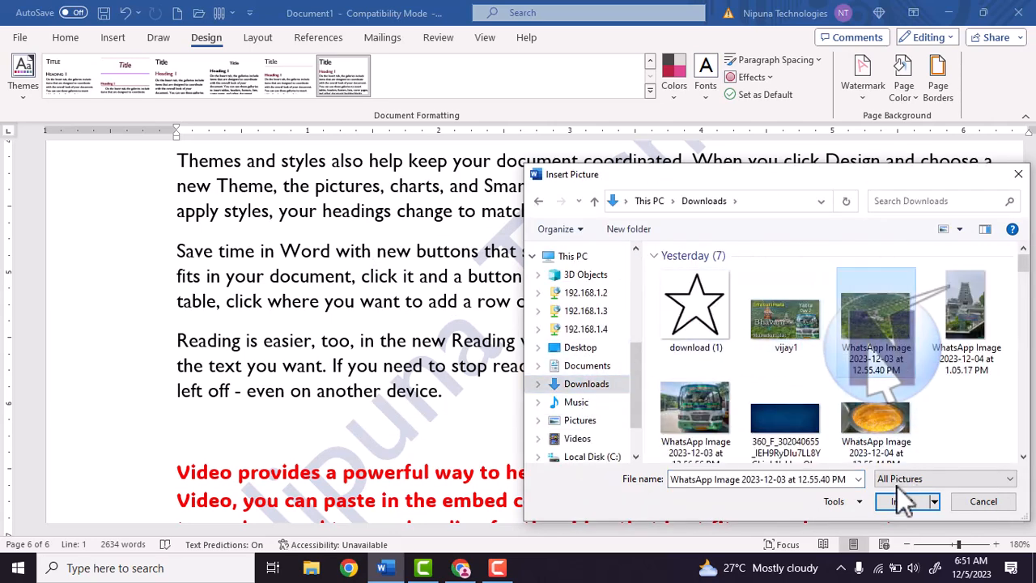
{"action": "left_click", "coordinate": [895, 507]}
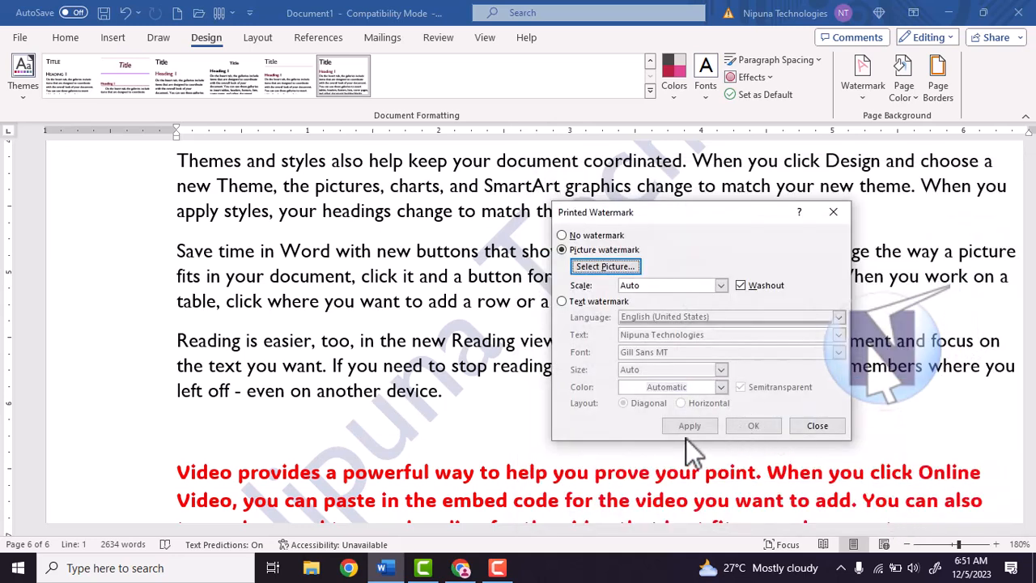
{"action": "left_click", "coordinate": [743, 425]}
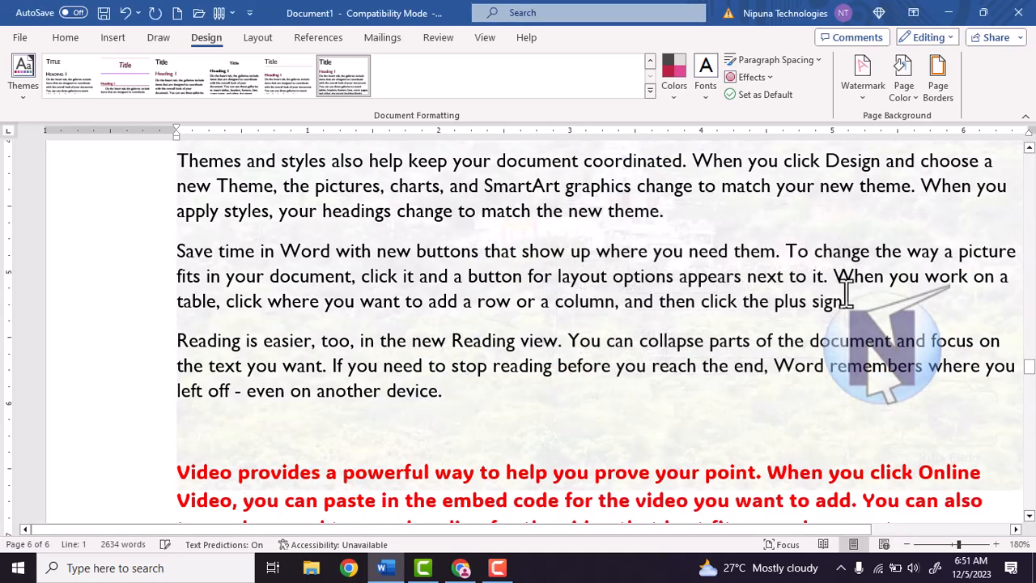
Step: Examine the picture watermark across the pages in the print preview and return to the document
{"action": "left_click", "coordinate": [19, 38]}
{"action": "left_click", "coordinate": [46, 297]}
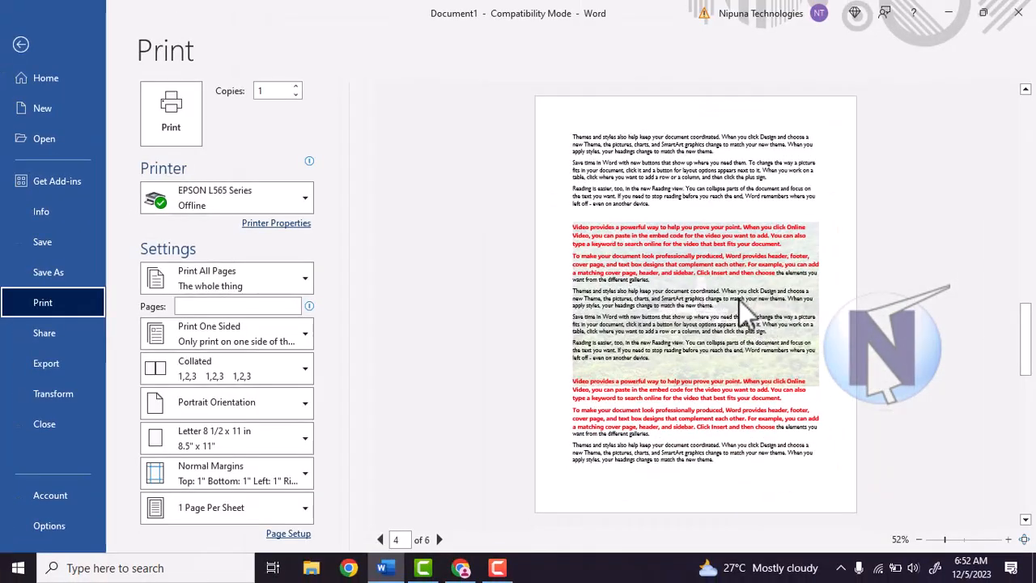
{"action": "scroll", "coordinate": [739, 298], "scroll_direction": "up", "scroll_amount": 3}
{"action": "scroll", "coordinate": [737, 297], "scroll_direction": "down", "scroll_amount": 5}
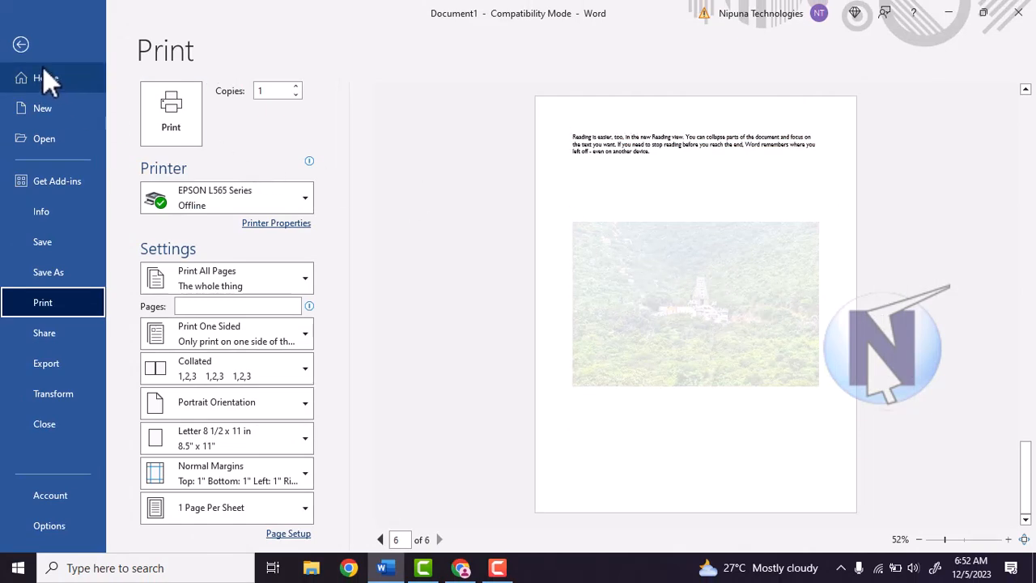
{"action": "left_click", "coordinate": [22, 46]}
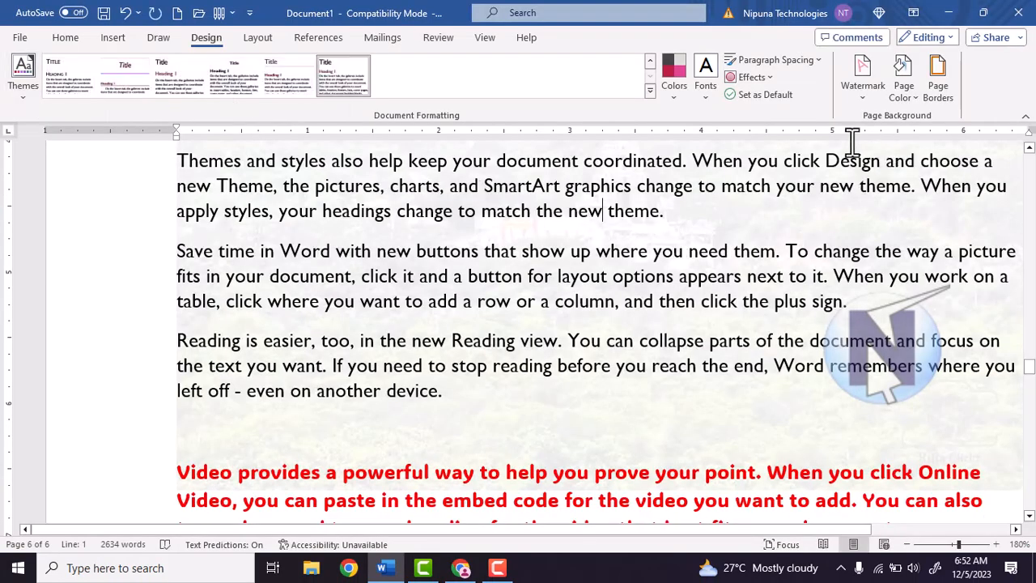
Step: Remove the watermark from the document and check its pages
{"action": "left_click", "coordinate": [869, 104]}
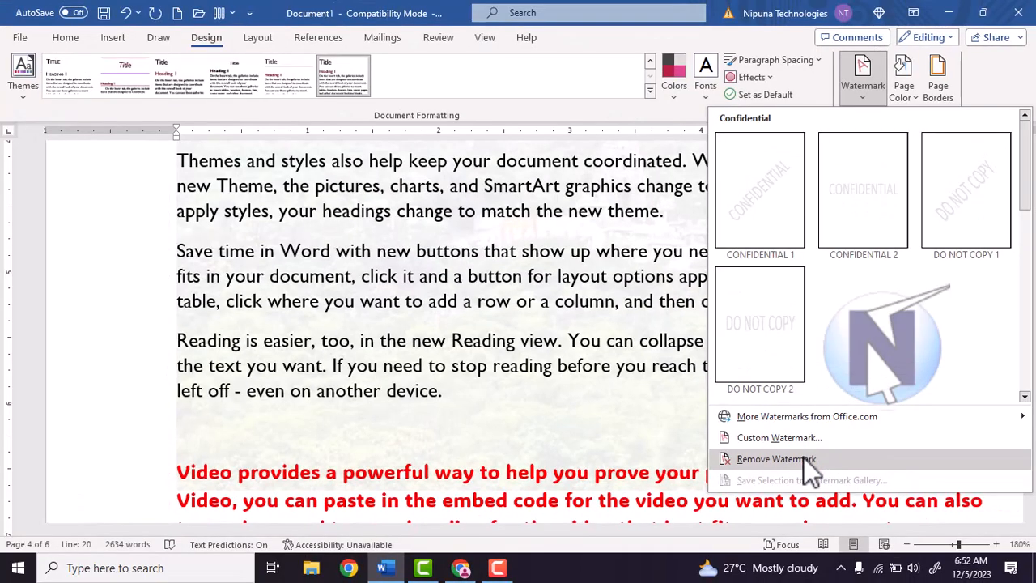
{"action": "left_click", "coordinate": [803, 459]}
{"action": "scroll", "coordinate": [680, 308], "scroll_direction": "down", "scroll_amount": 2}
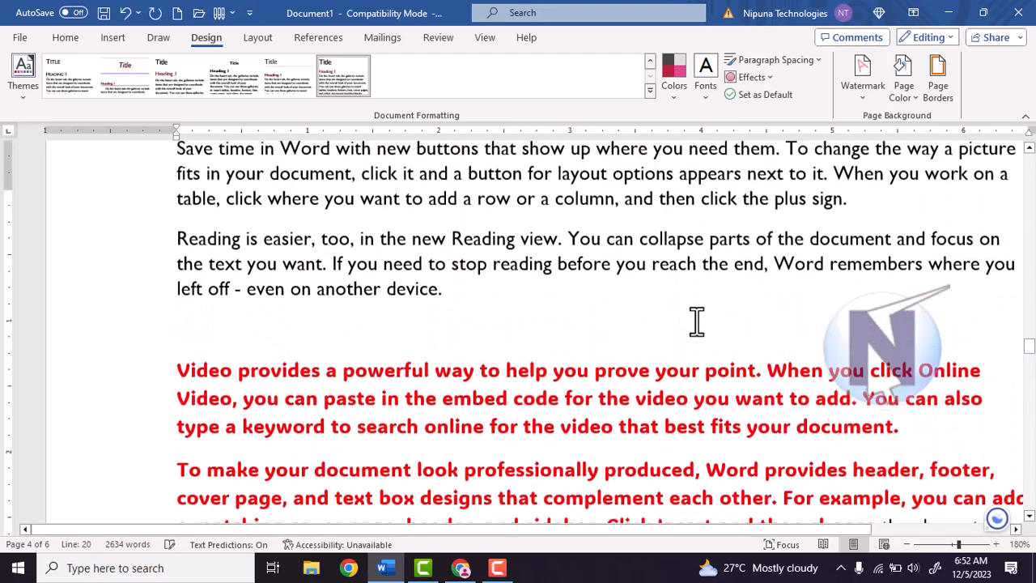
{"action": "scroll", "coordinate": [696, 321], "scroll_direction": "up", "scroll_amount": 4}
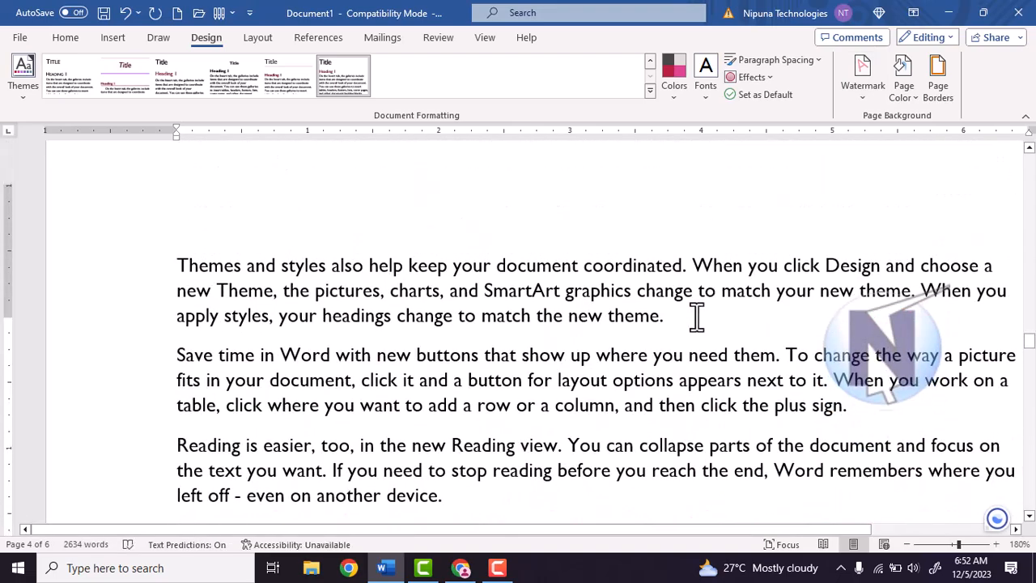
{"action": "scroll", "coordinate": [697, 317], "scroll_direction": "up", "scroll_amount": 11}
{"action": "scroll", "coordinate": [697, 317], "scroll_direction": "up", "scroll_amount": 2}
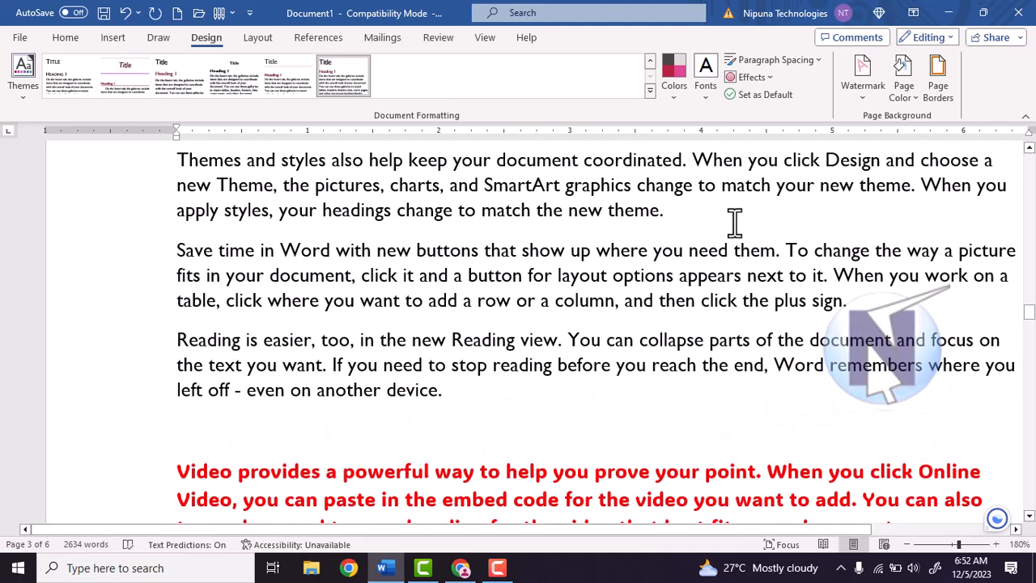
Step: Set the page color to the medium pink theme shade and check it across the pages
{"action": "left_click", "coordinate": [844, 251]}
{"action": "scroll", "coordinate": [844, 254], "scroll_direction": "down", "scroll_amount": 5}
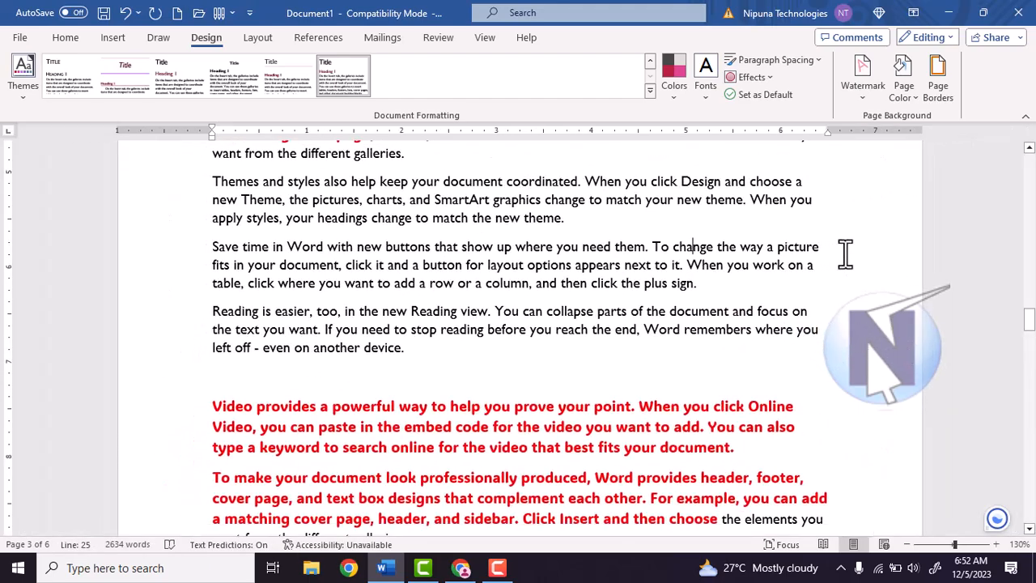
{"action": "left_click", "coordinate": [917, 95]}
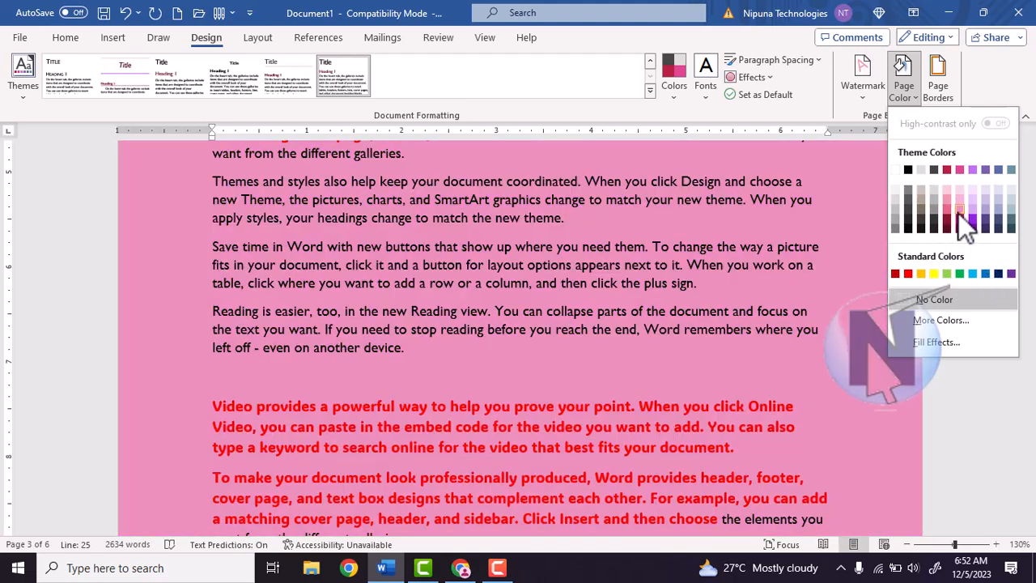
{"action": "scroll", "coordinate": [624, 200], "scroll_direction": "up", "scroll_amount": 10}
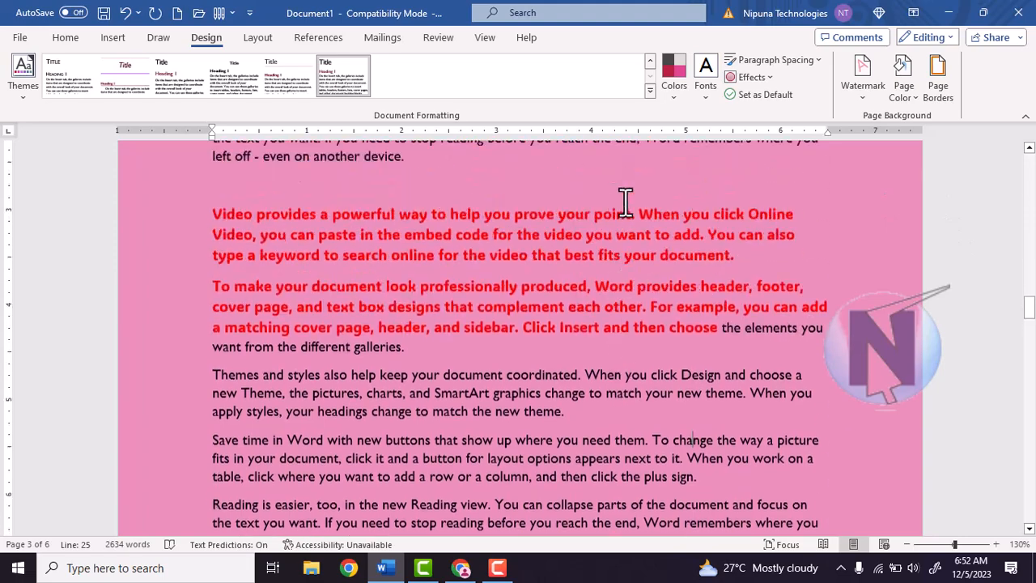
{"action": "scroll", "coordinate": [624, 201], "scroll_direction": "up", "scroll_amount": 1}
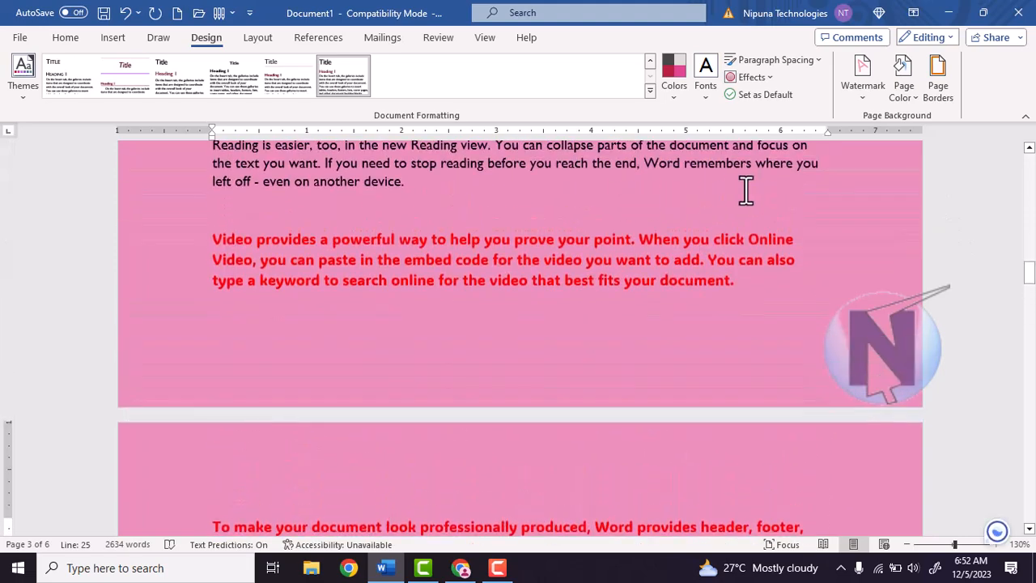
Step: Change the page color to a custom light purple, RGB 179, 151, 229 (#B397E5)
{"action": "left_click", "coordinate": [911, 96]}
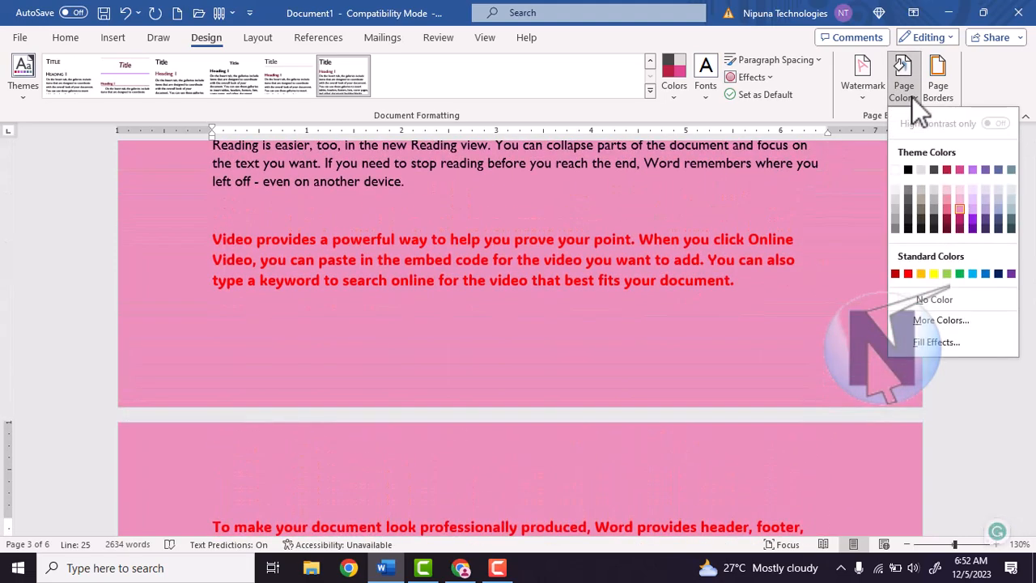
{"action": "left_click", "coordinate": [943, 319]}
{"action": "left_click_drag", "start_coordinate": [472, 270], "coordinate": [512, 228]}
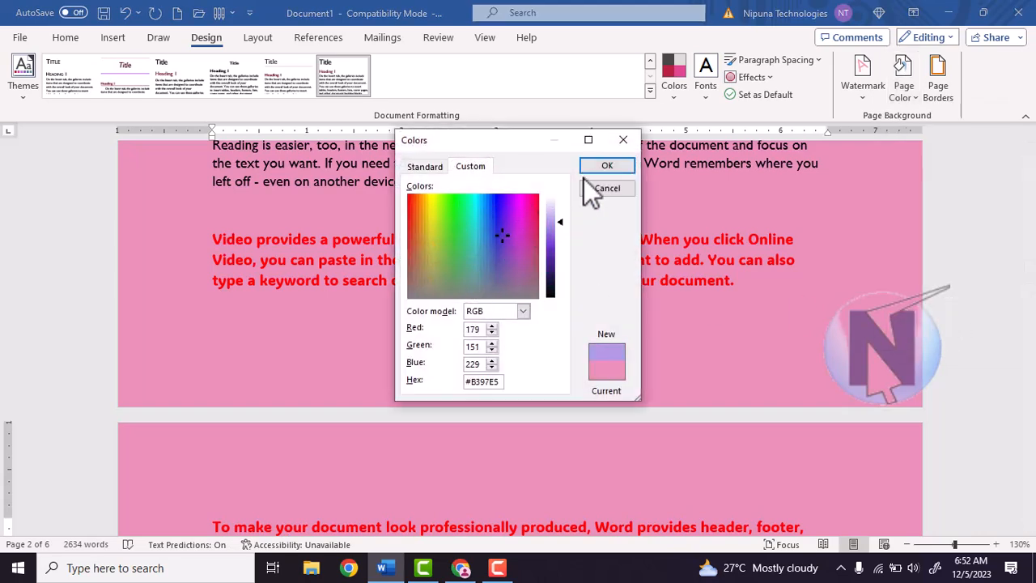
{"action": "left_click", "coordinate": [609, 167]}
Step: Open the page color's fill effects, try the one-color gradient, and switch the gradient to two colors
{"action": "left_click", "coordinate": [907, 100]}
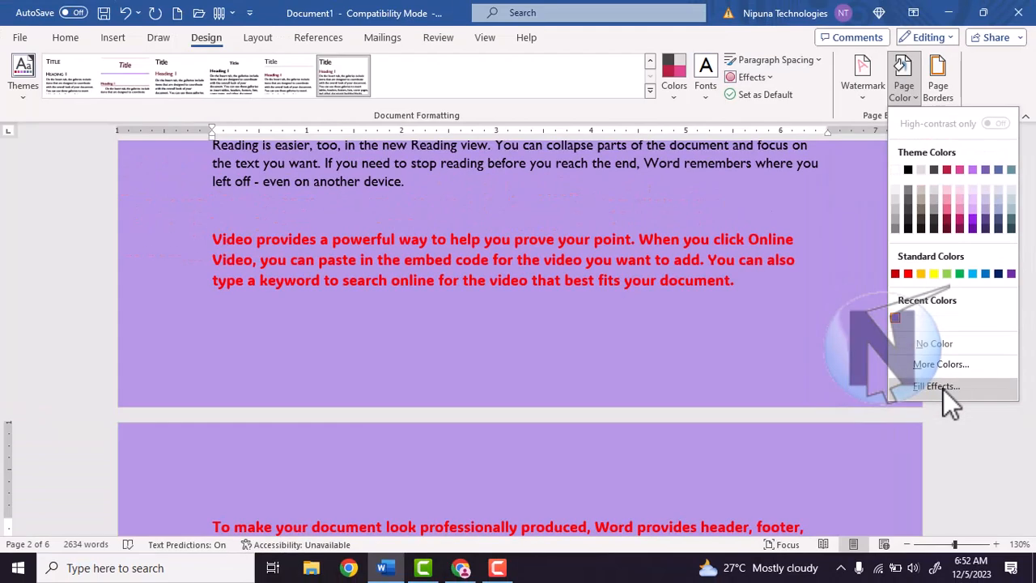
{"action": "left_click", "coordinate": [943, 389]}
{"action": "left_click_drag", "start_coordinate": [434, 96], "coordinate": [560, 108]}
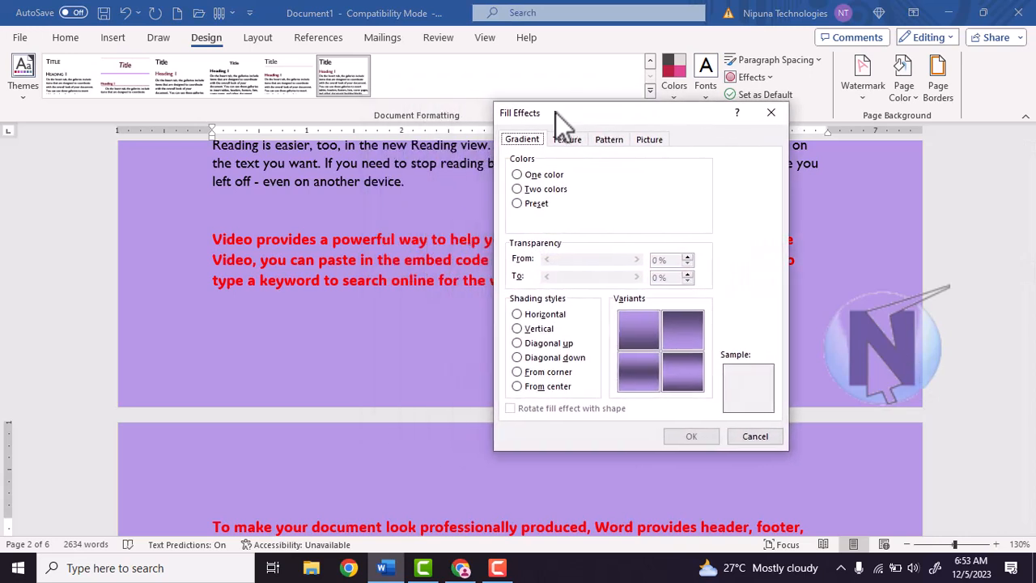
{"action": "left_click", "coordinate": [547, 177]}
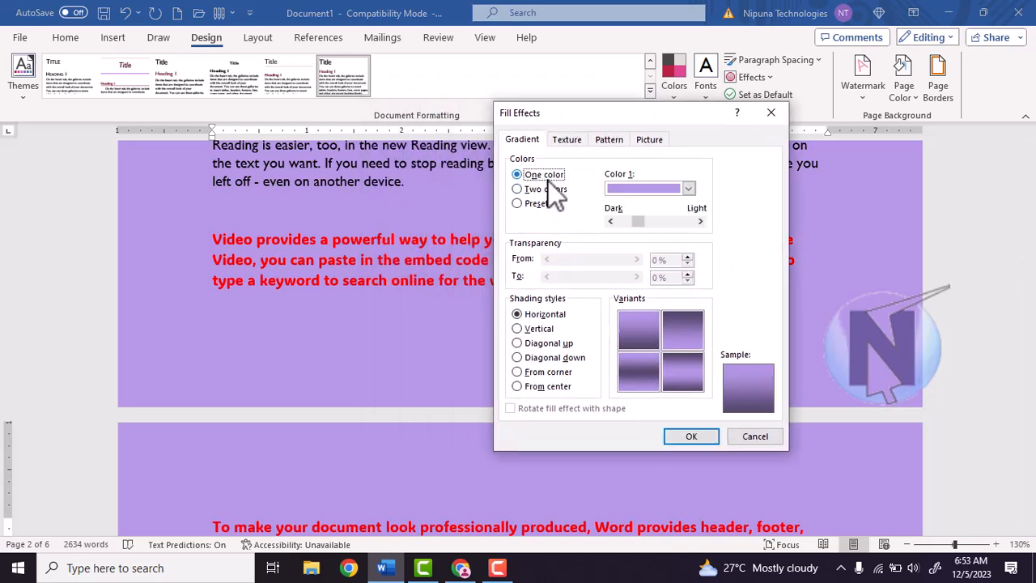
{"action": "left_click", "coordinate": [686, 188]}
{"action": "left_click", "coordinate": [654, 191]}
{"action": "left_click", "coordinate": [548, 191]}
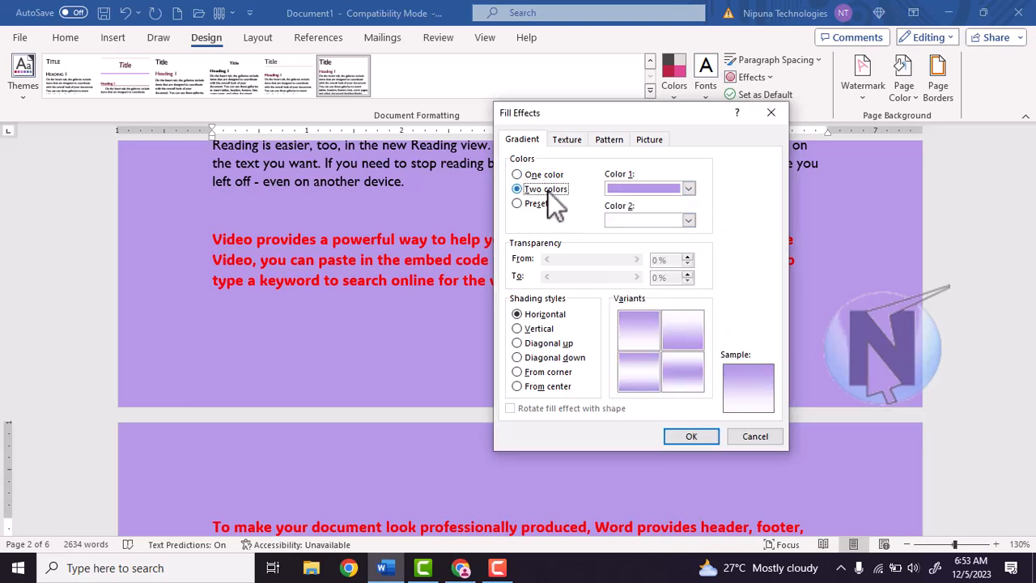
Step: Set the gradient's Color 1 to the crimson theme color and Color 2 to standard yellow
{"action": "left_click", "coordinate": [688, 189]}
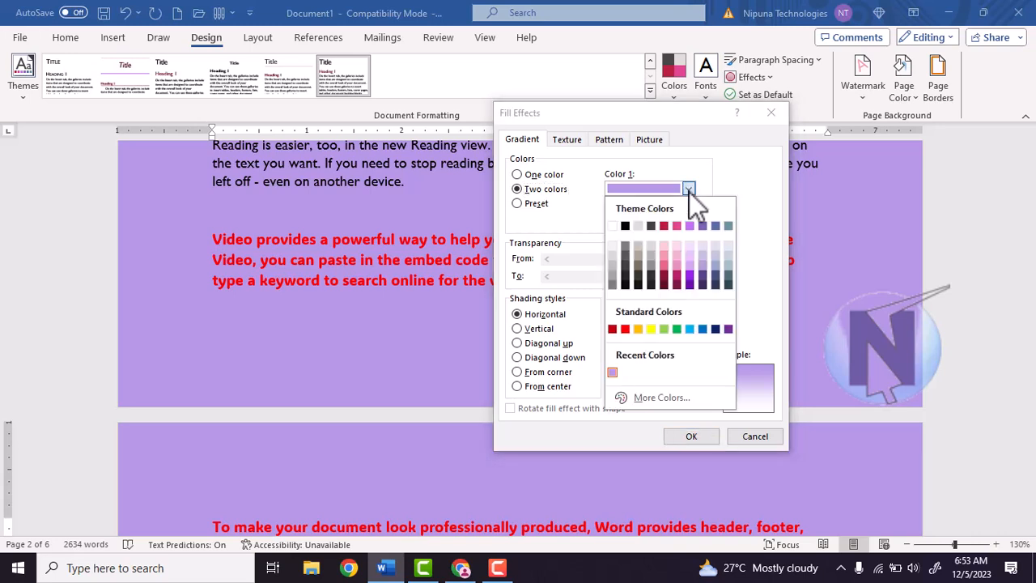
{"action": "left_click", "coordinate": [665, 226]}
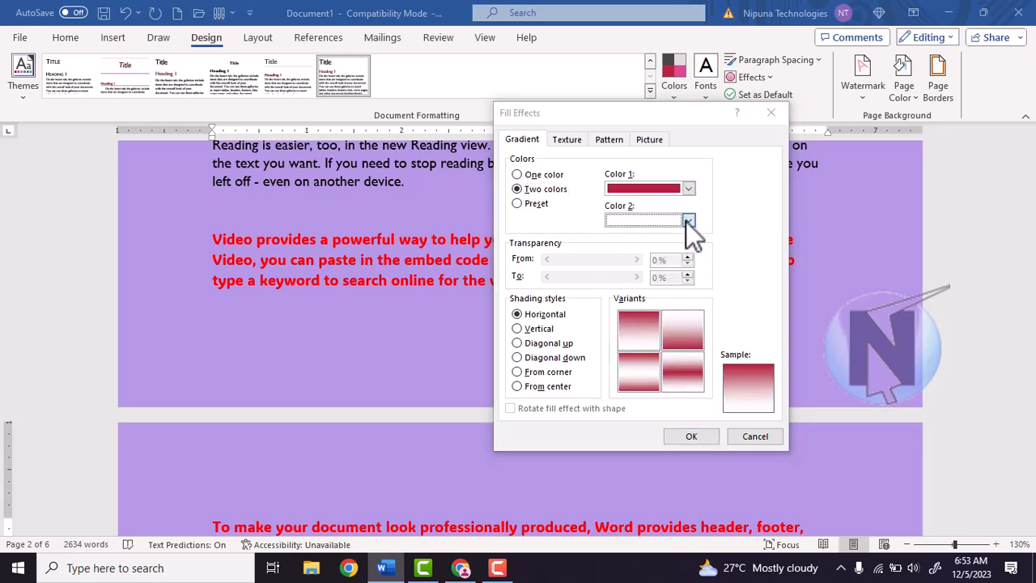
{"action": "left_click", "coordinate": [688, 220]}
{"action": "left_click", "coordinate": [703, 360]}
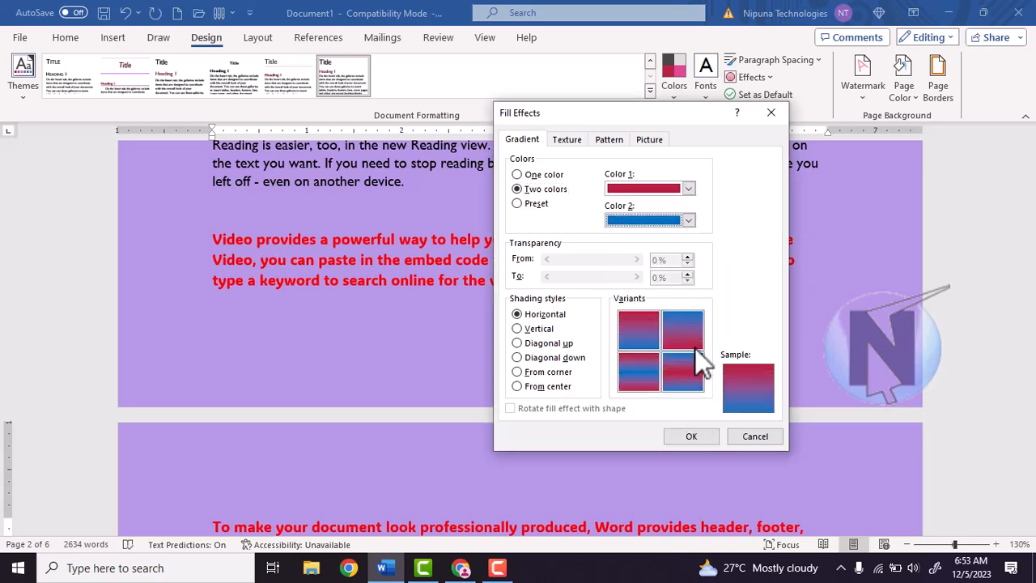
{"action": "left_click", "coordinate": [688, 220]}
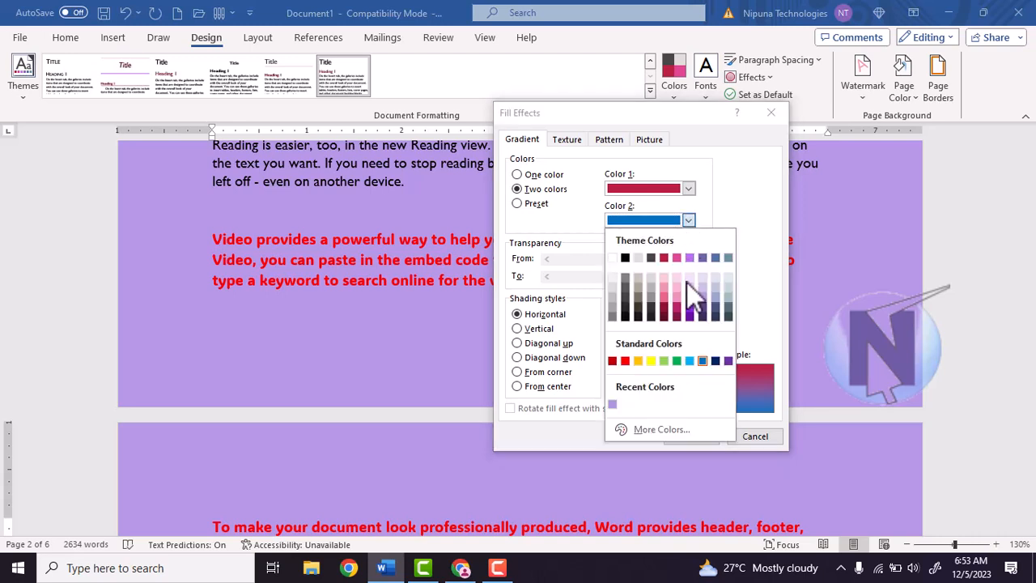
{"action": "left_click", "coordinate": [651, 361]}
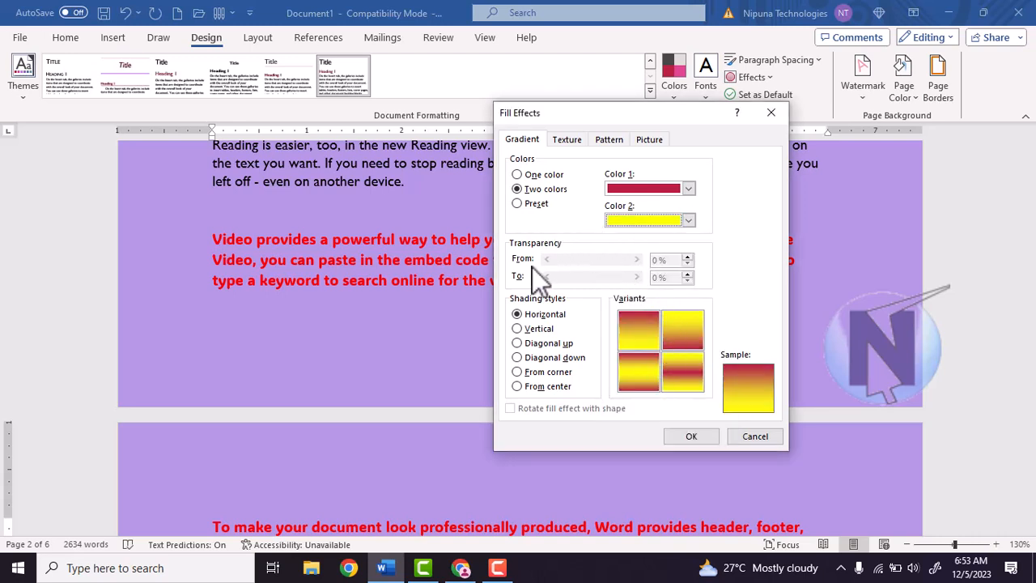
Step: Try the gradient's shading styles, choose From center with the yellow-centered variant, and apply it to the page background
{"action": "left_click", "coordinate": [538, 329]}
{"action": "left_click", "coordinate": [540, 343]}
{"action": "left_click", "coordinate": [547, 358]}
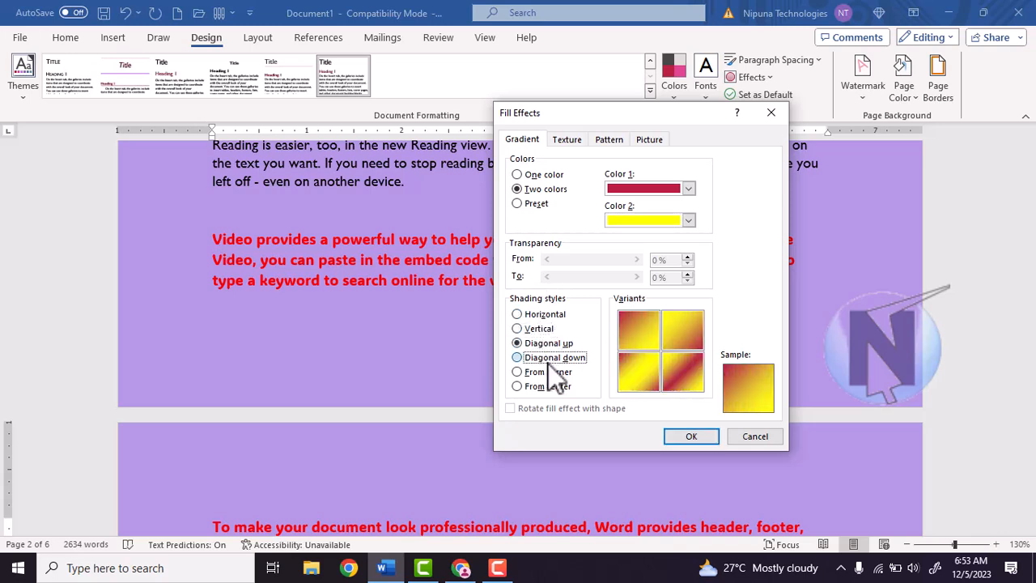
{"action": "left_click", "coordinate": [549, 374]}
{"action": "left_click", "coordinate": [549, 385]}
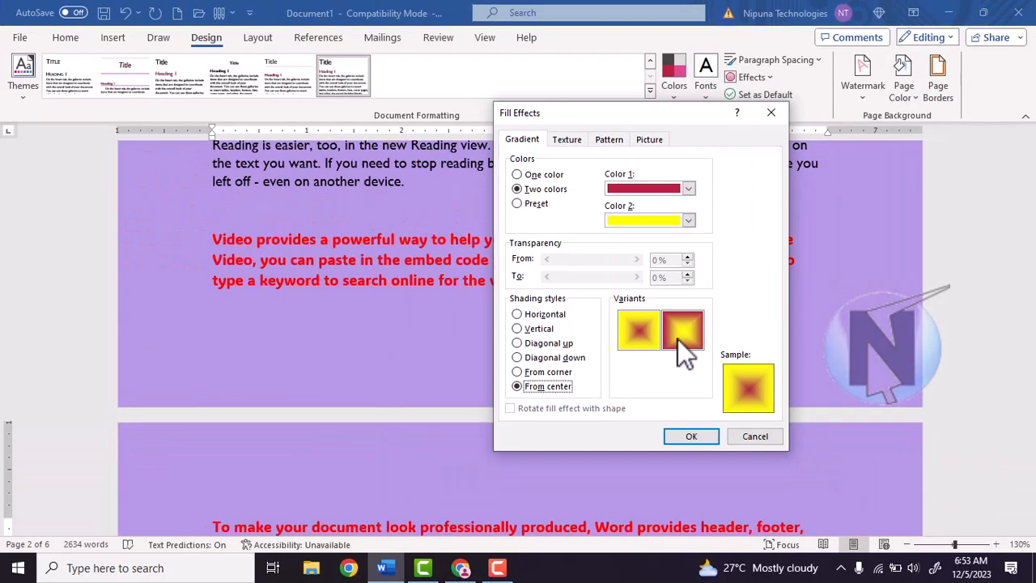
{"action": "left_click", "coordinate": [692, 342]}
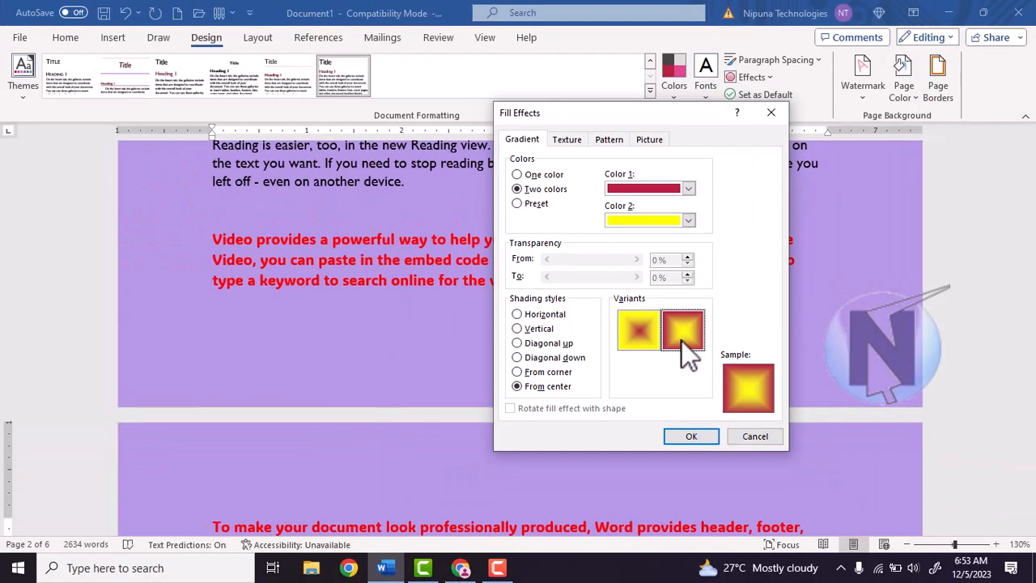
{"action": "left_click", "coordinate": [691, 436]}
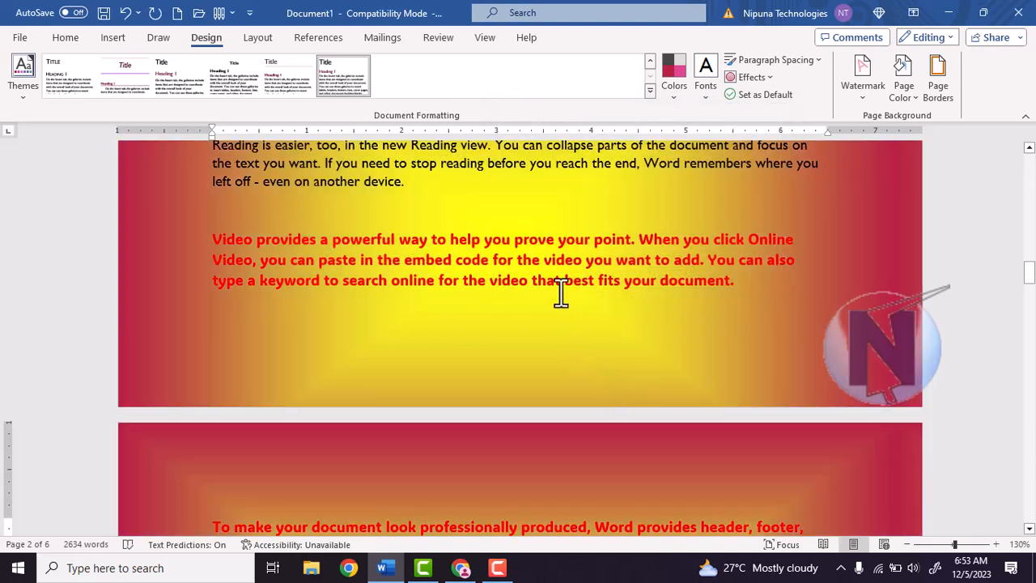
Step: Reopen the page color's fill effects, switch the gradient to preset colors, and try Late Sunset, Daybreak and Desert
{"action": "left_click", "coordinate": [913, 84]}
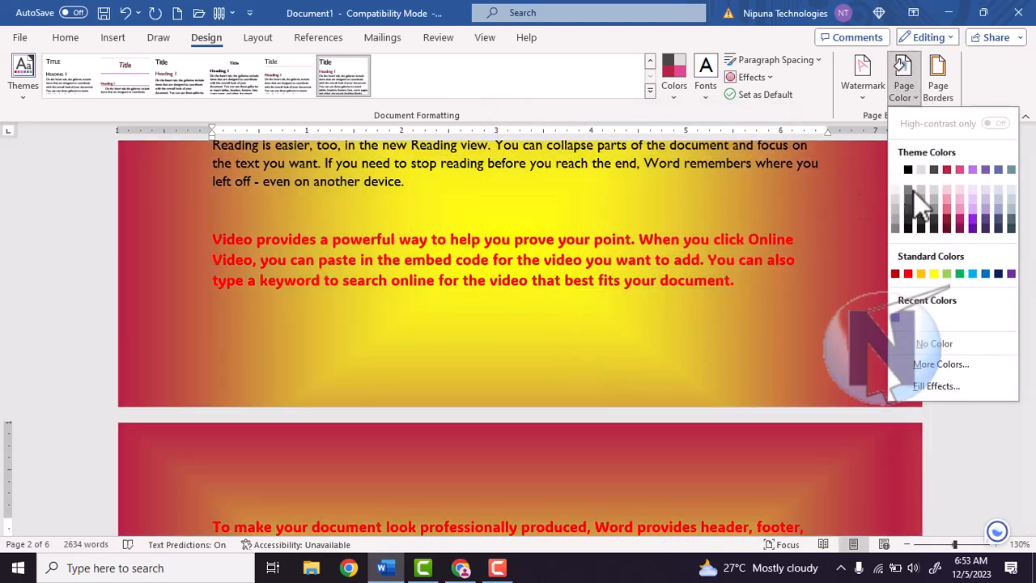
{"action": "left_click", "coordinate": [939, 387]}
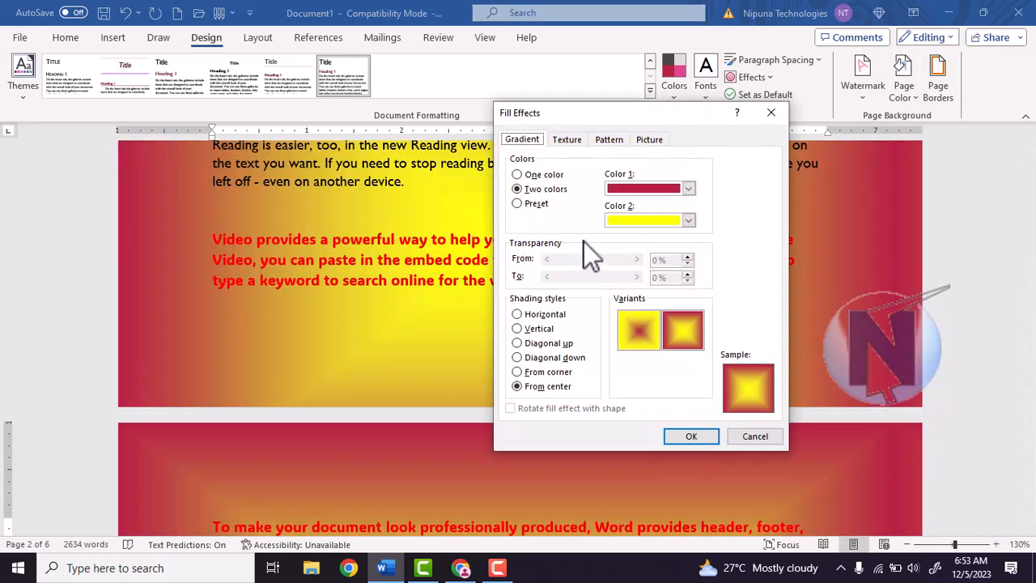
{"action": "left_click", "coordinate": [536, 206]}
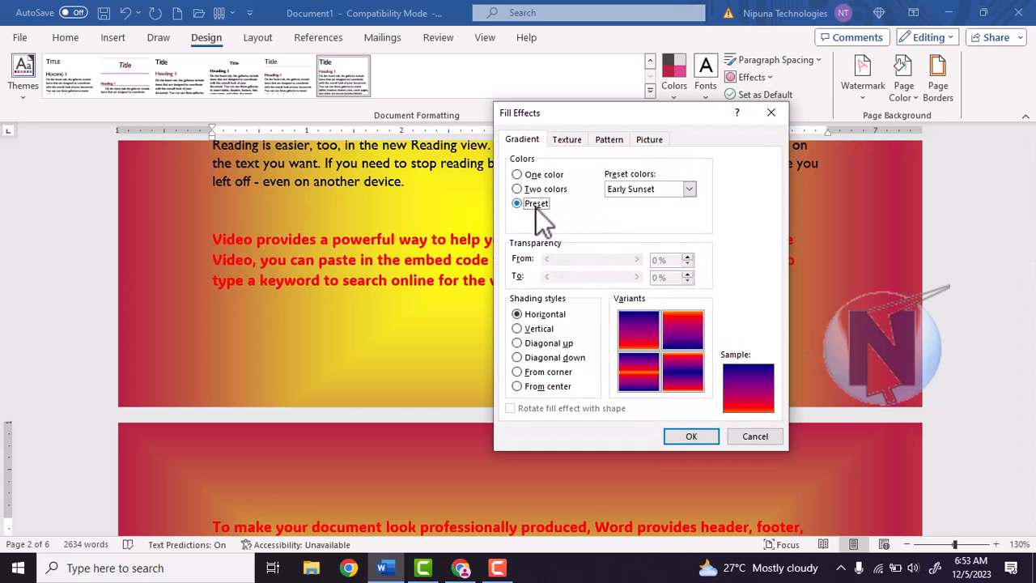
{"action": "left_click", "coordinate": [680, 190]}
{"action": "left_click", "coordinate": [647, 212]}
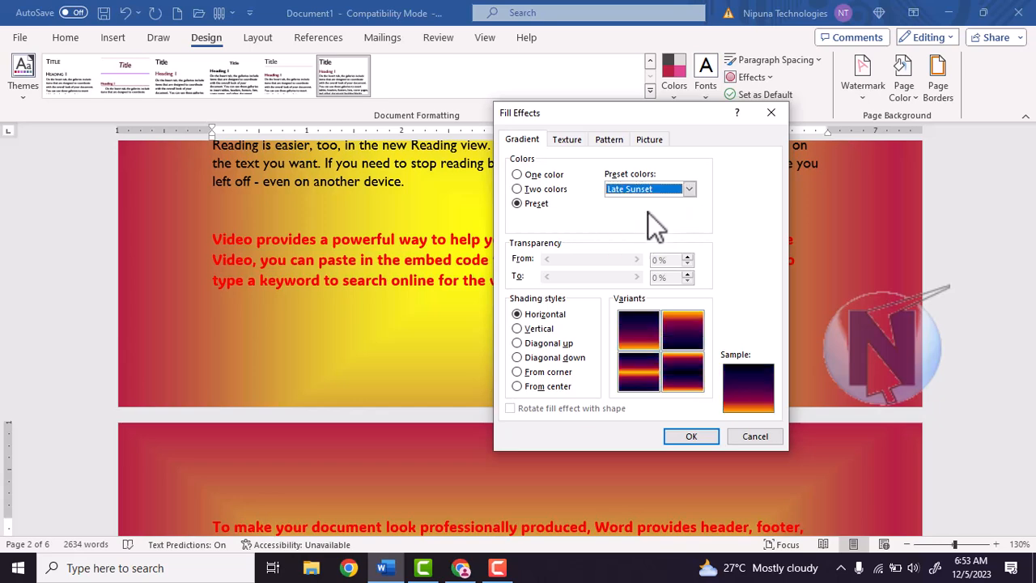
{"action": "left_click", "coordinate": [633, 234]}
{"action": "left_click", "coordinate": [647, 191]}
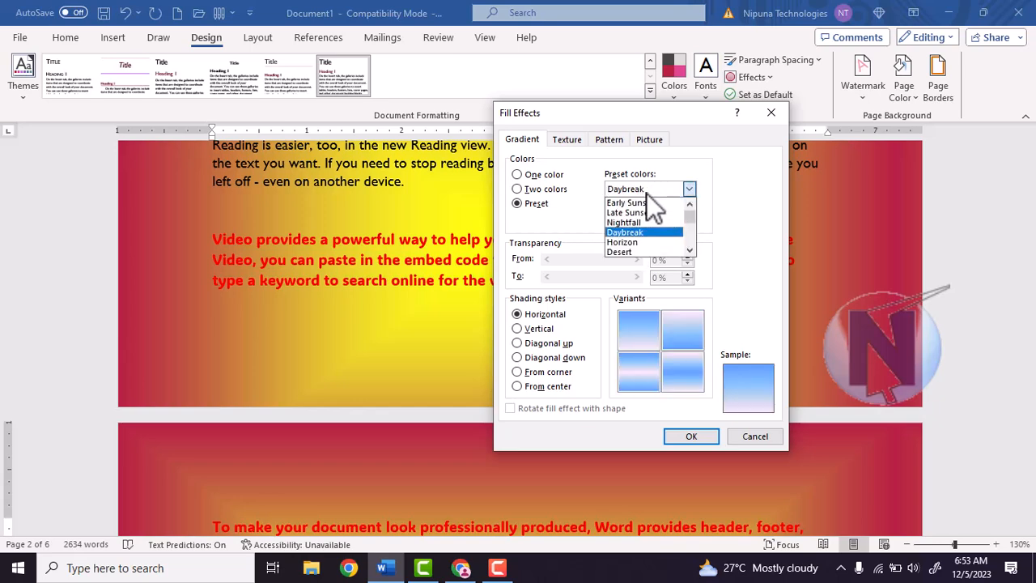
{"action": "left_click", "coordinate": [630, 251]}
Step: Try the Peacock and Mahogany preset gradients, and choose the Rainbow preset
{"action": "left_click", "coordinate": [688, 189]}
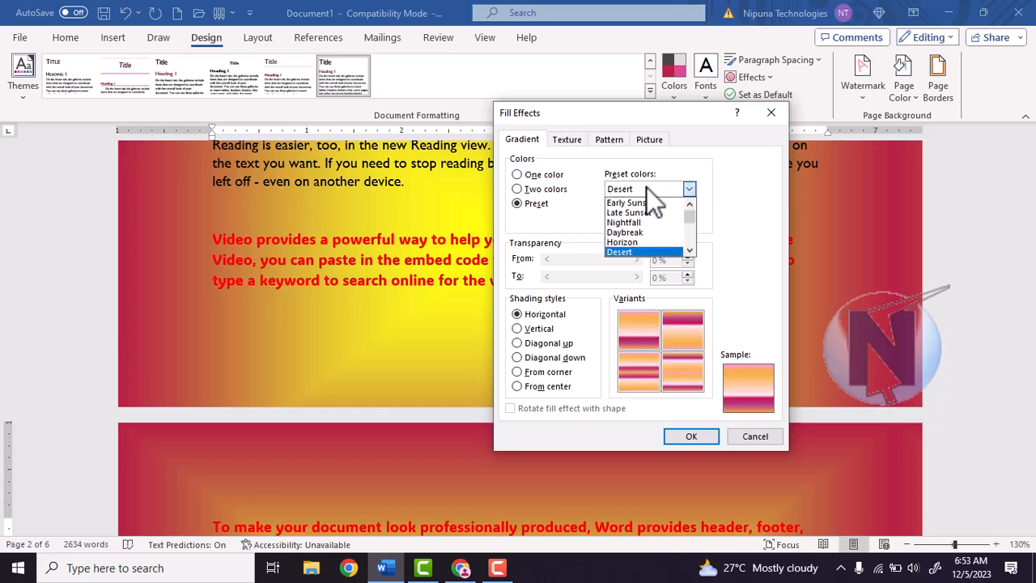
{"action": "left_click", "coordinate": [688, 252]}
{"action": "left_click", "coordinate": [689, 252]}
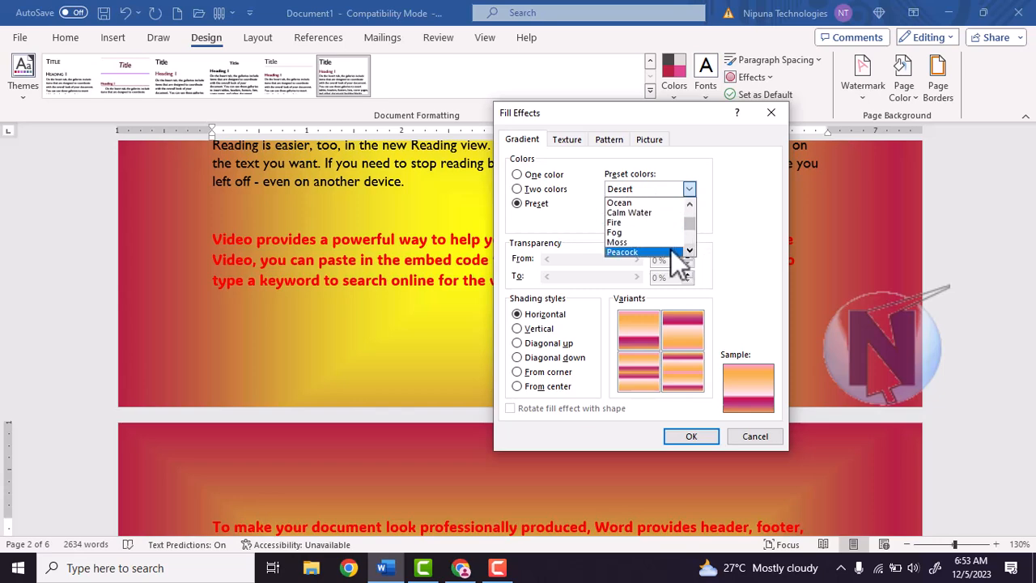
{"action": "left_click", "coordinate": [671, 249]}
{"action": "left_click", "coordinate": [687, 191]}
{"action": "left_click", "coordinate": [689, 251]}
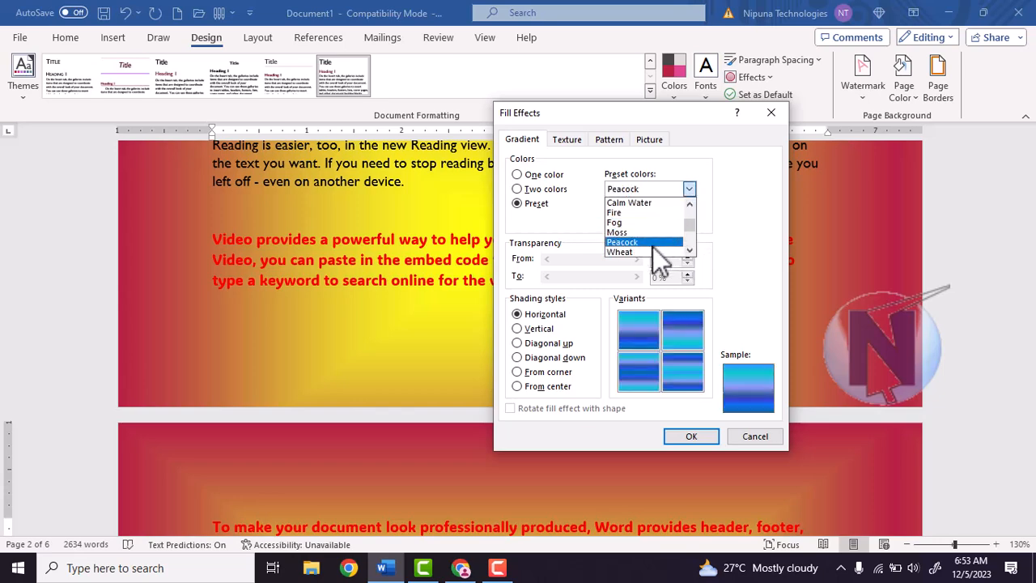
{"action": "left_click", "coordinate": [650, 243]}
{"action": "left_click", "coordinate": [650, 194]}
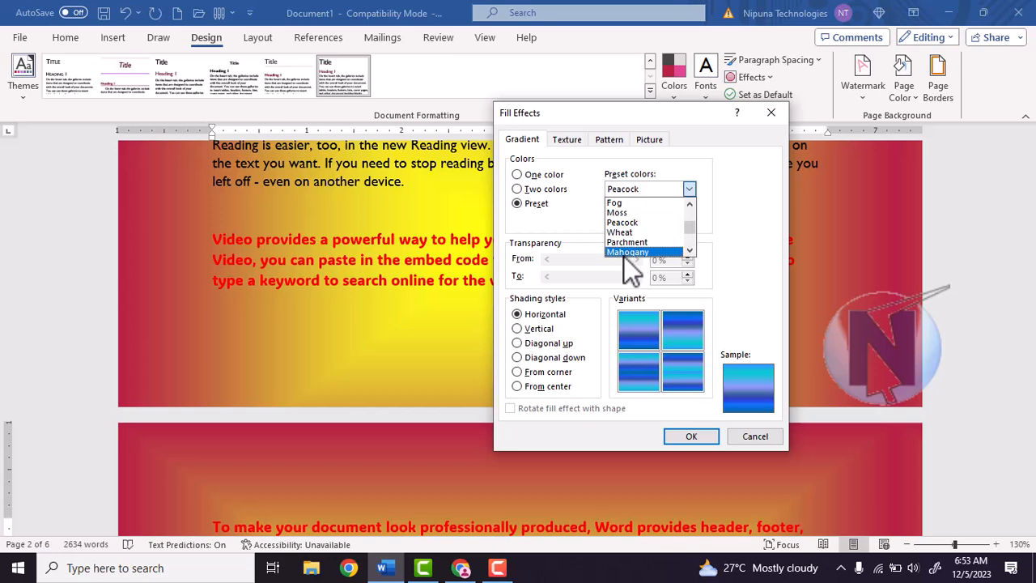
{"action": "left_click", "coordinate": [625, 252]}
{"action": "left_click", "coordinate": [655, 189]}
{"action": "scroll", "coordinate": [637, 219], "scroll_direction": "down", "scroll_amount": 2}
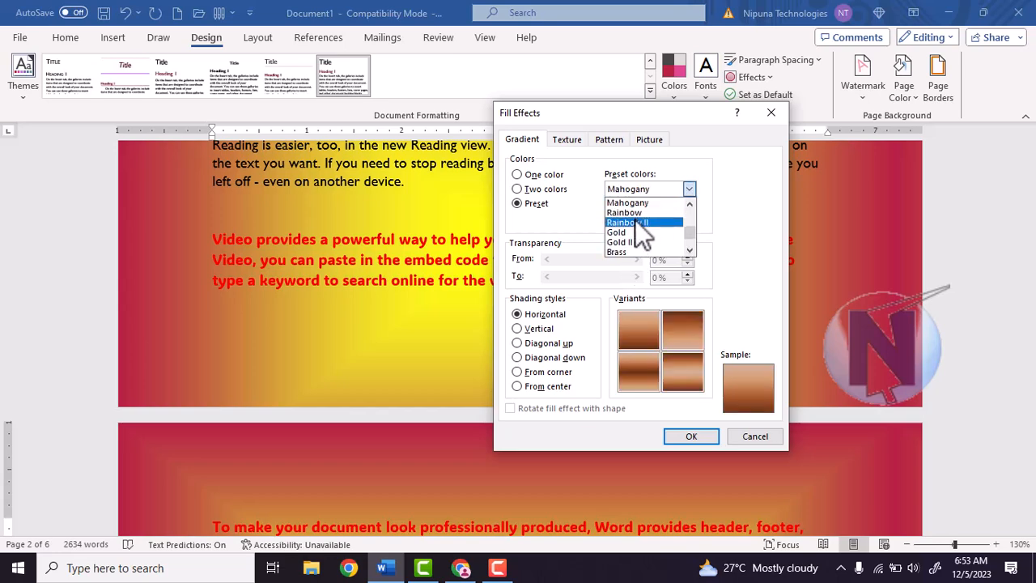
{"action": "left_click", "coordinate": [637, 213]}
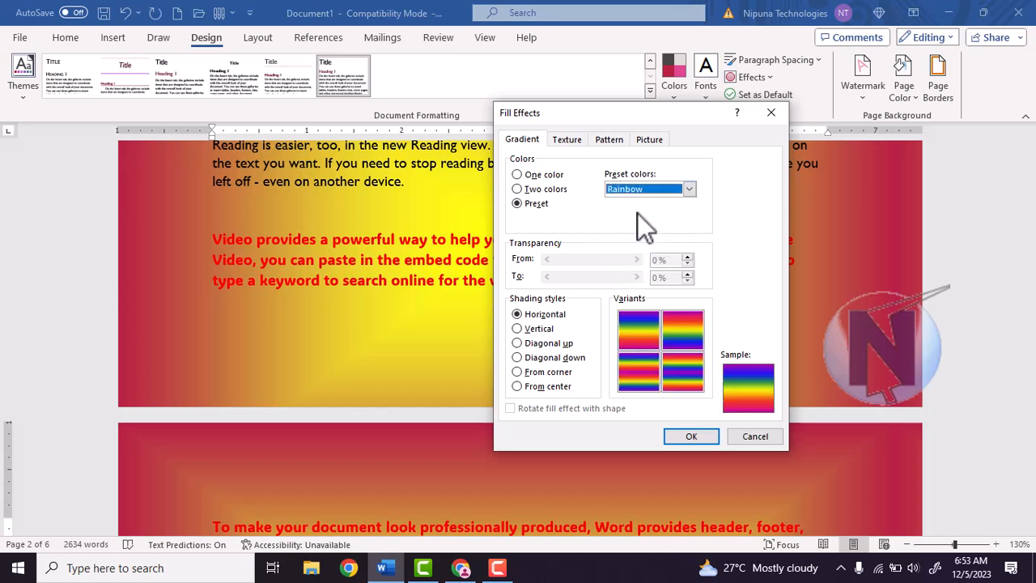
Step: Try the shading styles for the Rainbow gradient, choose From center with the blue-centered variant, and apply it to the page background
{"action": "left_click", "coordinate": [531, 329]}
{"action": "left_click", "coordinate": [546, 343]}
{"action": "left_click", "coordinate": [547, 357]}
{"action": "left_click", "coordinate": [546, 372]}
{"action": "left_click", "coordinate": [546, 386]}
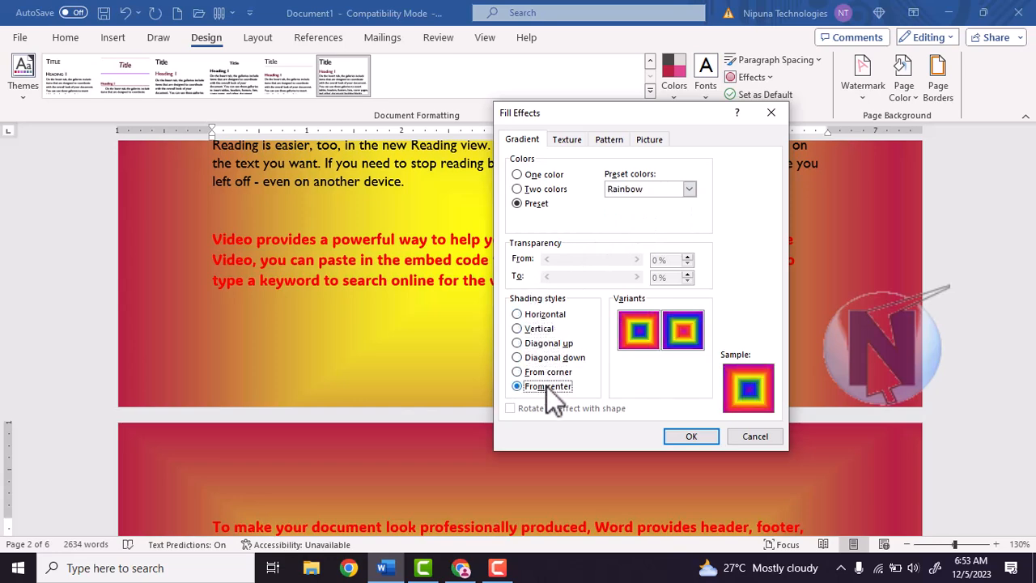
{"action": "left_click", "coordinate": [655, 336]}
{"action": "left_click", "coordinate": [690, 437]}
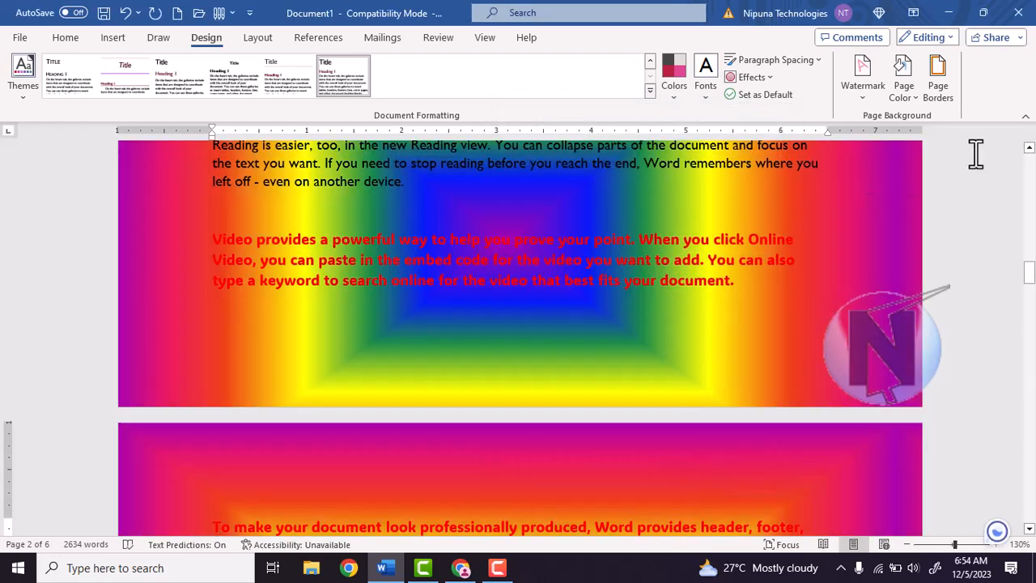
Step: Try the Green marble texture as the page fill, and apply the Fish fossil texture instead
{"action": "left_click", "coordinate": [910, 100]}
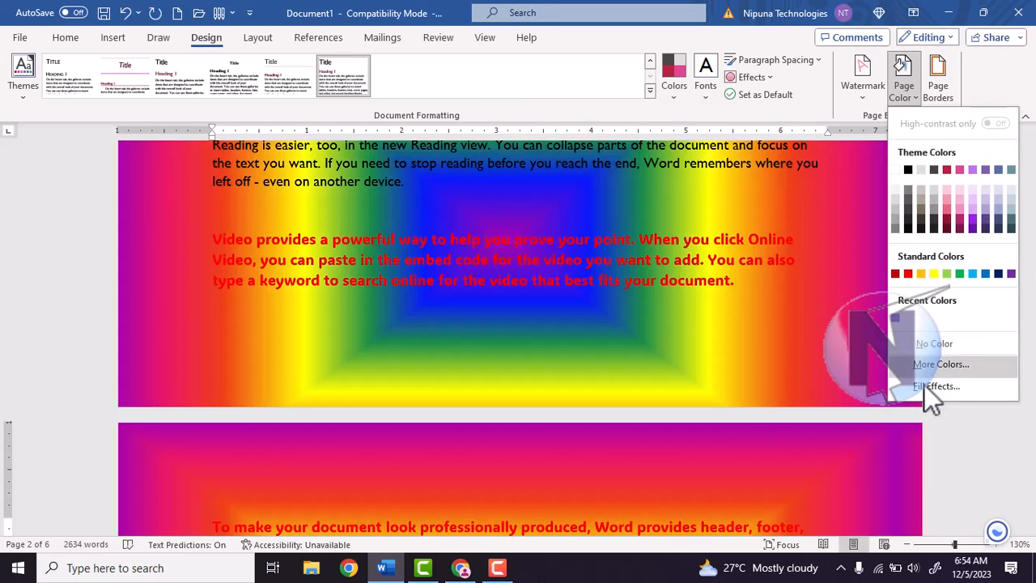
{"action": "left_click", "coordinate": [924, 384]}
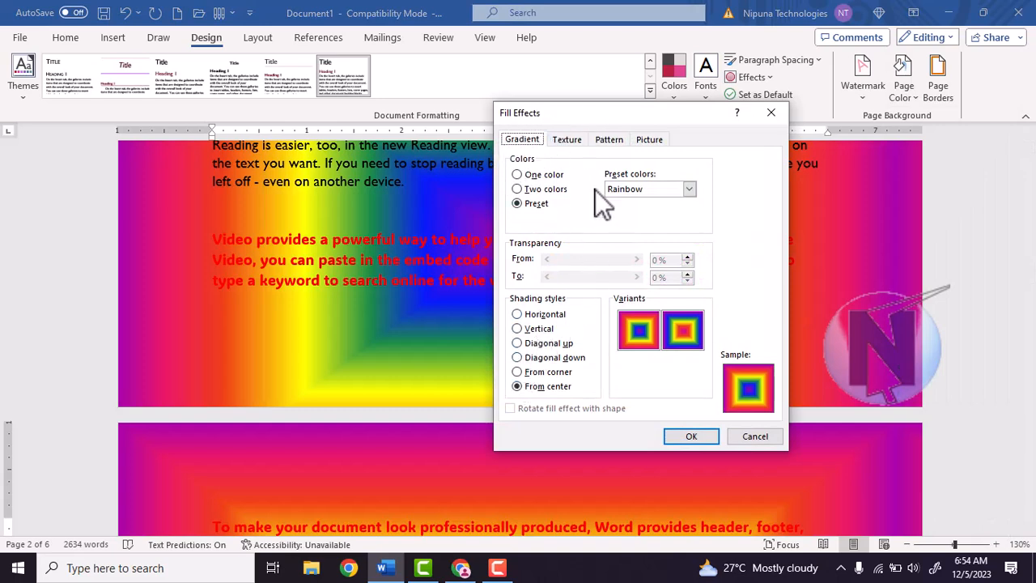
{"action": "left_click", "coordinate": [561, 140]}
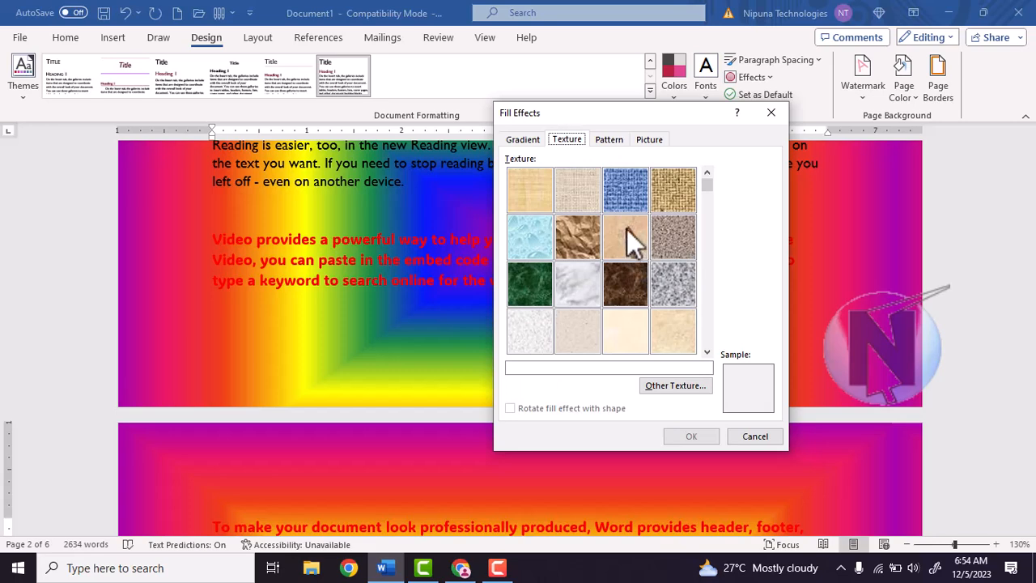
{"action": "left_click", "coordinate": [542, 280]}
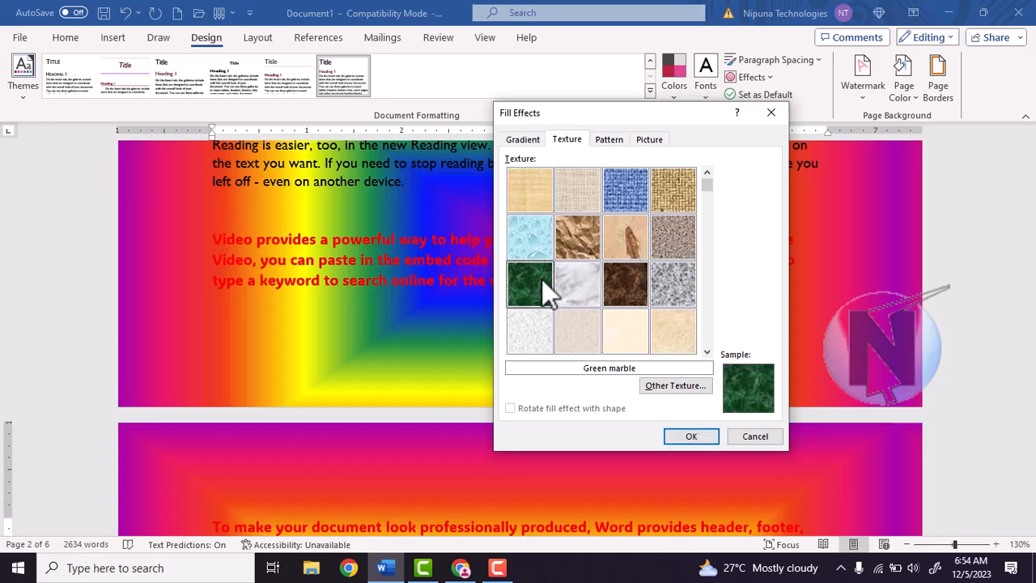
{"action": "left_click", "coordinate": [636, 240]}
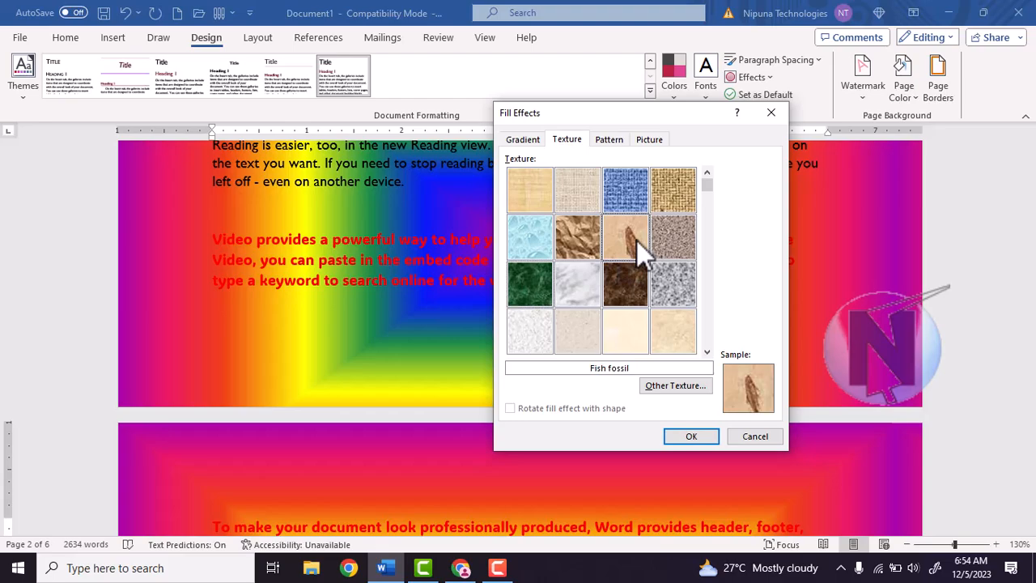
{"action": "left_click", "coordinate": [692, 437]}
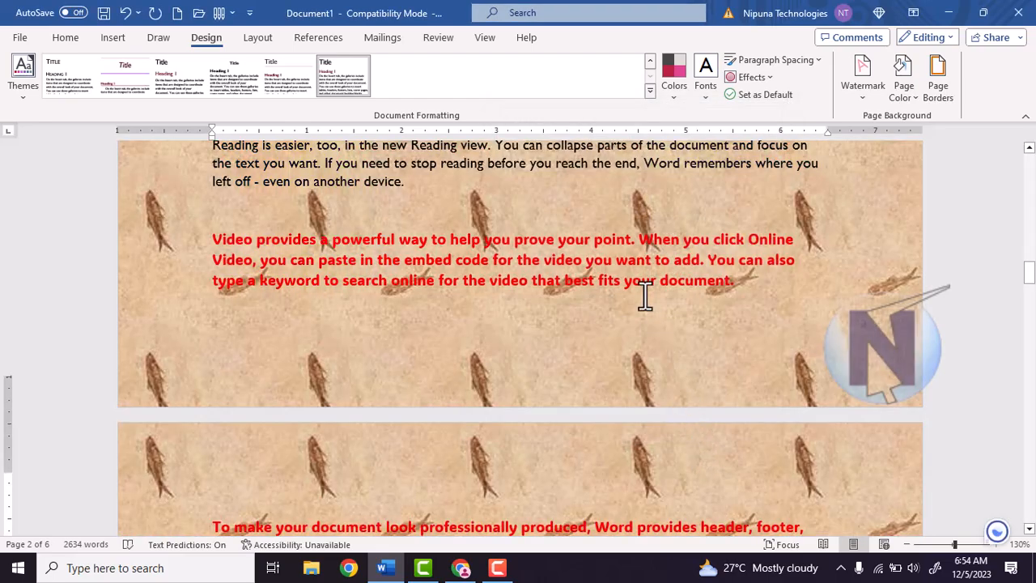
{"action": "scroll", "coordinate": [645, 296], "scroll_direction": "down", "scroll_amount": 8}
{"action": "scroll", "coordinate": [703, 290], "scroll_direction": "up", "scroll_amount": 2}
{"action": "scroll", "coordinate": [705, 290], "scroll_direction": "up", "scroll_amount": 2}
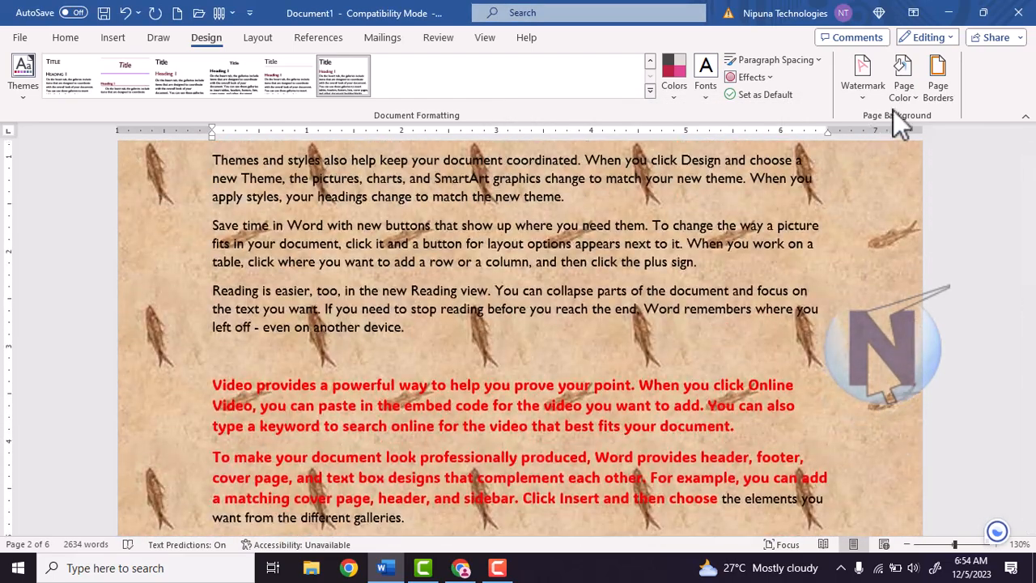
Step: Fill the page background with the Small confetti pattern
{"action": "left_click", "coordinate": [907, 89]}
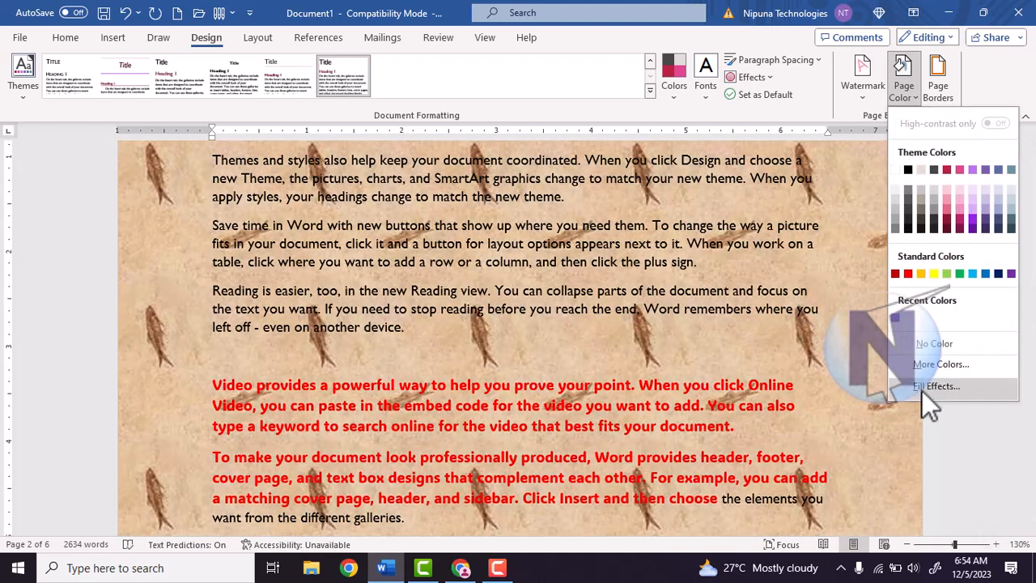
{"action": "left_click", "coordinate": [923, 386]}
{"action": "left_click", "coordinate": [606, 141]}
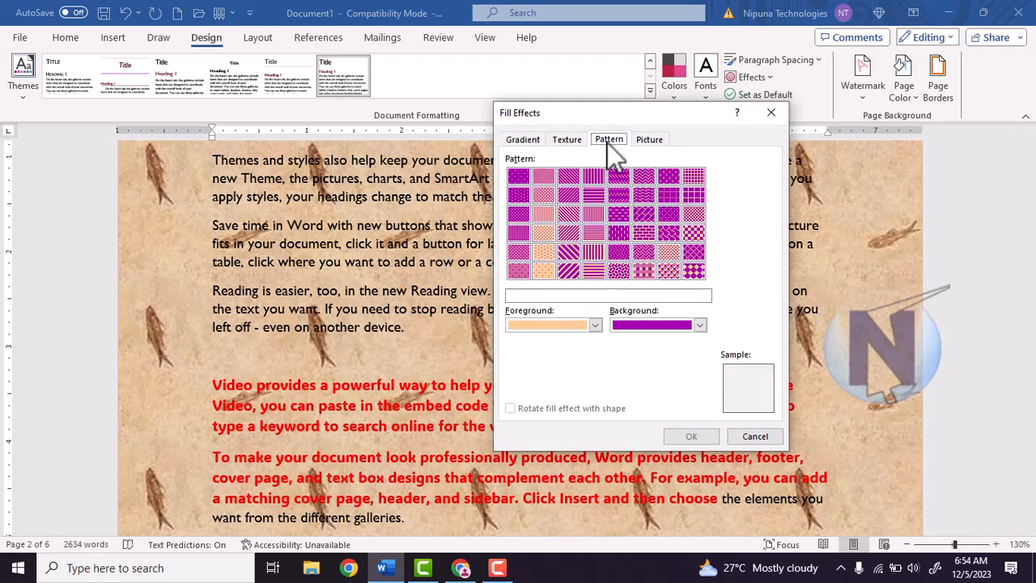
{"action": "left_click", "coordinate": [618, 253]}
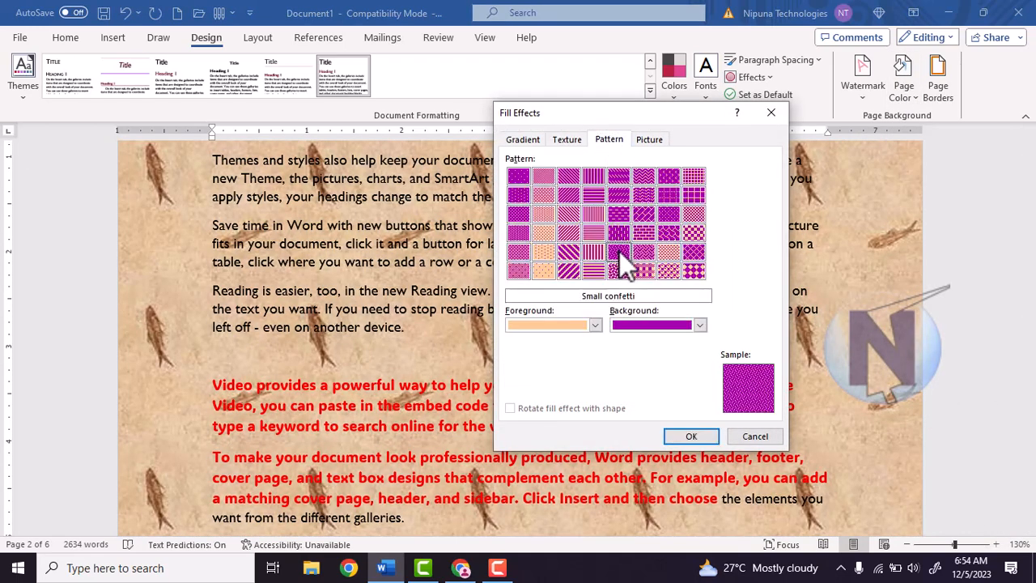
{"action": "left_click", "coordinate": [690, 436]}
Step: Fill the page background with the picture WhatsApp Image 2023-12-03 at 12.55.40 PM from the Downloads folder
{"action": "left_click", "coordinate": [897, 106]}
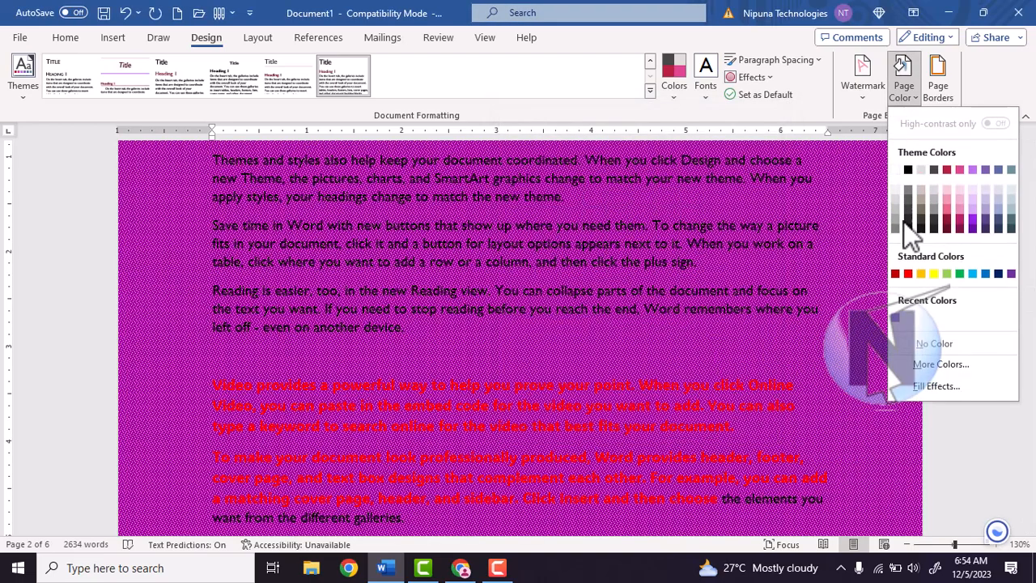
{"action": "left_click", "coordinate": [922, 384]}
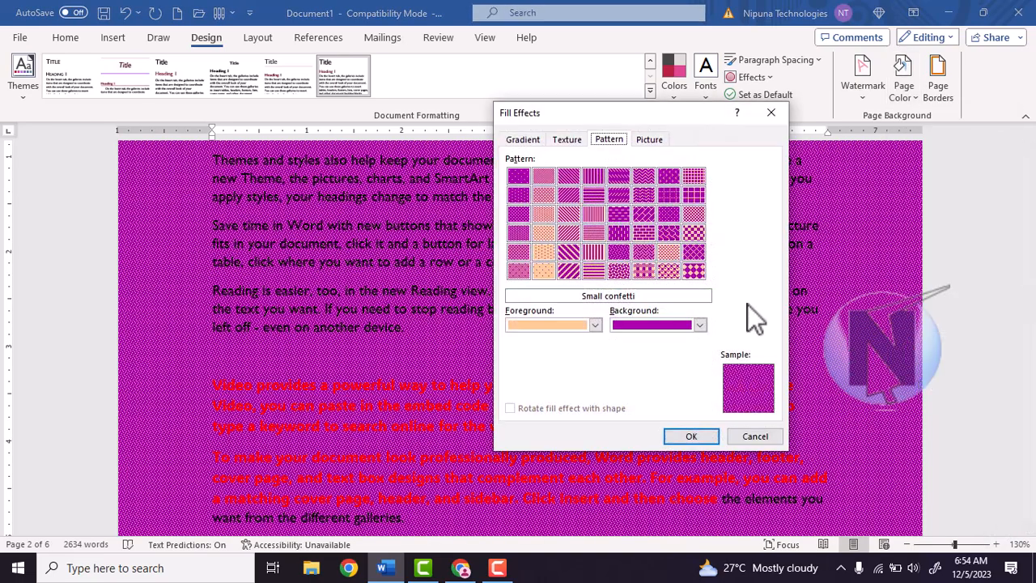
{"action": "left_click", "coordinate": [640, 138]}
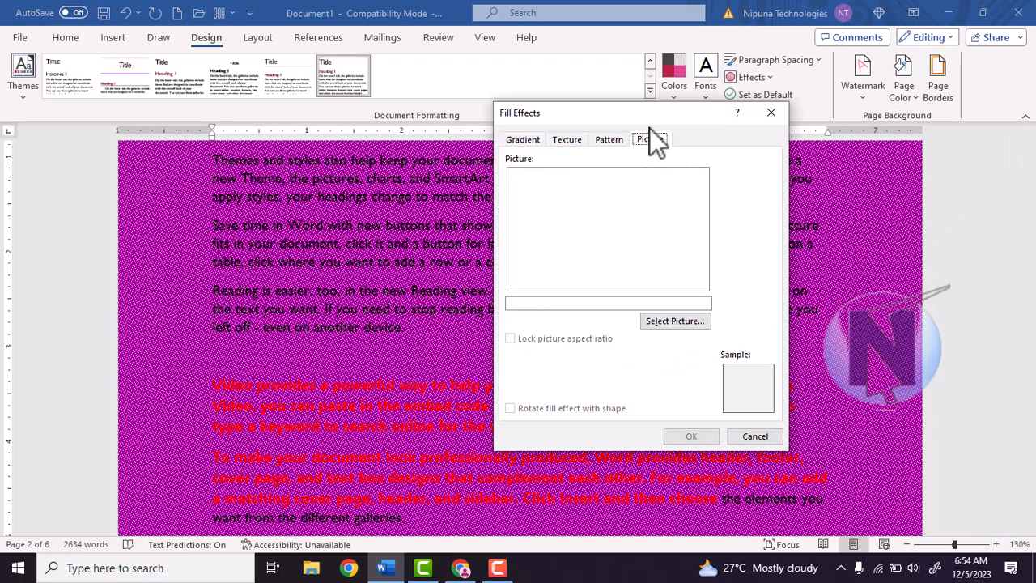
{"action": "left_click", "coordinate": [689, 324]}
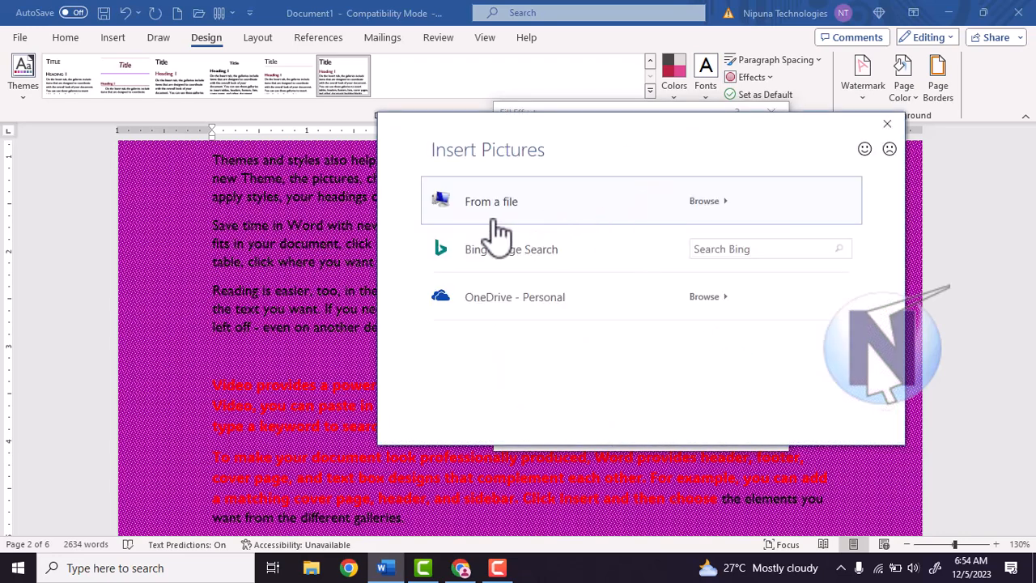
{"action": "left_click", "coordinate": [494, 225]}
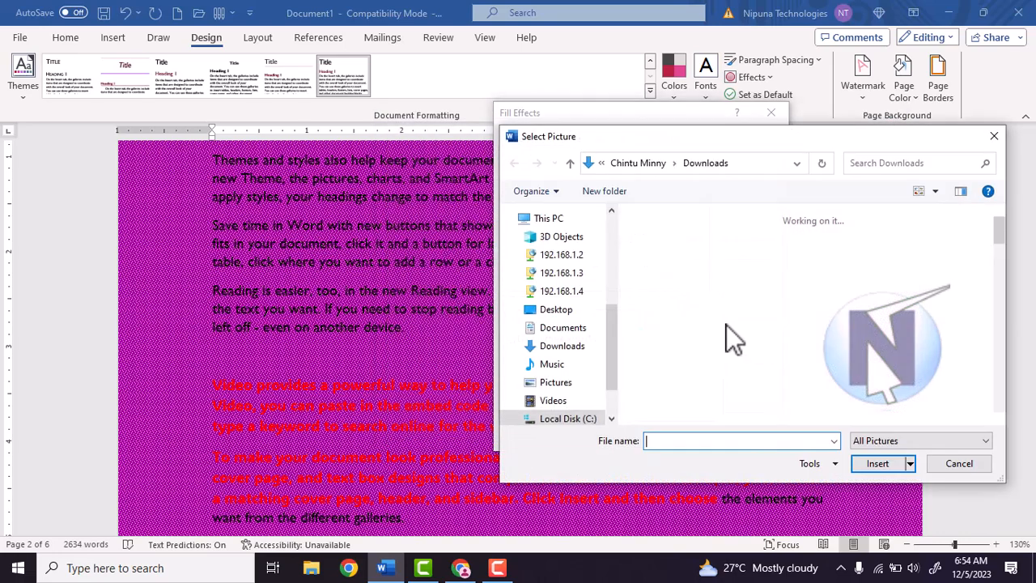
{"action": "left_click", "coordinate": [781, 269]}
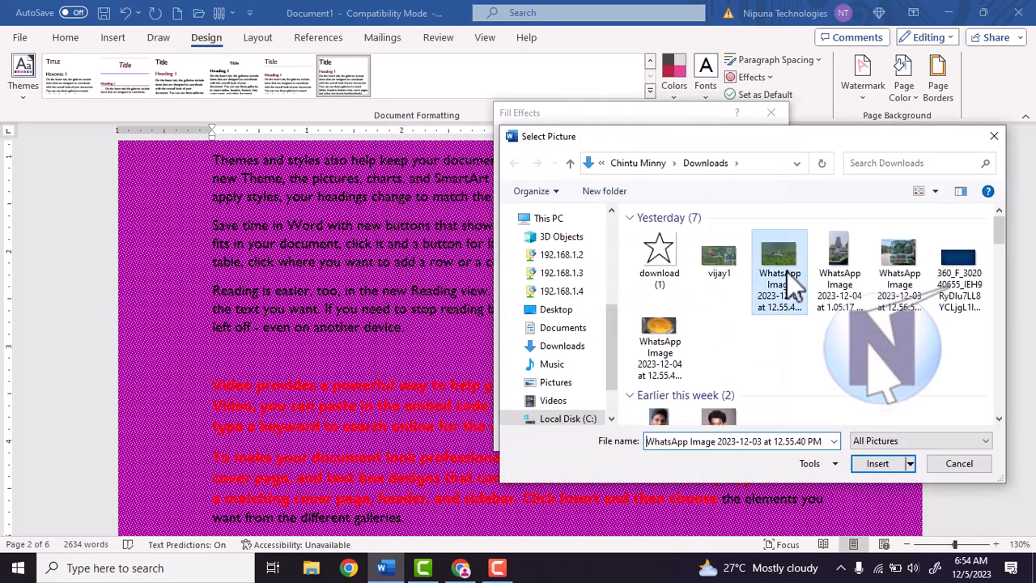
{"action": "left_click", "coordinate": [885, 469]}
{"action": "left_click", "coordinate": [707, 441]}
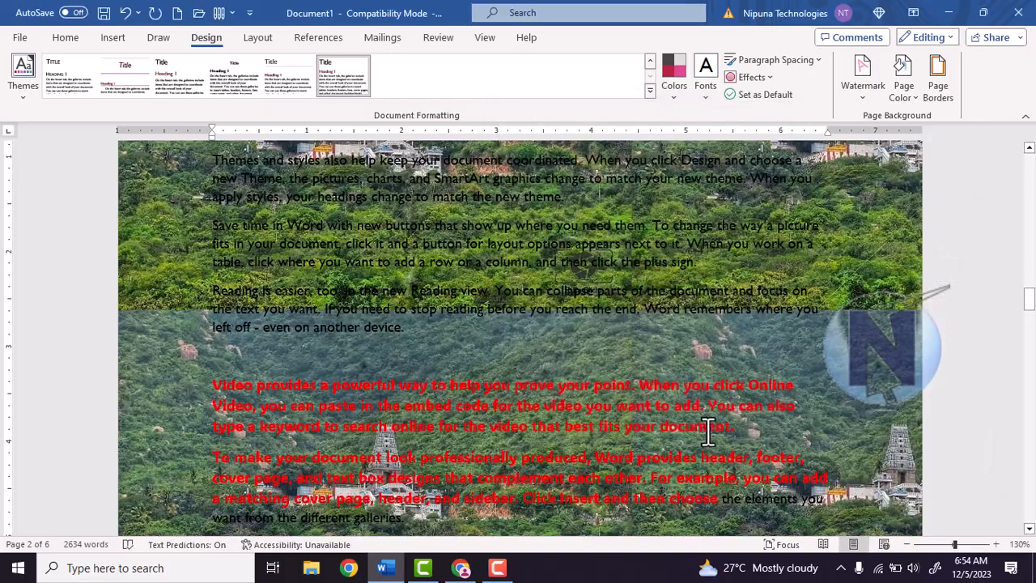
{"action": "scroll", "coordinate": [570, 274], "scroll_direction": "up", "scroll_amount": 10}
{"action": "scroll", "coordinate": [572, 273], "scroll_direction": "up", "scroll_amount": 10}
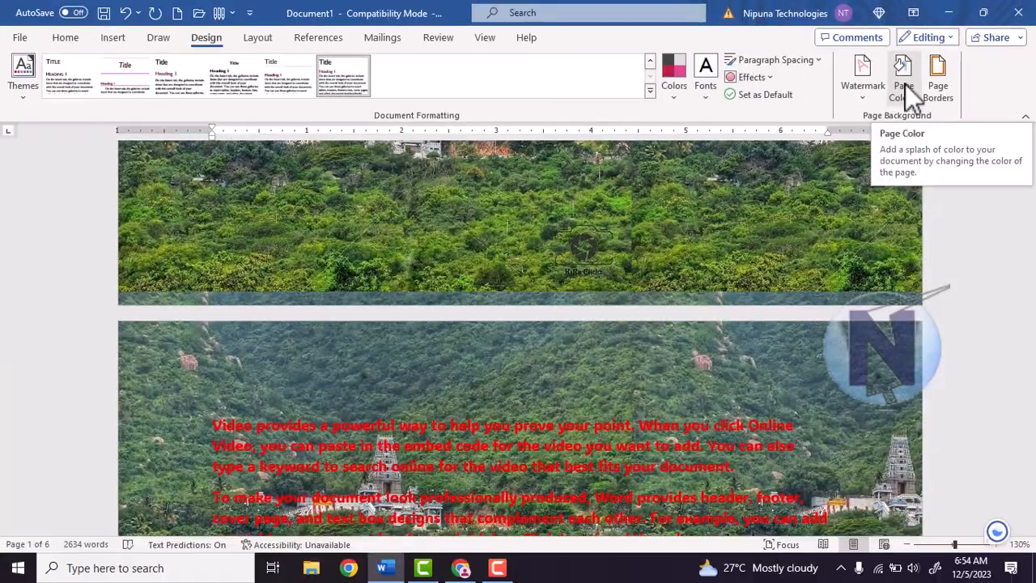
Step: Remove the picture fill from the page background and set the page color to standard green
{"action": "left_click", "coordinate": [905, 84]}
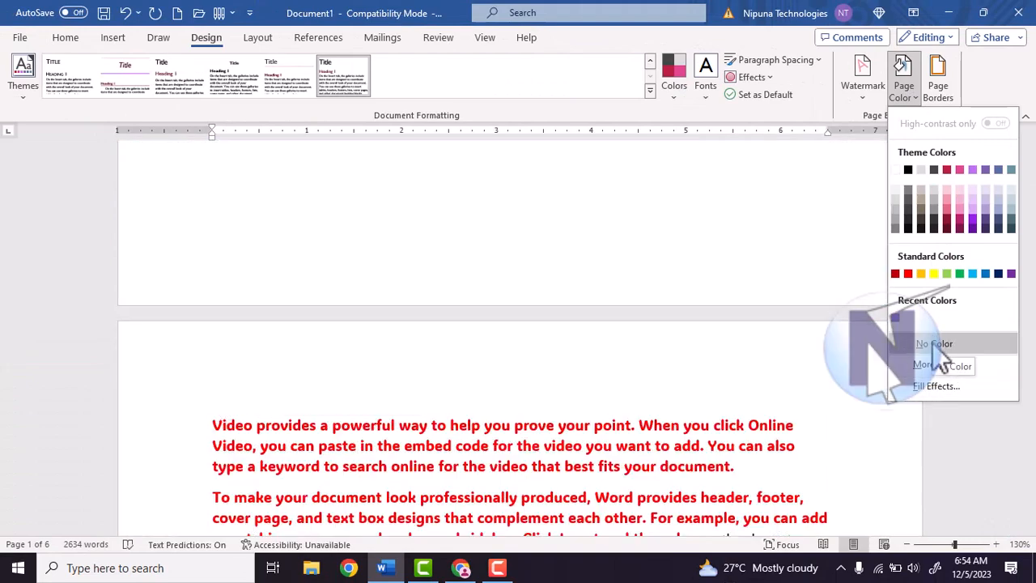
{"action": "left_click", "coordinate": [939, 345]}
{"action": "scroll", "coordinate": [519, 269], "scroll_direction": "up", "scroll_amount": 10}
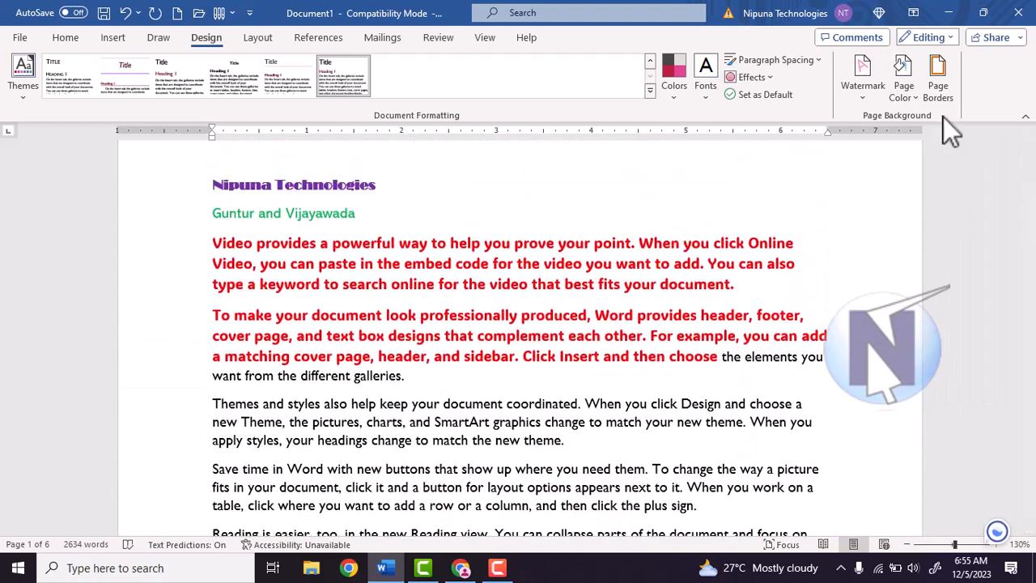
{"action": "left_click", "coordinate": [912, 99]}
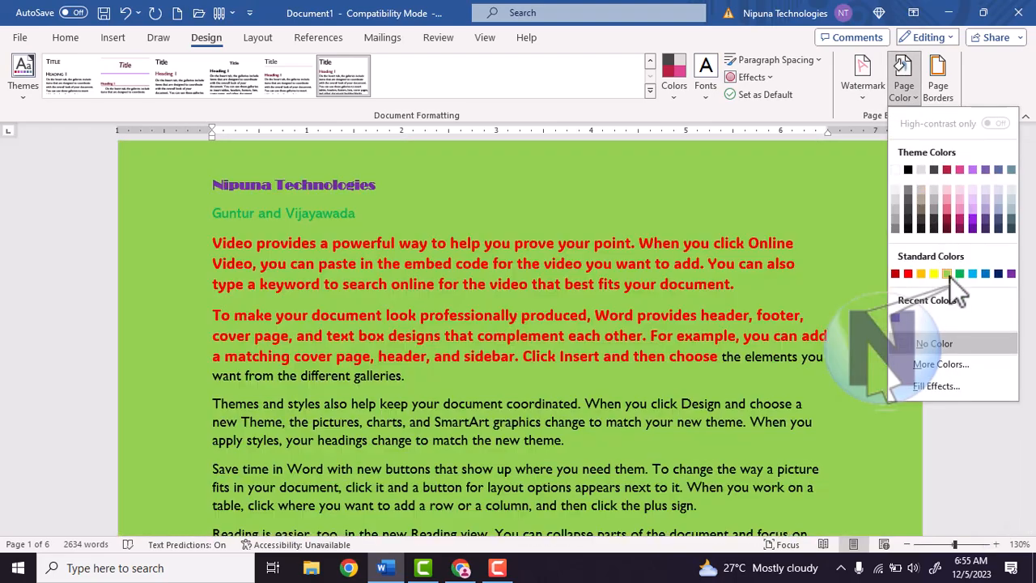
{"action": "left_click", "coordinate": [959, 274]}
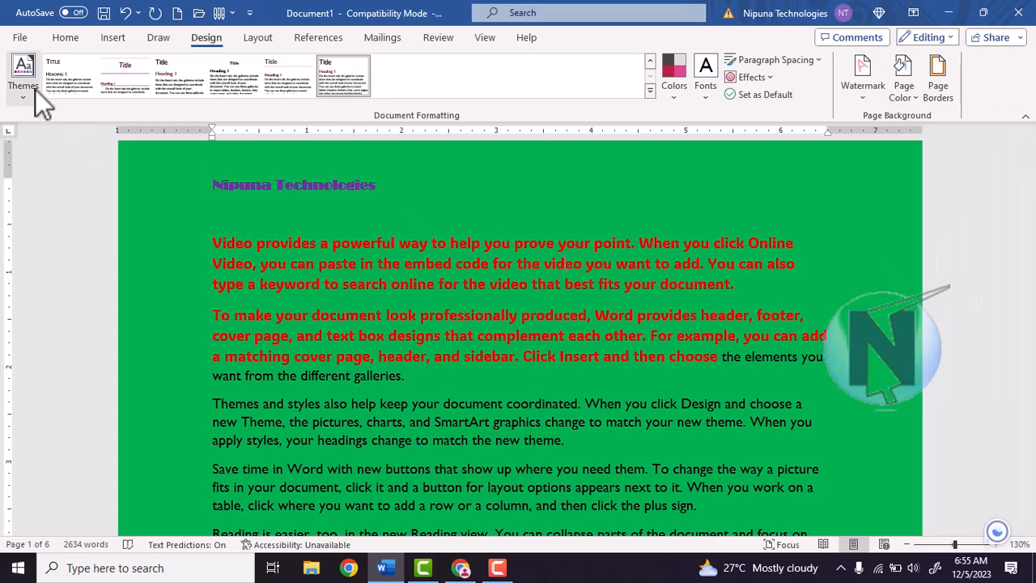
Step: Check how the page background looks in the print preview, and return to the document
{"action": "left_click", "coordinate": [29, 43]}
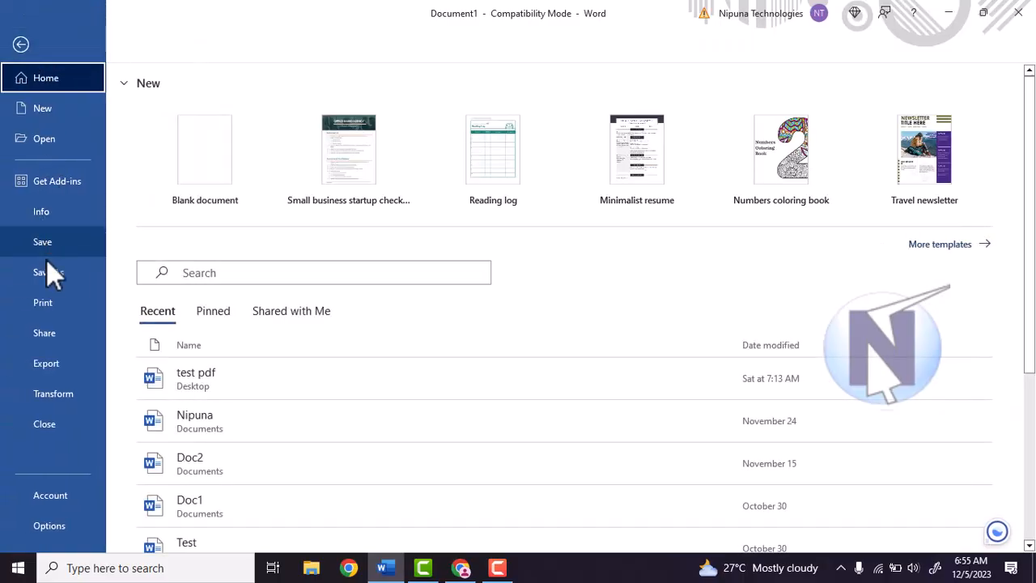
{"action": "left_click", "coordinate": [45, 301]}
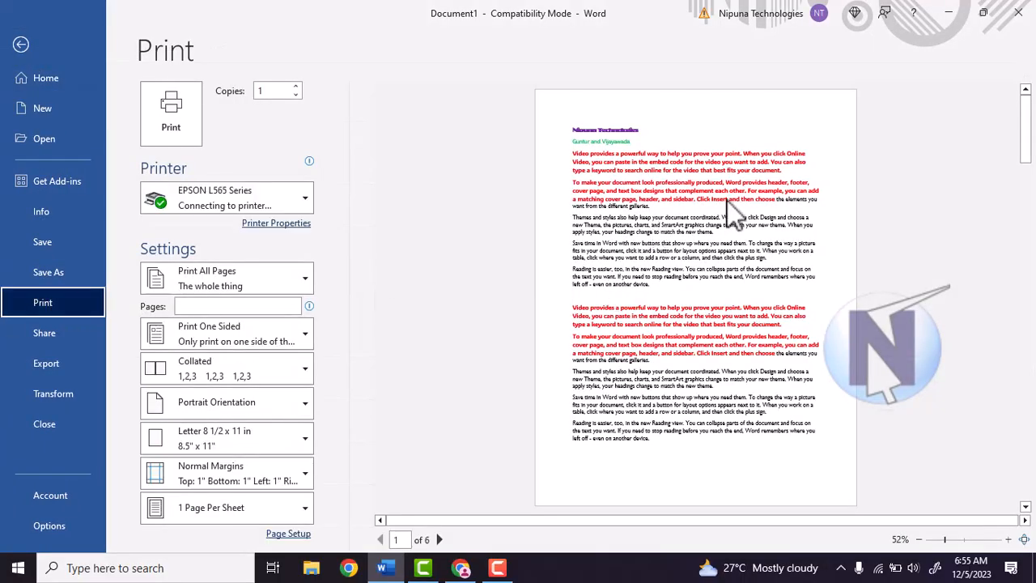
{"action": "left_click", "coordinate": [21, 45]}
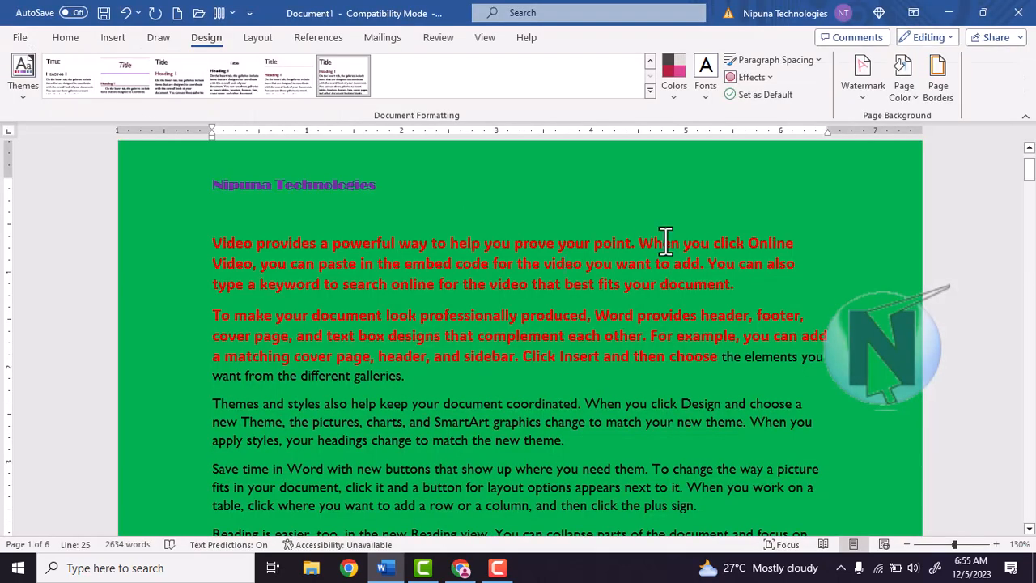
Step: Remove the page color from the document background
{"action": "left_click", "coordinate": [919, 102]}
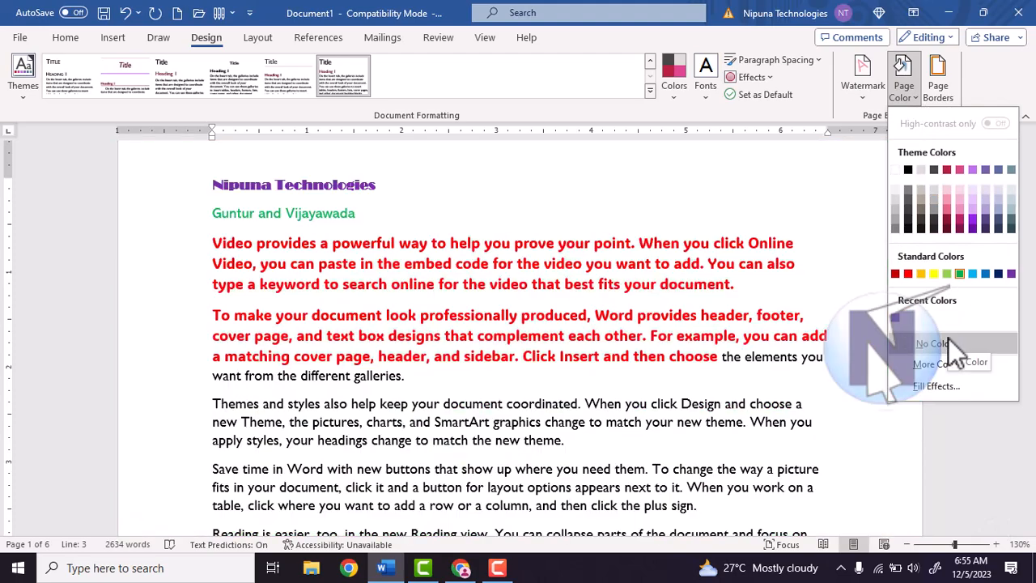
{"action": "left_click", "coordinate": [947, 337]}
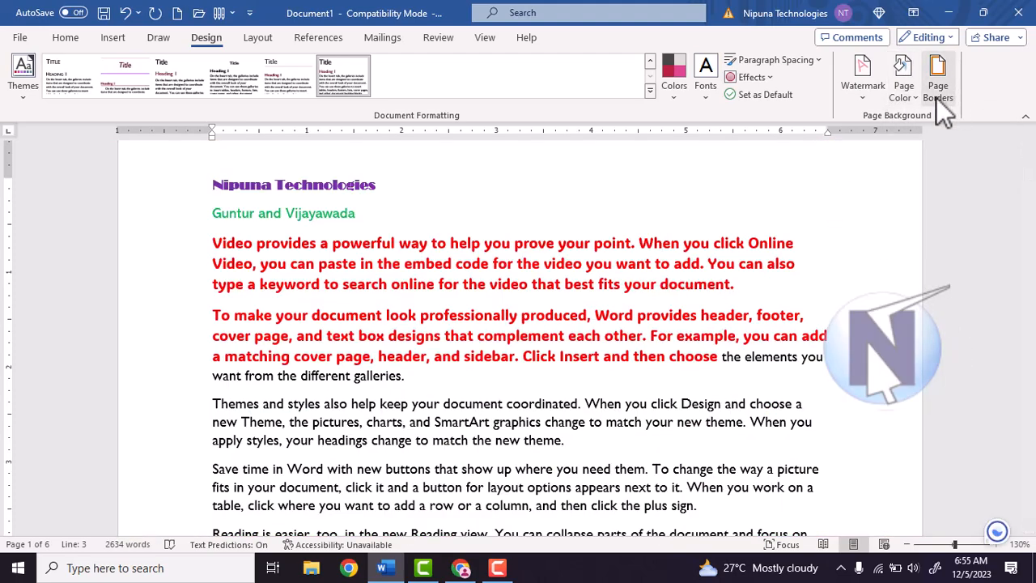
{"action": "left_click", "coordinate": [471, 258]}
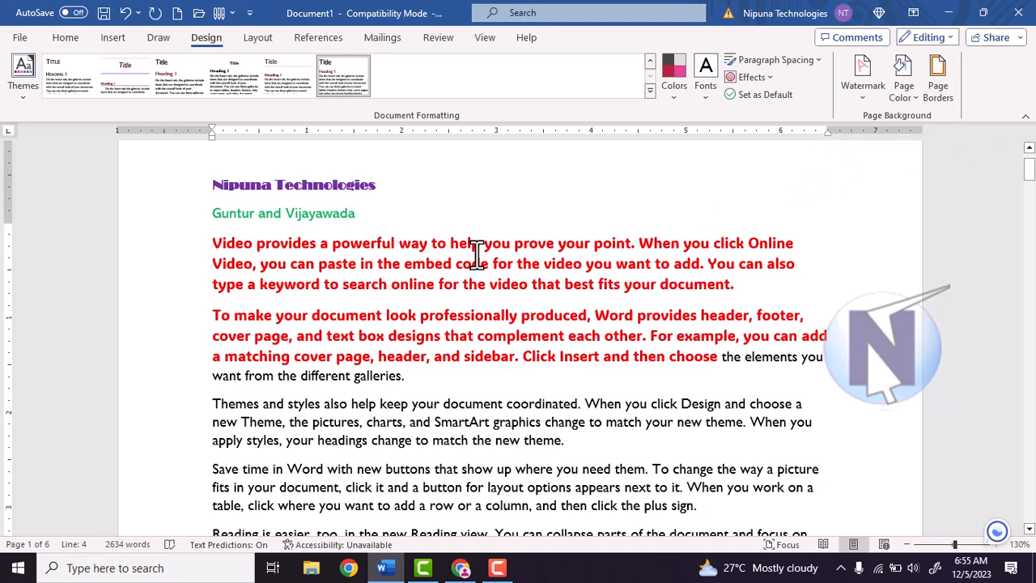
{"action": "scroll", "coordinate": [702, 224], "scroll_direction": "up", "scroll_amount": 2}
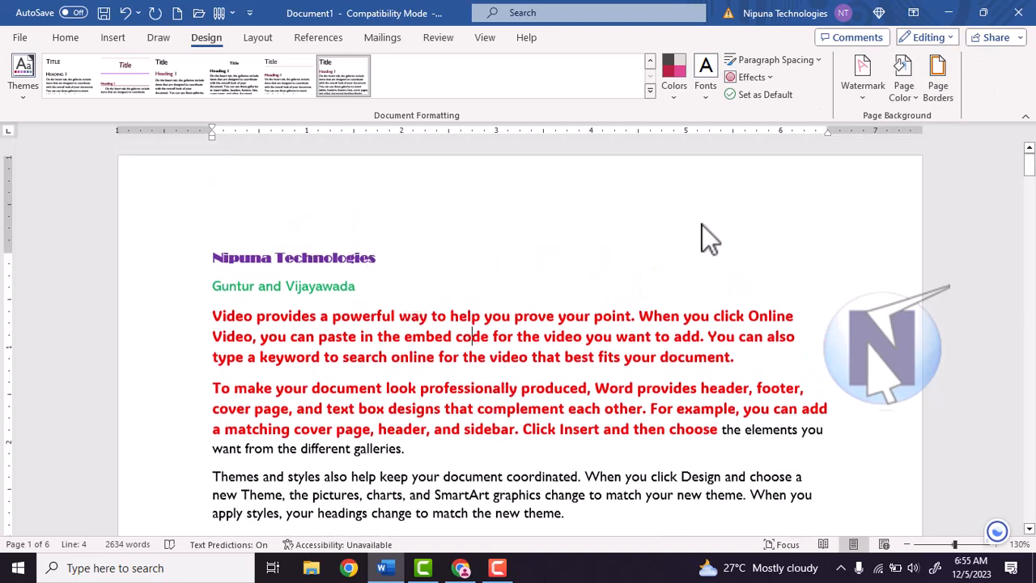
{"action": "left_click", "coordinate": [66, 38]}
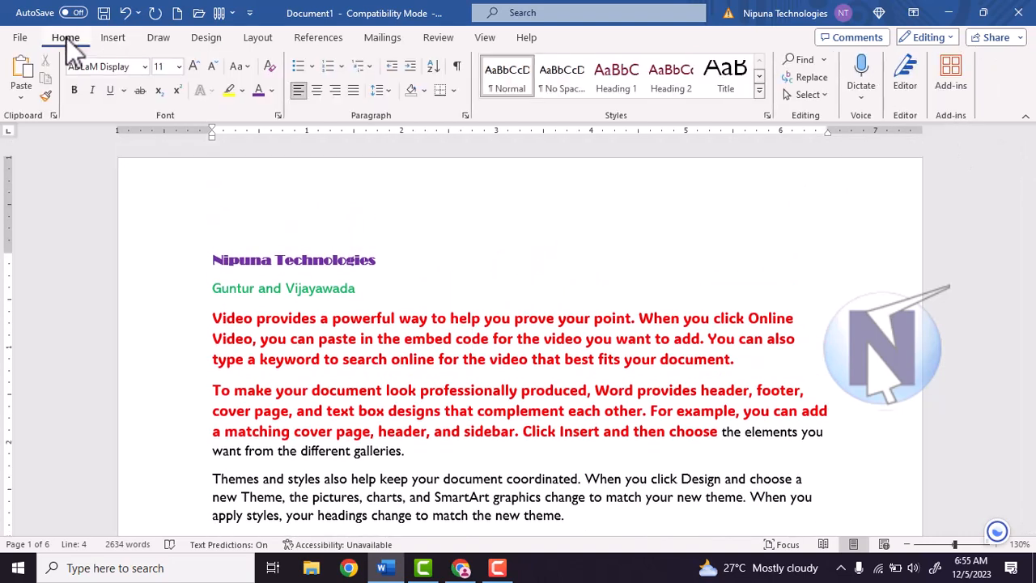
{"action": "left_click", "coordinate": [455, 89]}
{"action": "left_click", "coordinate": [610, 407]}
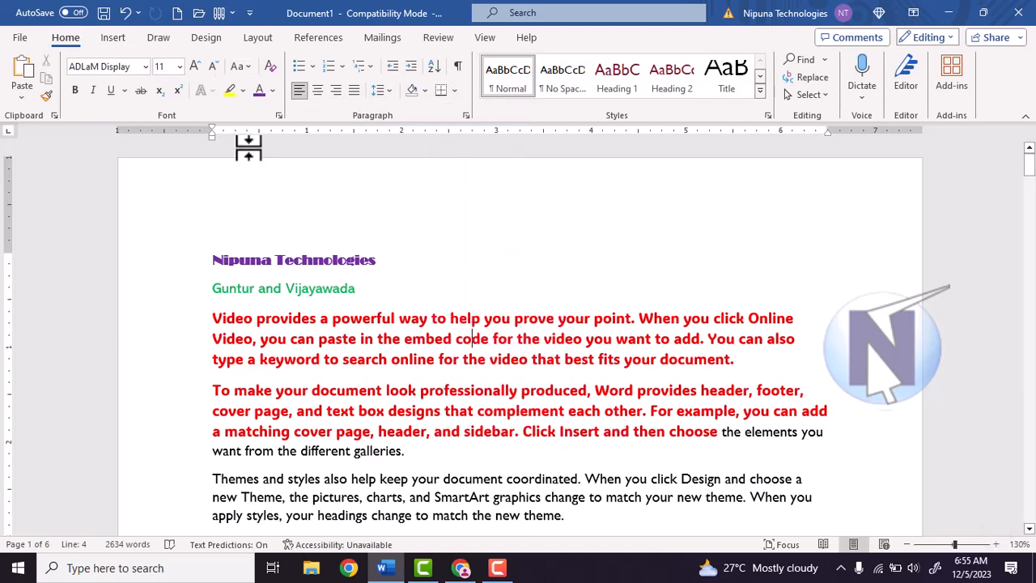
Step: Open the page border settings and choose the Shadow border setting for the whole document
{"action": "left_click", "coordinate": [206, 38]}
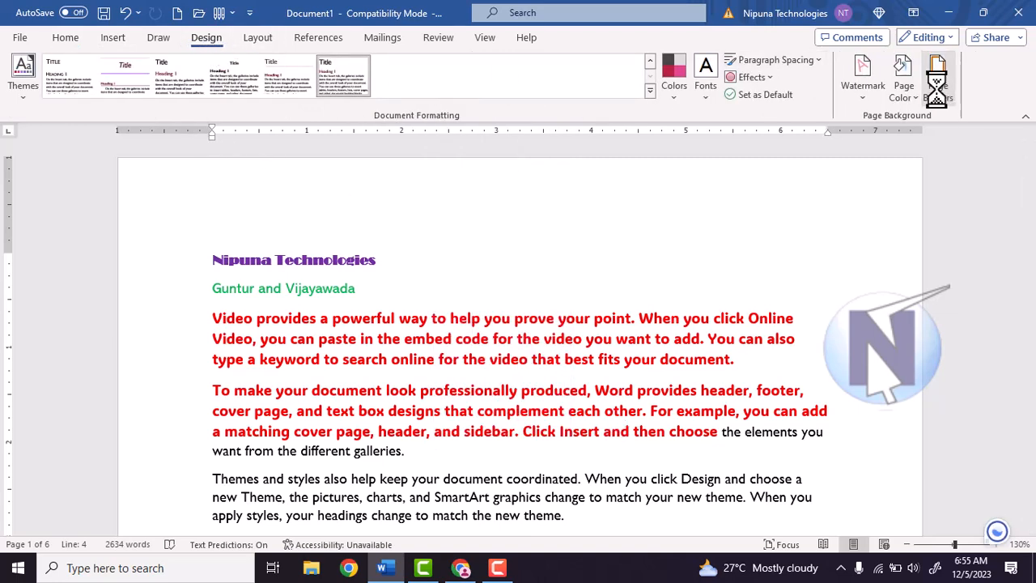
{"action": "left_click", "coordinate": [939, 81]}
{"action": "left_click_drag", "start_coordinate": [415, 106], "coordinate": [684, 87]}
{"action": "left_click", "coordinate": [497, 197]}
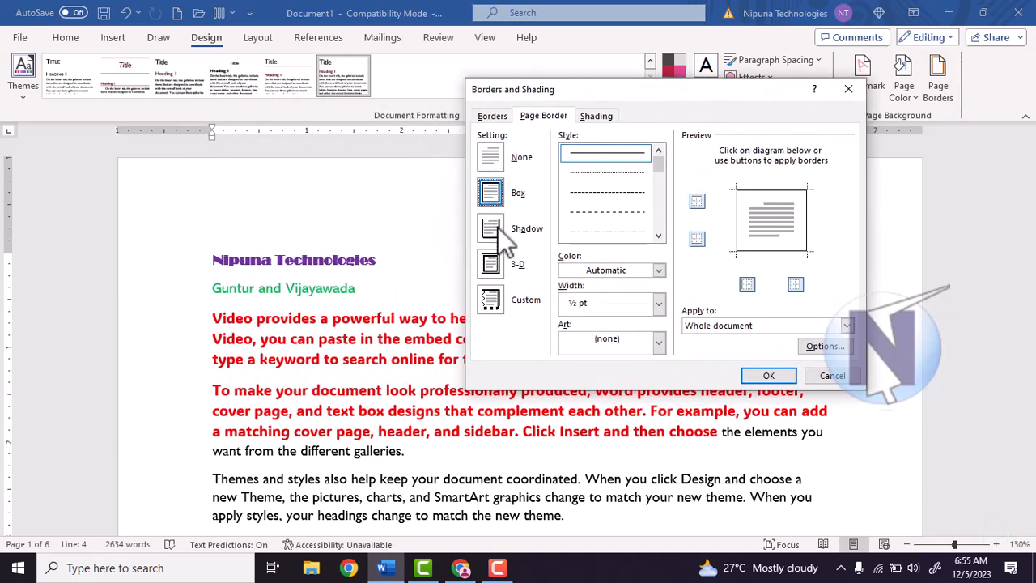
{"action": "left_click", "coordinate": [498, 237]}
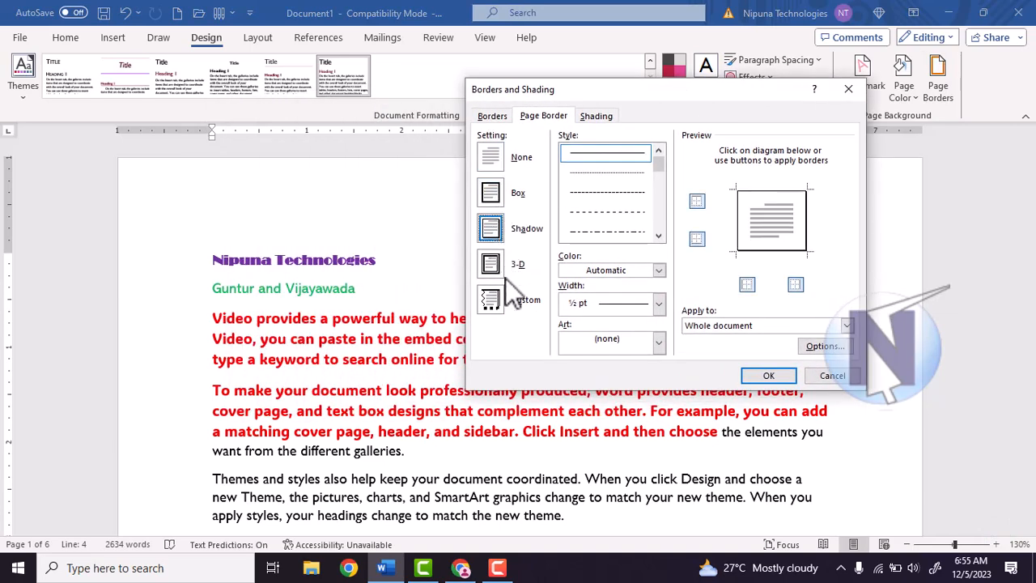
Step: Select the double-line style that combines a thick and a thin line for the page border
{"action": "left_click", "coordinate": [658, 235]}
{"action": "left_click", "coordinate": [658, 235]}
{"action": "left_click", "coordinate": [658, 235]}
{"action": "left_click", "coordinate": [658, 235]}
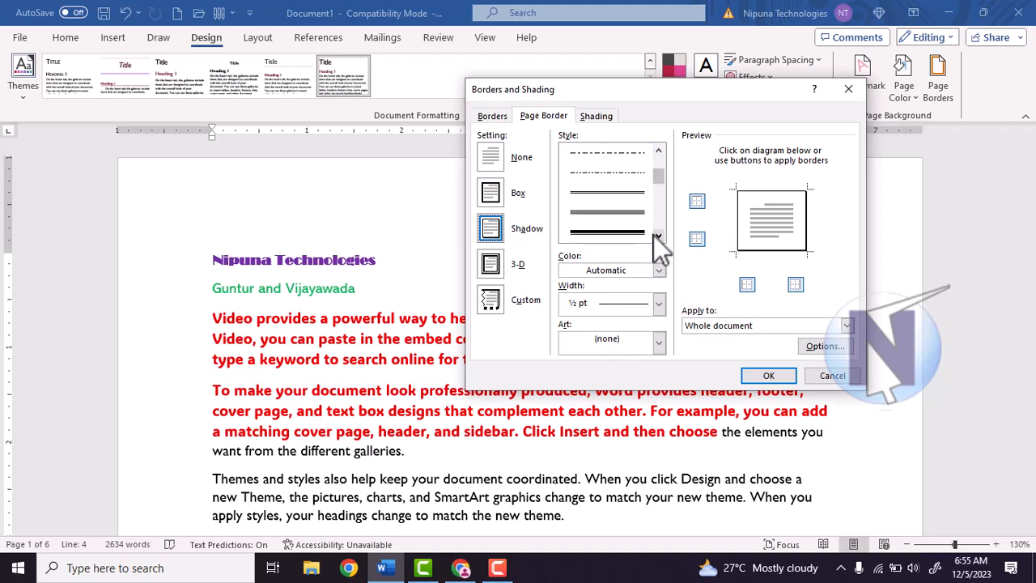
{"action": "left_click", "coordinate": [609, 229]}
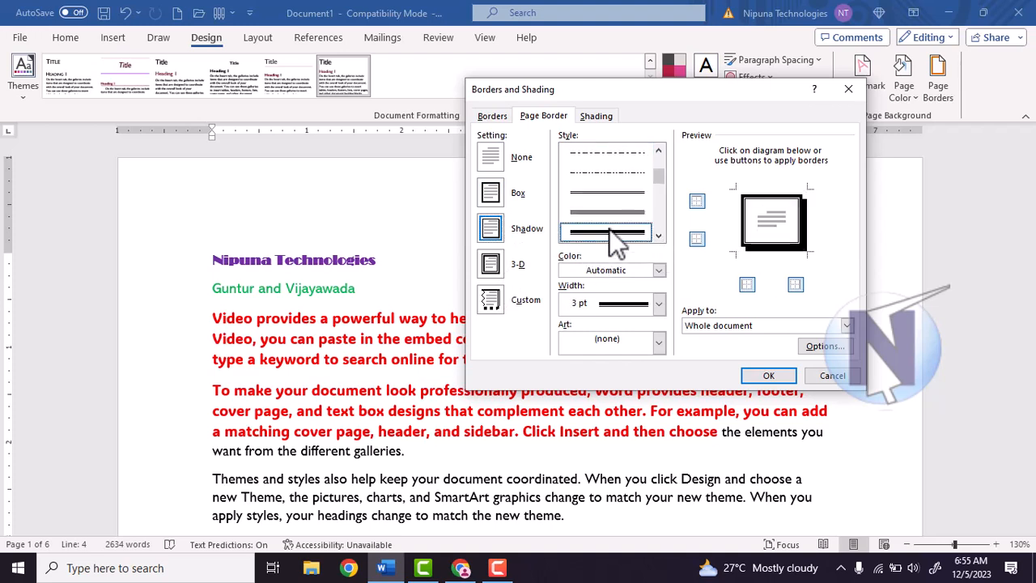
{"action": "scroll", "coordinate": [609, 229], "scroll_direction": "down", "scroll_amount": 1}
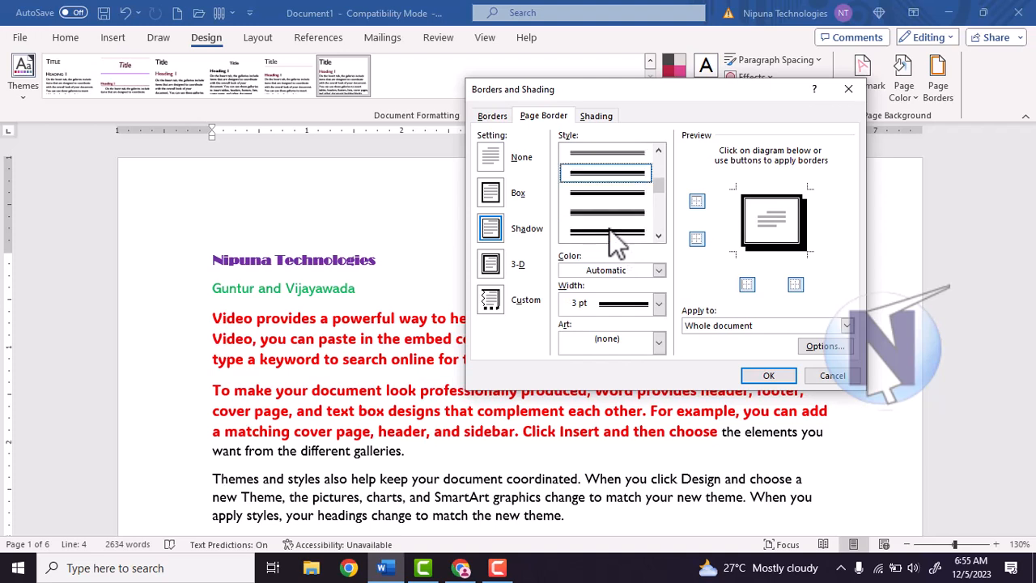
Step: Color the page border pink, set its width to 4 ½ pt, and apply it to the whole document
{"action": "left_click", "coordinate": [658, 271]}
{"action": "left_click", "coordinate": [630, 332]}
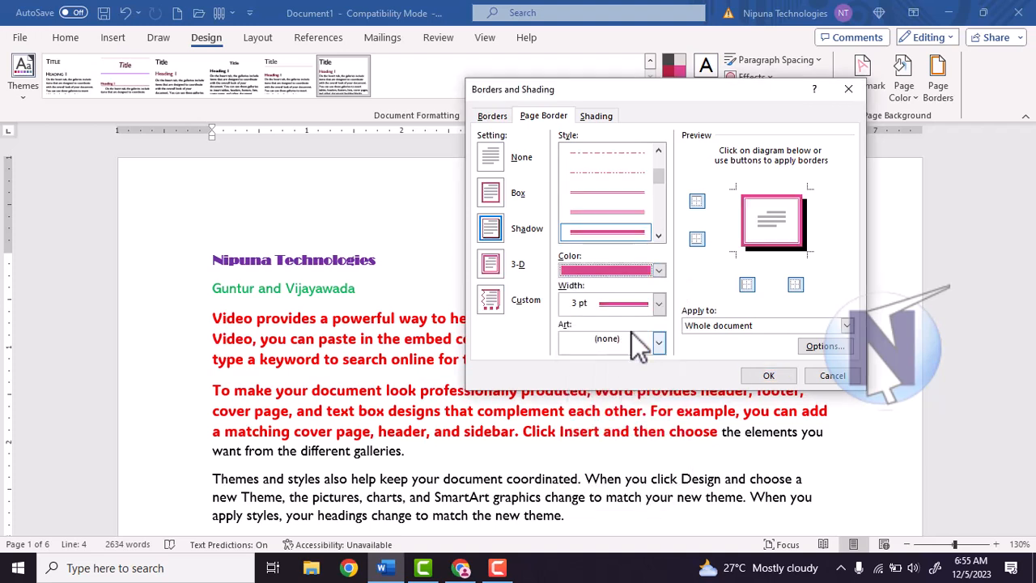
{"action": "left_click", "coordinate": [658, 305]}
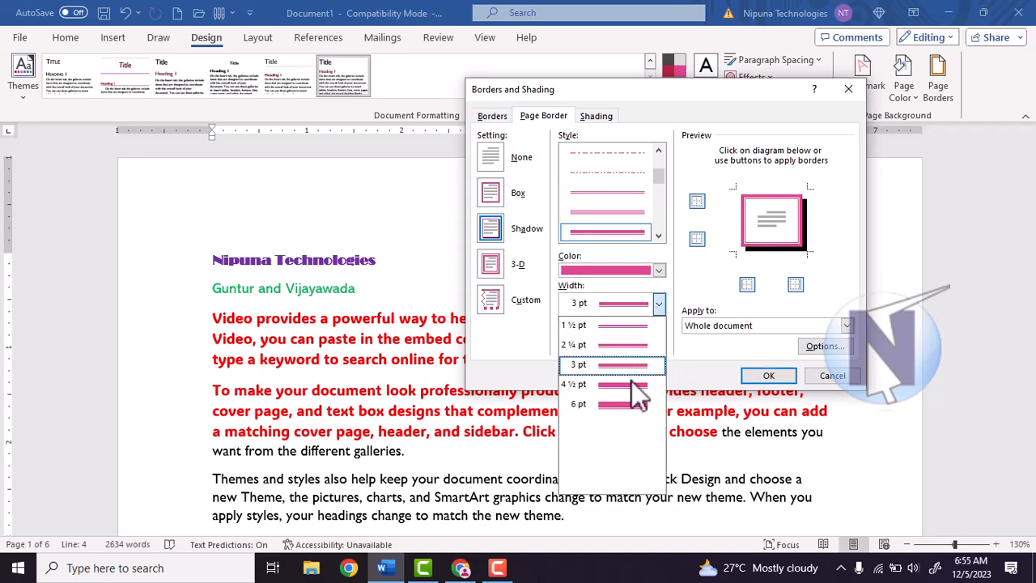
{"action": "left_click", "coordinate": [633, 389]}
{"action": "left_click", "coordinate": [765, 375]}
{"action": "scroll", "coordinate": [522, 299], "scroll_direction": "down", "scroll_amount": 10}
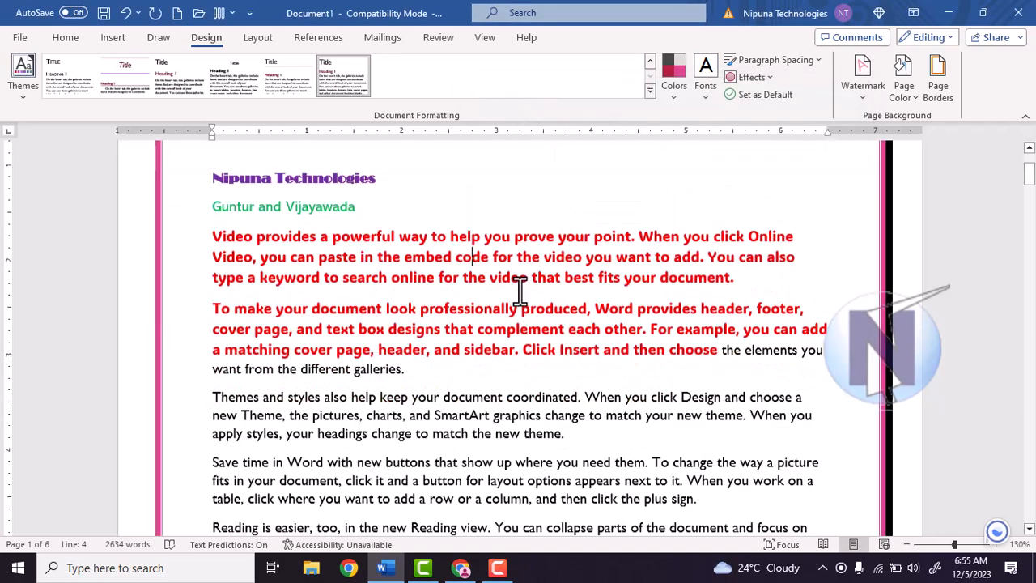
{"action": "scroll", "coordinate": [521, 293], "scroll_direction": "down", "scroll_amount": 10}
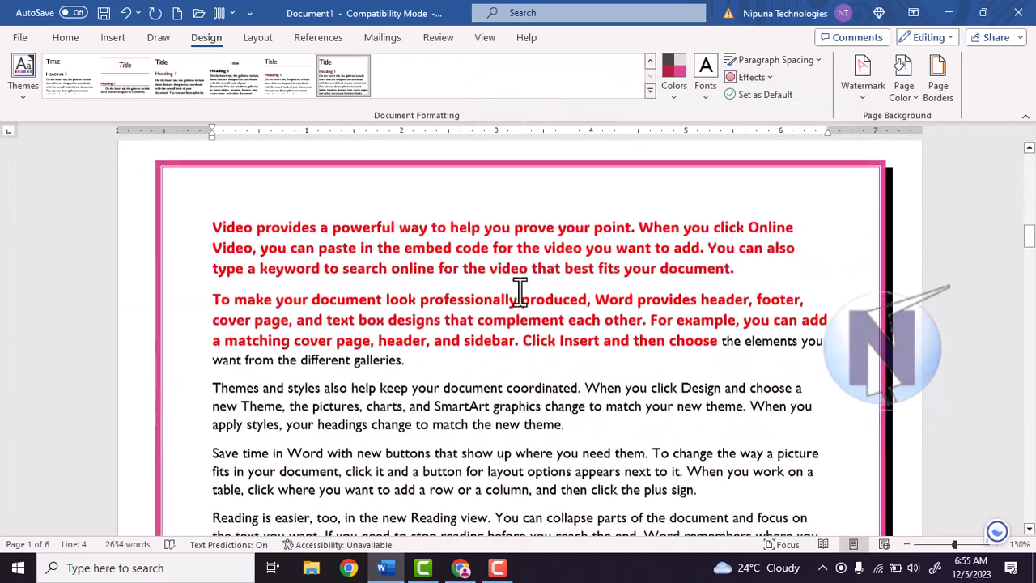
Step: Apply the red apples art border to the whole document
{"action": "left_click", "coordinate": [943, 89]}
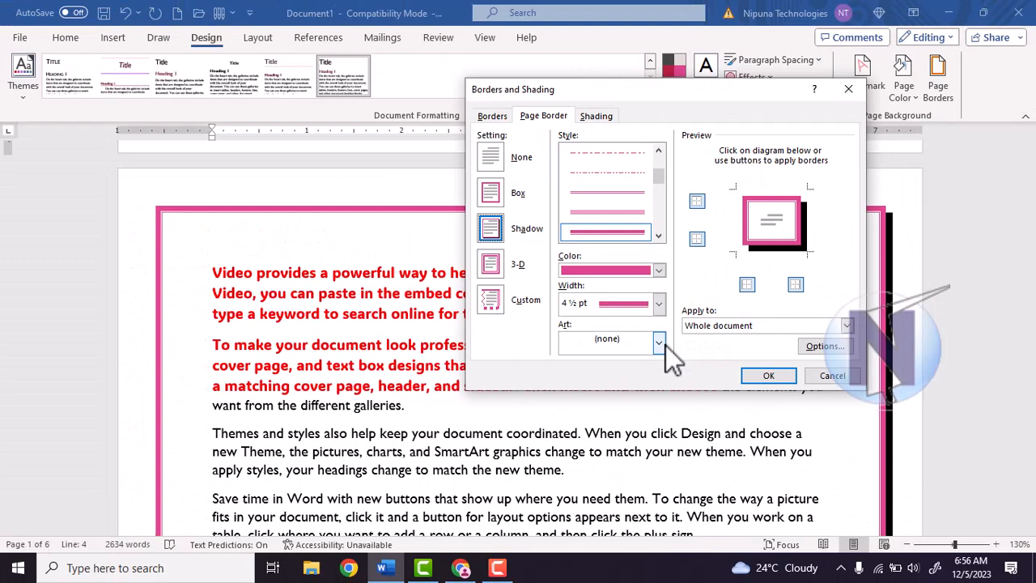
{"action": "left_click", "coordinate": [711, 347]}
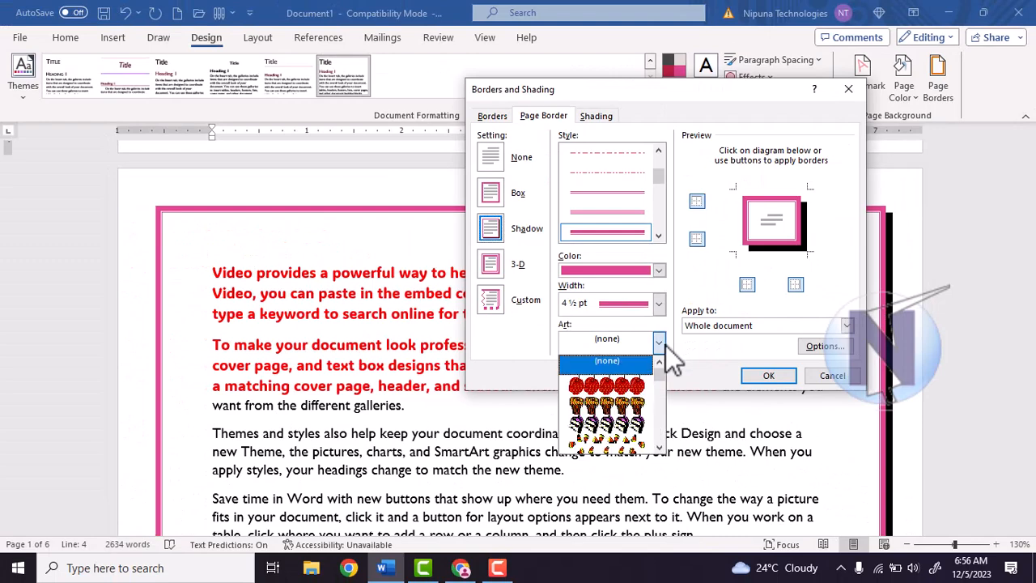
{"action": "left_click", "coordinate": [620, 391]}
{"action": "left_click", "coordinate": [768, 376]}
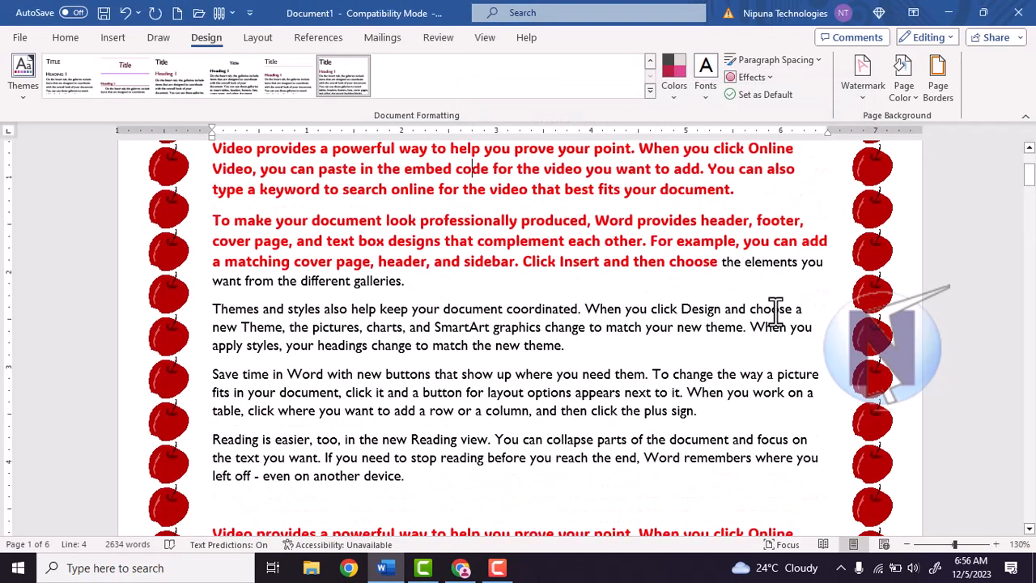
Step: Change the page border art to the green bottles and apply it to the whole document
{"action": "left_click", "coordinate": [936, 84]}
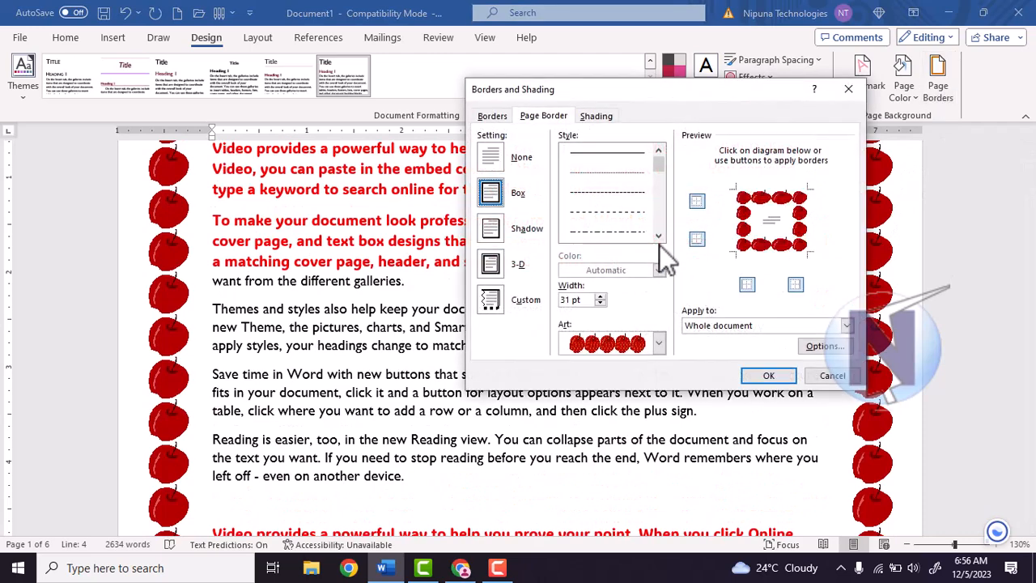
{"action": "left_click", "coordinate": [659, 343]}
{"action": "scroll", "coordinate": [615, 404], "scroll_direction": "down", "scroll_amount": 3}
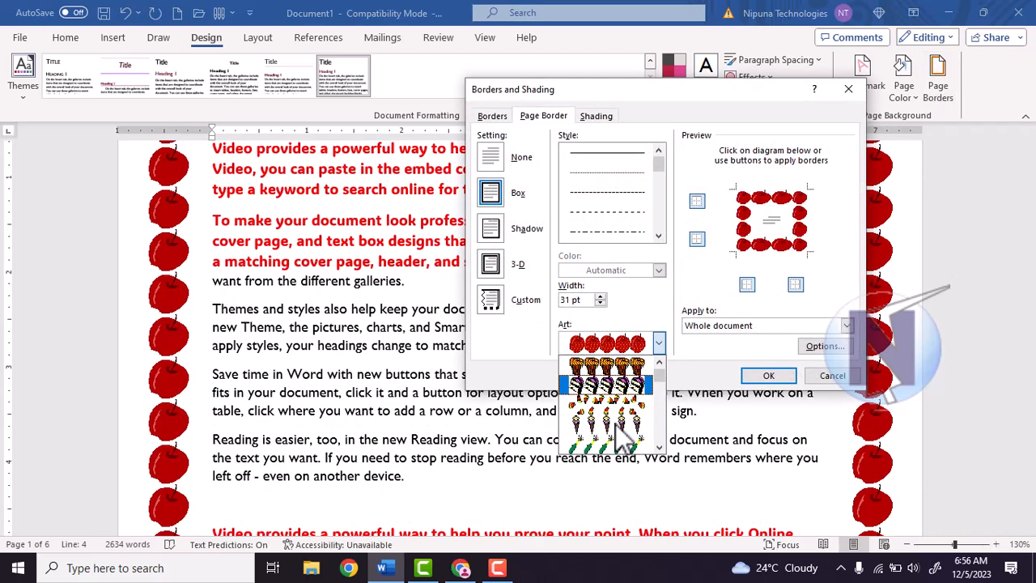
{"action": "left_click", "coordinate": [615, 436]}
{"action": "left_click", "coordinate": [768, 376]}
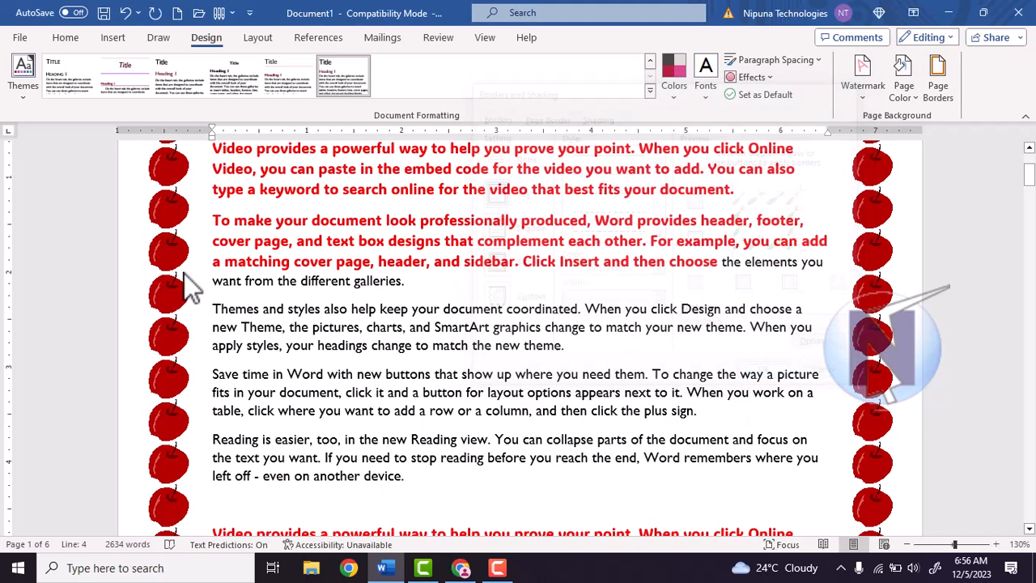
Step: Change the page border art to the palm trees and apply it to the whole document
{"action": "left_click", "coordinate": [936, 87]}
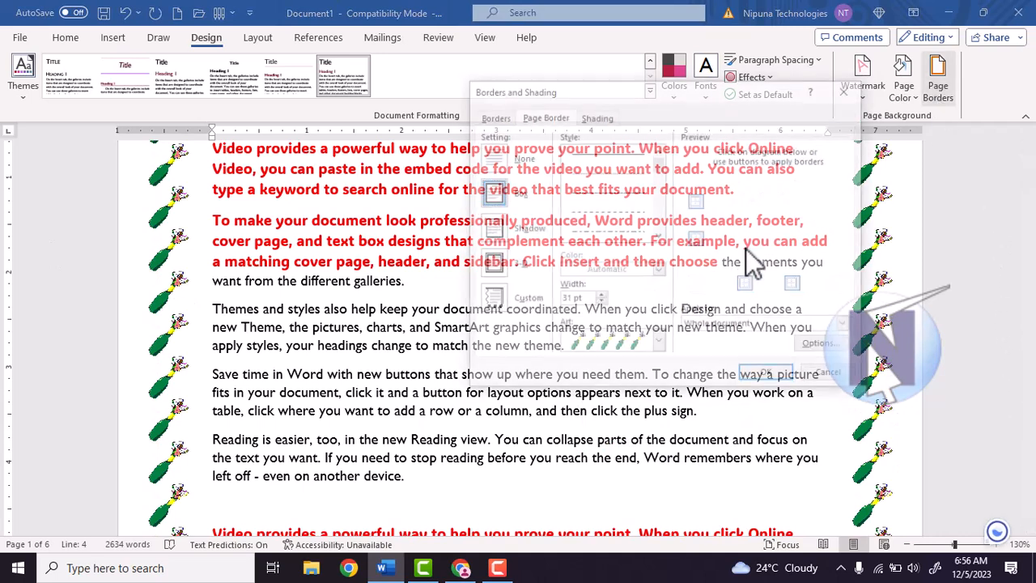
{"action": "left_click", "coordinate": [659, 344]}
{"action": "scroll", "coordinate": [648, 397], "scroll_direction": "up", "scroll_amount": 5}
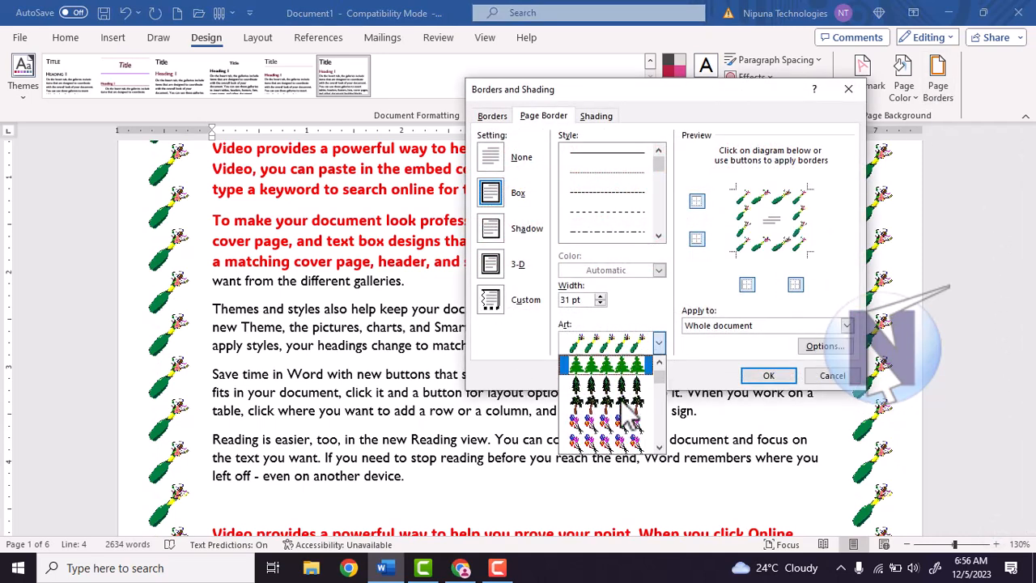
{"action": "left_click", "coordinate": [643, 379]}
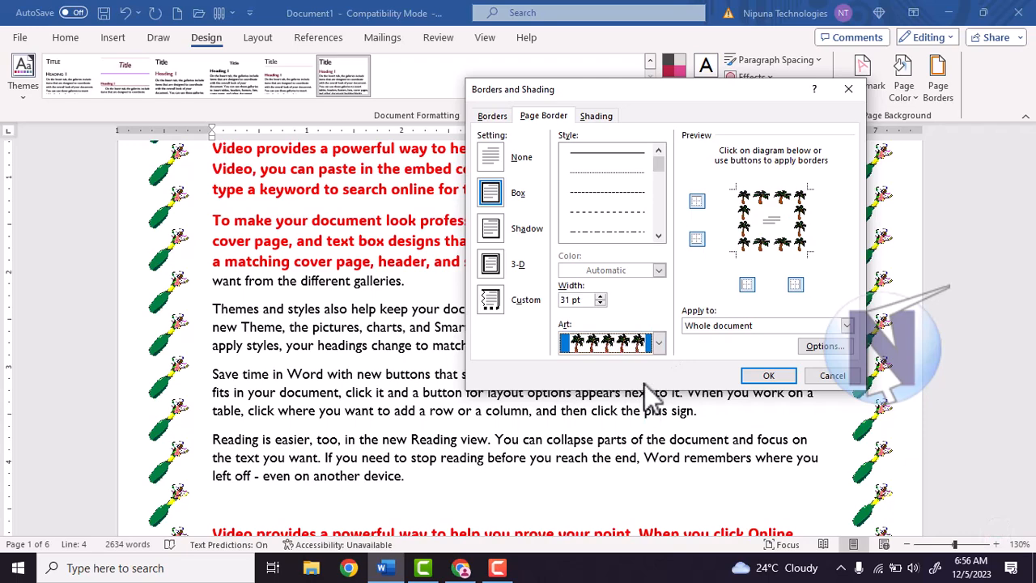
{"action": "left_click", "coordinate": [769, 376]}
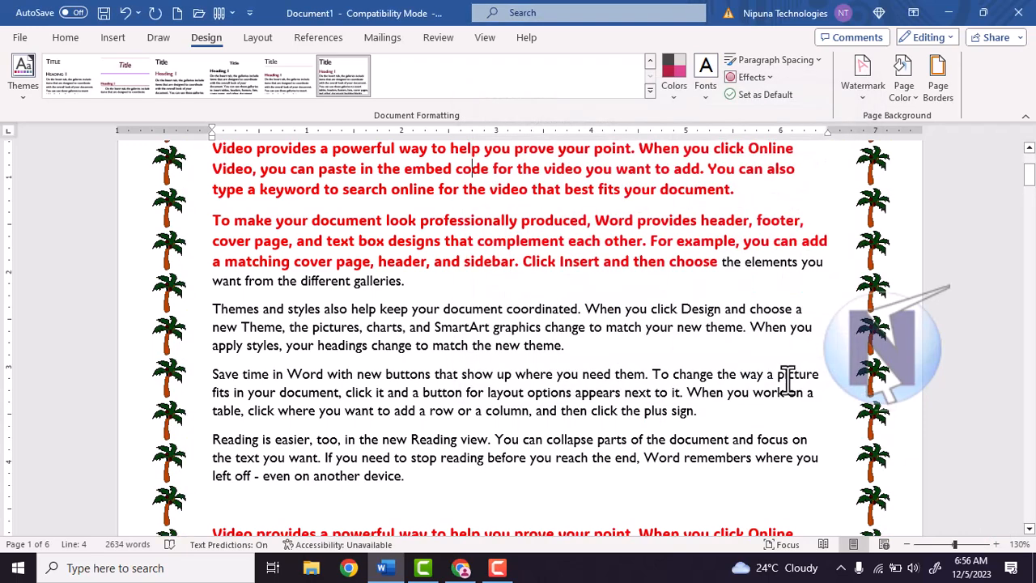
{"action": "scroll", "coordinate": [690, 310], "scroll_direction": "up", "scroll_amount": 3}
{"action": "scroll", "coordinate": [690, 310], "scroll_direction": "up", "scroll_amount": 1}
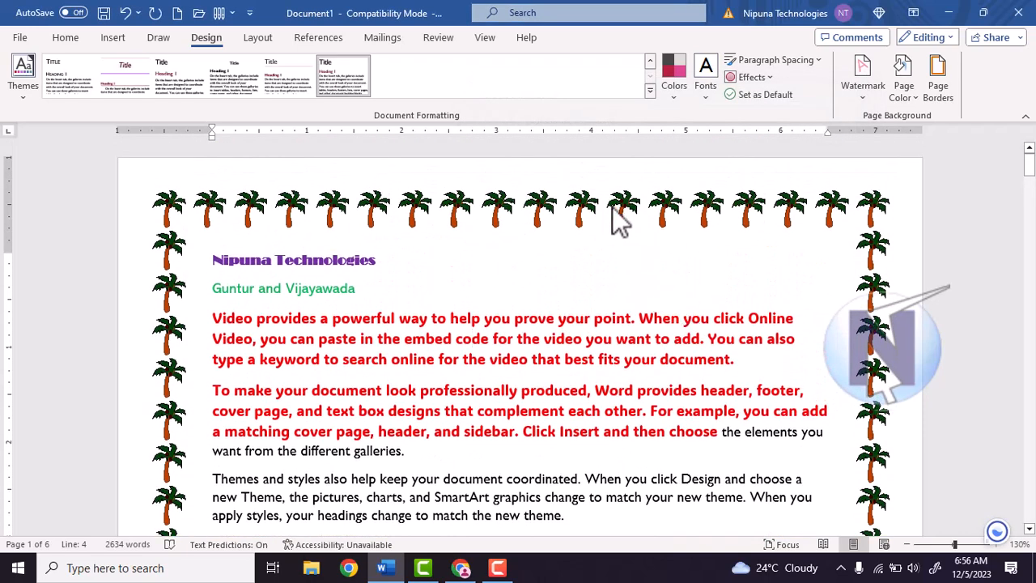
Step: Reduce the palm tree page border's width to 8 pt and apply it to the whole document
{"action": "left_click", "coordinate": [934, 95]}
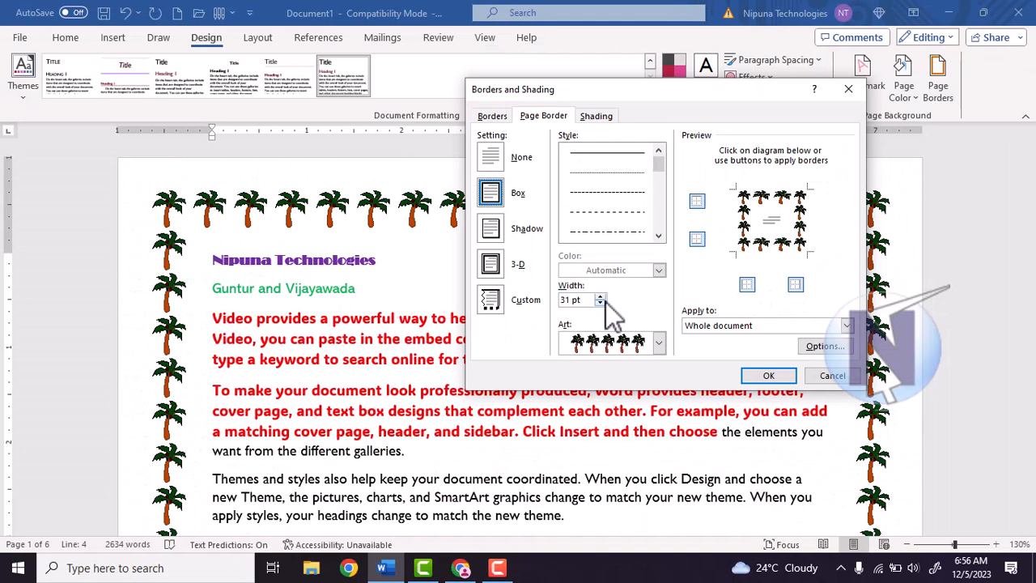
{"action": "left_click", "coordinate": [600, 303]}
{"action": "left_click", "coordinate": [600, 303]}
{"action": "left_click", "coordinate": [600, 303]}
{"action": "left_click", "coordinate": [599, 303]}
{"action": "left_click", "coordinate": [599, 304]}
{"action": "left_click", "coordinate": [600, 303]}
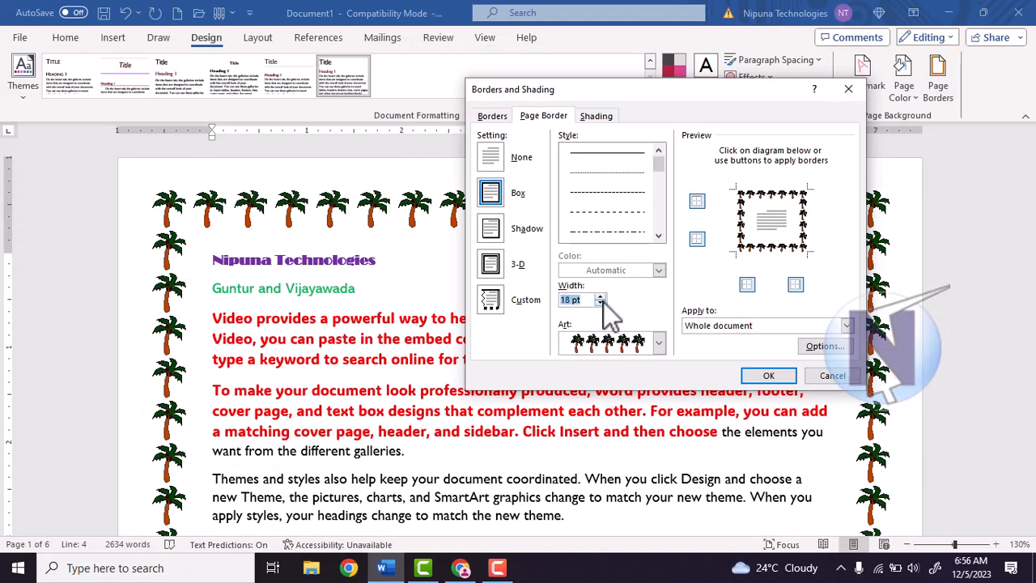
{"action": "left_click", "coordinate": [600, 304]}
{"action": "left_click", "coordinate": [599, 303]}
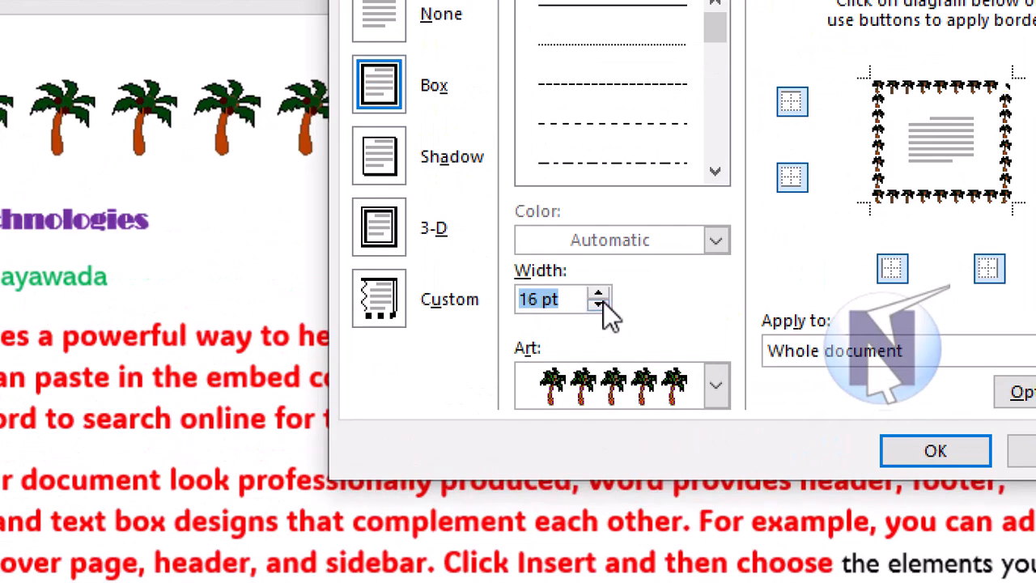
{"action": "left_click", "coordinate": [600, 305]}
{"action": "left_click", "coordinate": [599, 305]}
{"action": "left_click", "coordinate": [600, 305]}
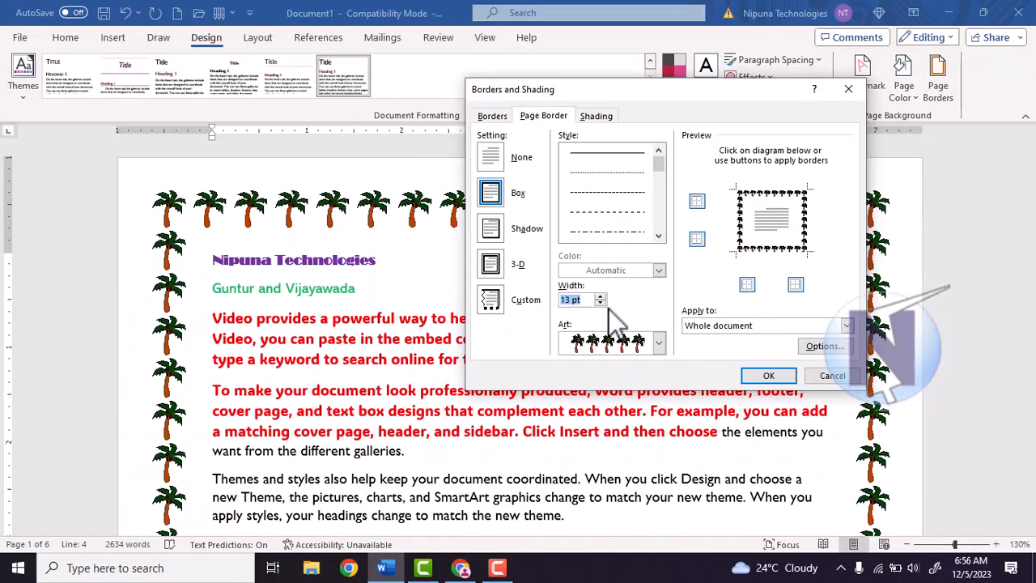
{"action": "left_click", "coordinate": [600, 303]}
{"action": "left_click", "coordinate": [600, 304]}
{"action": "left_click", "coordinate": [600, 304]}
{"action": "left_click", "coordinate": [600, 303]}
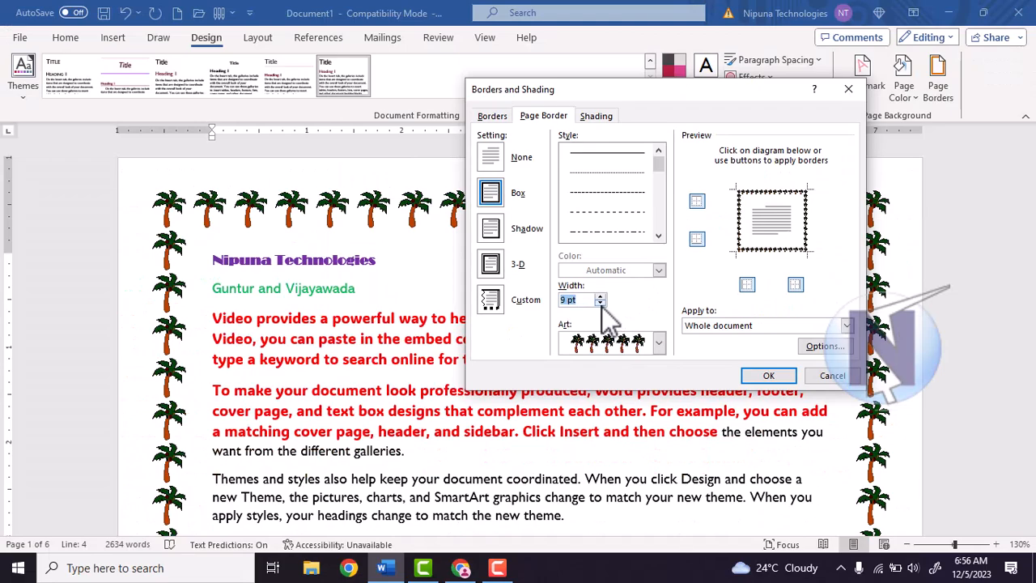
{"action": "left_click", "coordinate": [769, 374]}
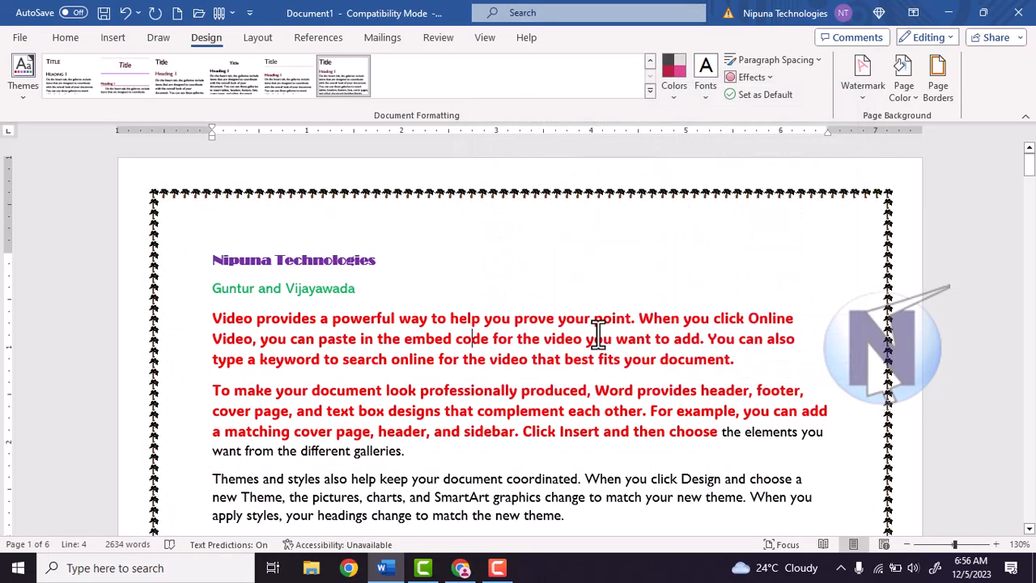
{"action": "scroll", "coordinate": [615, 331], "scroll_direction": "down", "scroll_amount": 3}
{"action": "scroll", "coordinate": [619, 333], "scroll_direction": "up", "scroll_amount": 4}
{"action": "scroll", "coordinate": [619, 334], "scroll_direction": "down", "scroll_amount": 7}
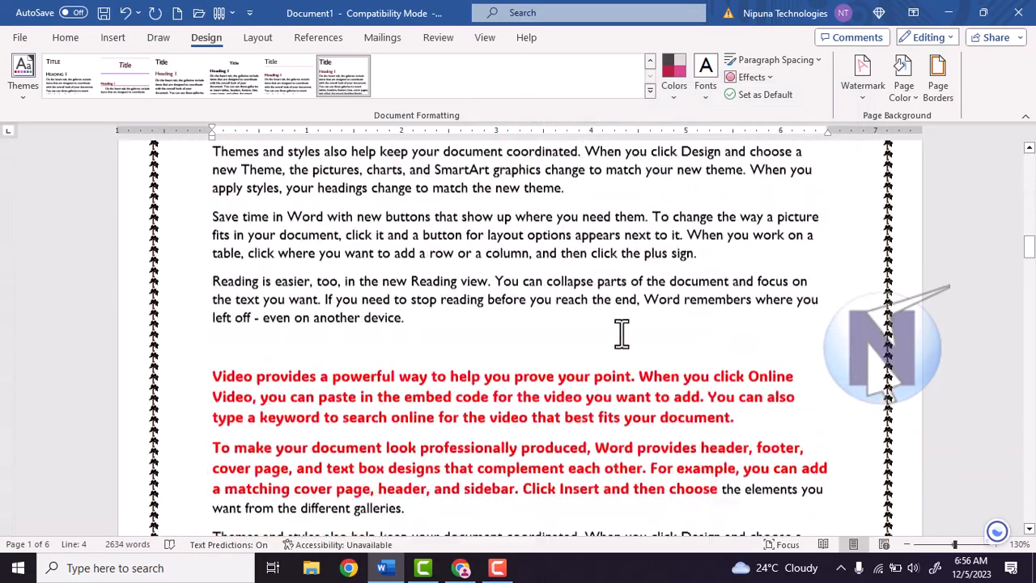
{"action": "scroll", "coordinate": [622, 332], "scroll_direction": "up", "scroll_amount": 2}
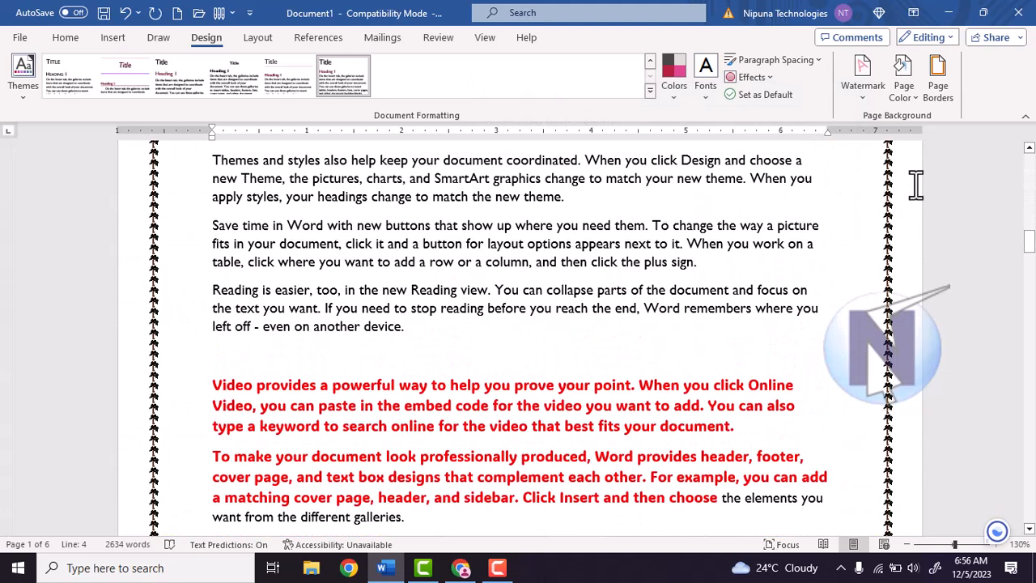
{"action": "left_click", "coordinate": [941, 86]}
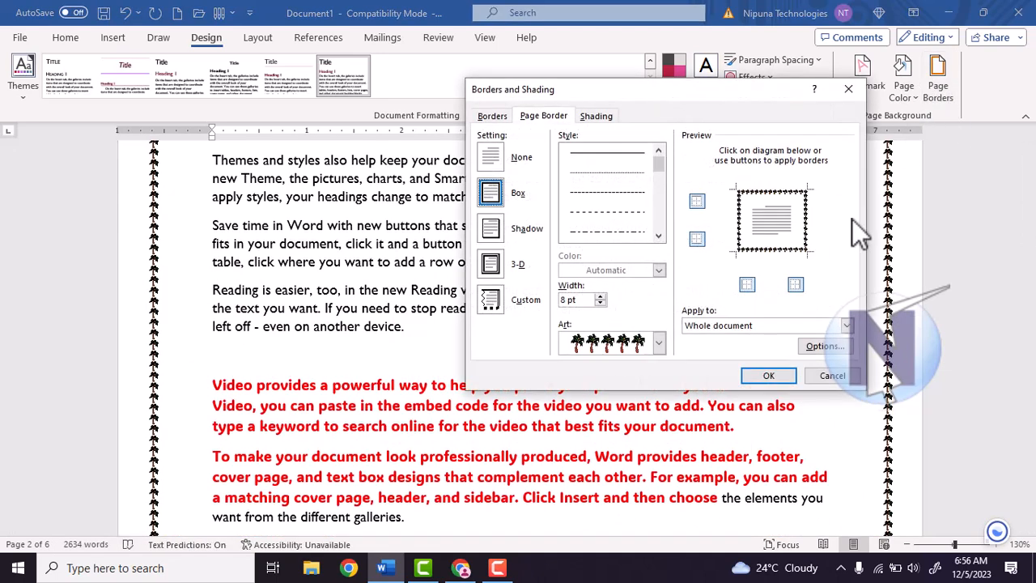
{"action": "left_click", "coordinate": [765, 330]}
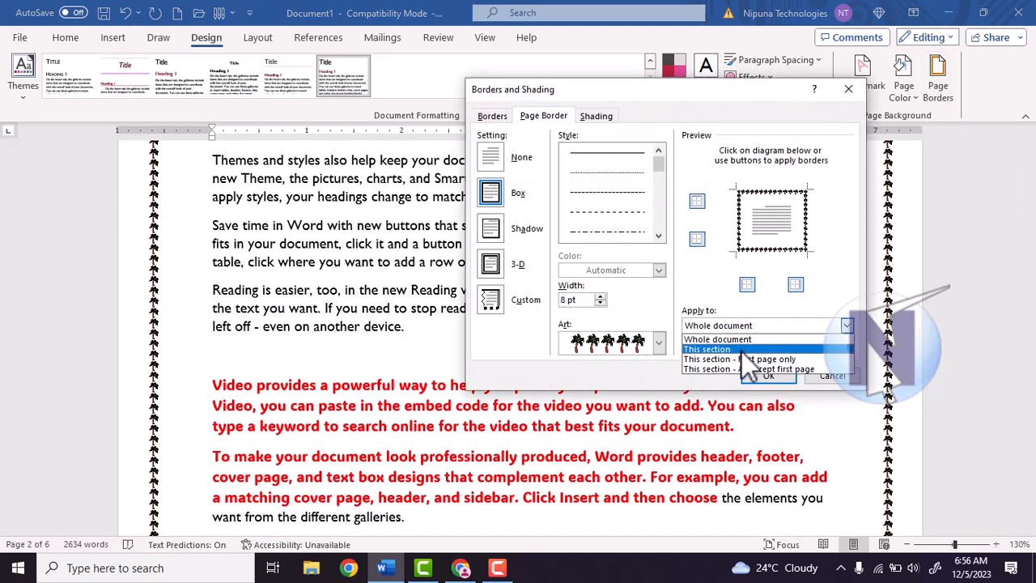
{"action": "left_click", "coordinate": [824, 379]}
Step: Apply the palm tree page border to this section
{"action": "scroll", "coordinate": [760, 378], "scroll_direction": "up", "scroll_amount": 3}
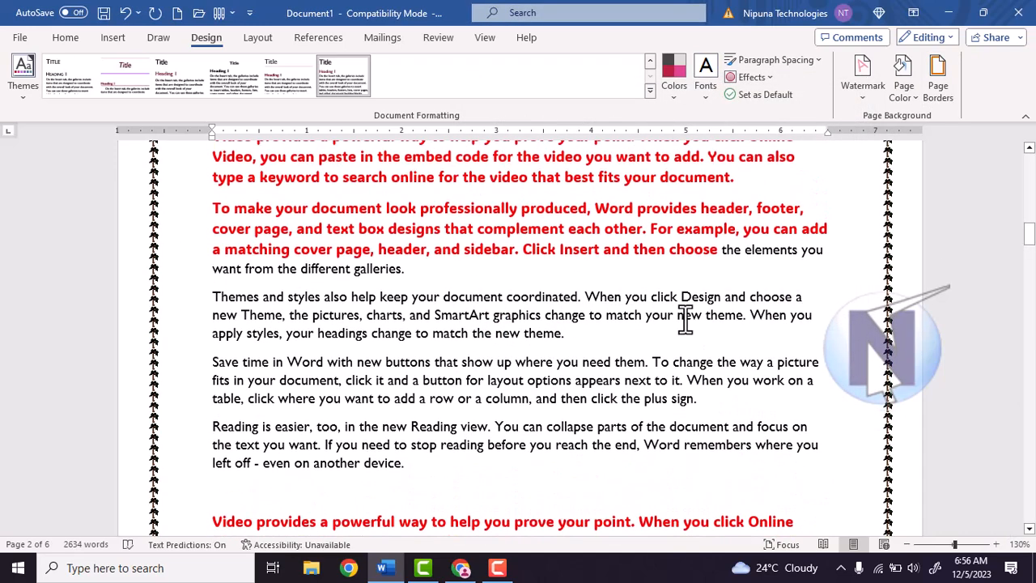
{"action": "left_click", "coordinate": [941, 90]}
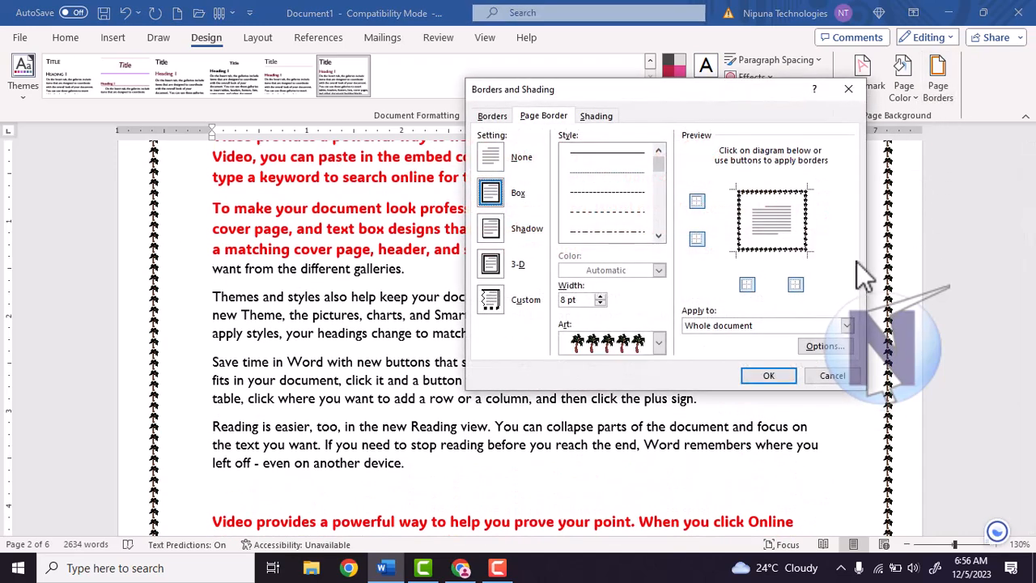
{"action": "left_click", "coordinate": [742, 333]}
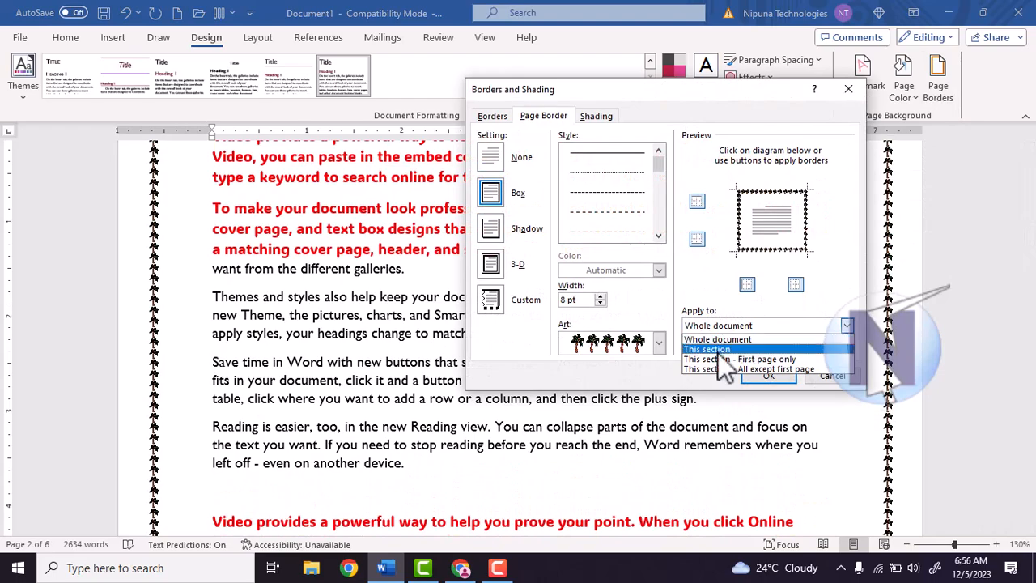
{"action": "left_click", "coordinate": [718, 353]}
{"action": "left_click", "coordinate": [769, 376]}
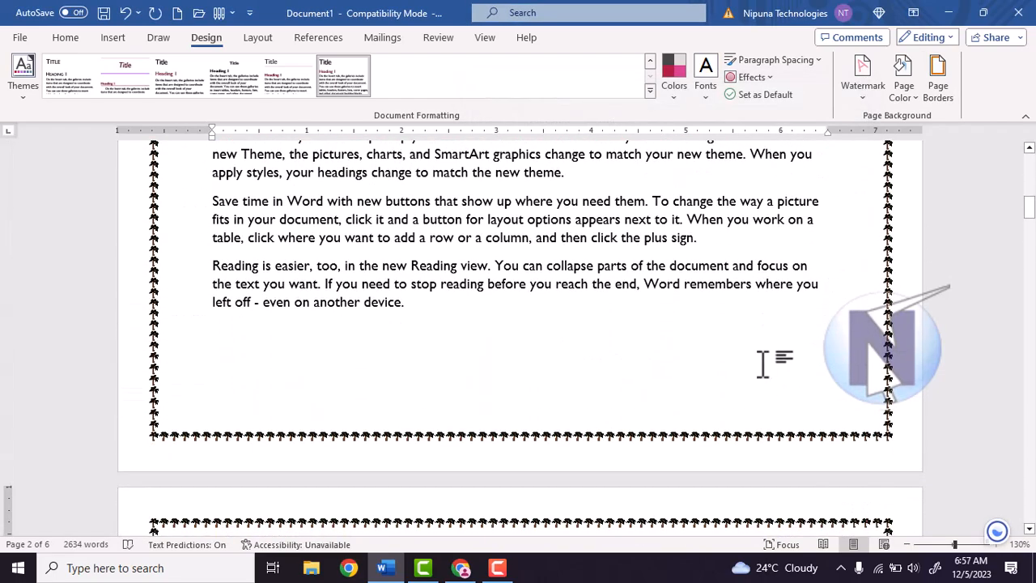
Step: Restrict the palm tree page border to the first page of this section only
{"action": "left_click", "coordinate": [937, 92]}
{"action": "left_click", "coordinate": [745, 326]}
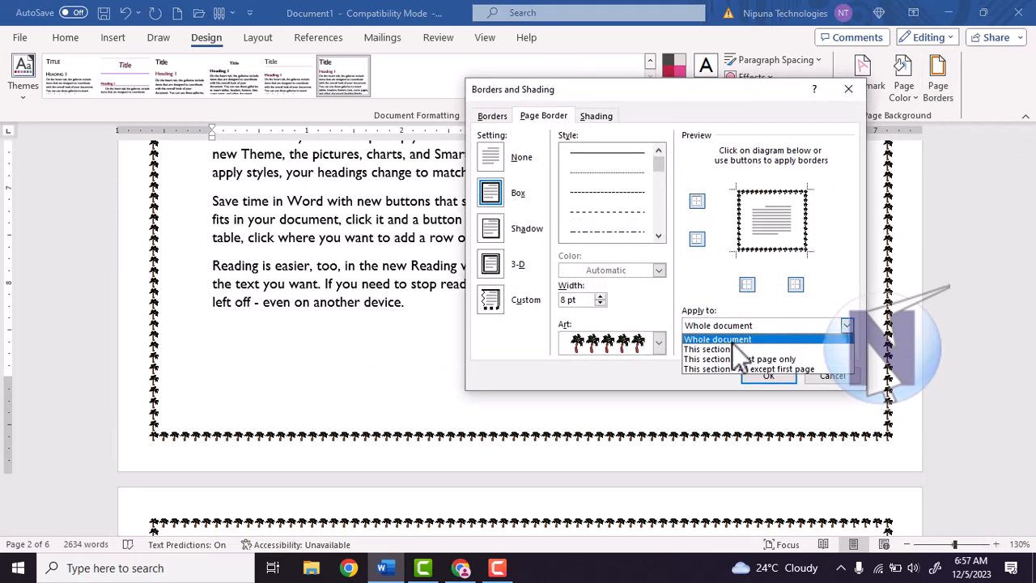
{"action": "left_click", "coordinate": [733, 358]}
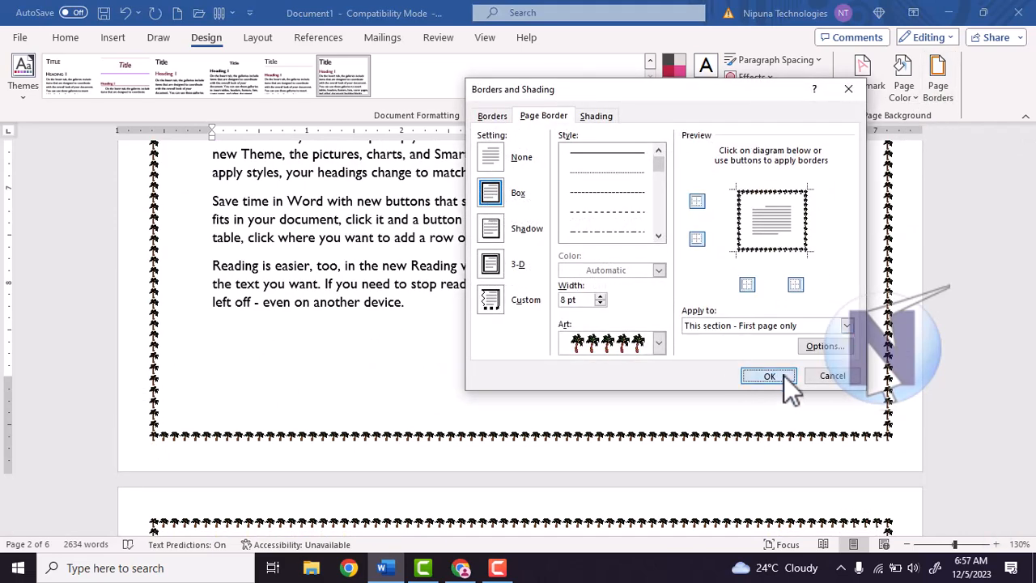
{"action": "left_click", "coordinate": [783, 374]}
{"action": "scroll", "coordinate": [750, 364], "scroll_direction": "up", "scroll_amount": 10}
{"action": "scroll", "coordinate": [750, 362], "scroll_direction": "down", "scroll_amount": 5}
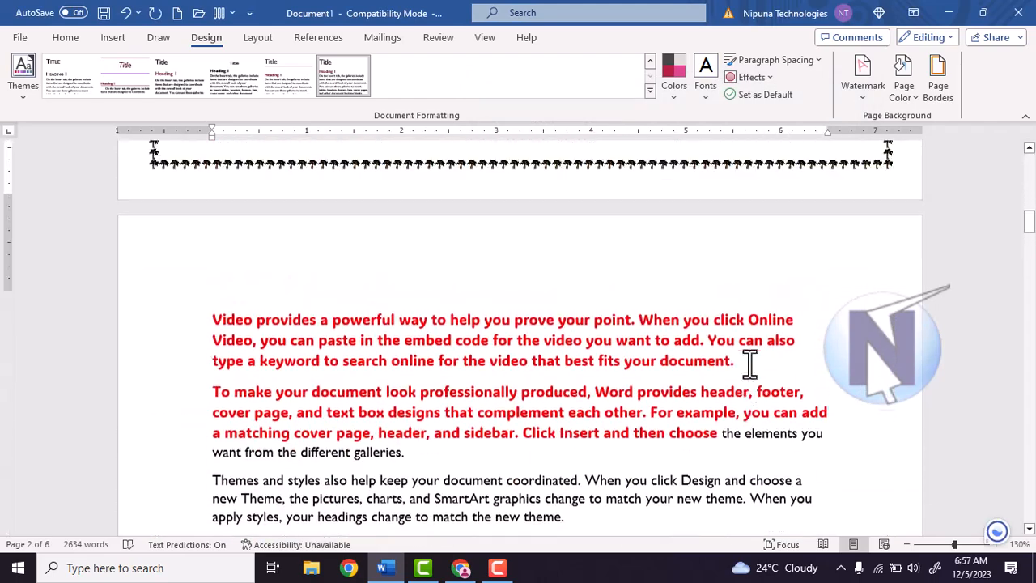
Step: Apply the palm tree page border to all pages of this section except the first
{"action": "scroll", "coordinate": [749, 363], "scroll_direction": "up", "scroll_amount": 4}
{"action": "left_click", "coordinate": [942, 99]}
{"action": "left_click", "coordinate": [732, 324]}
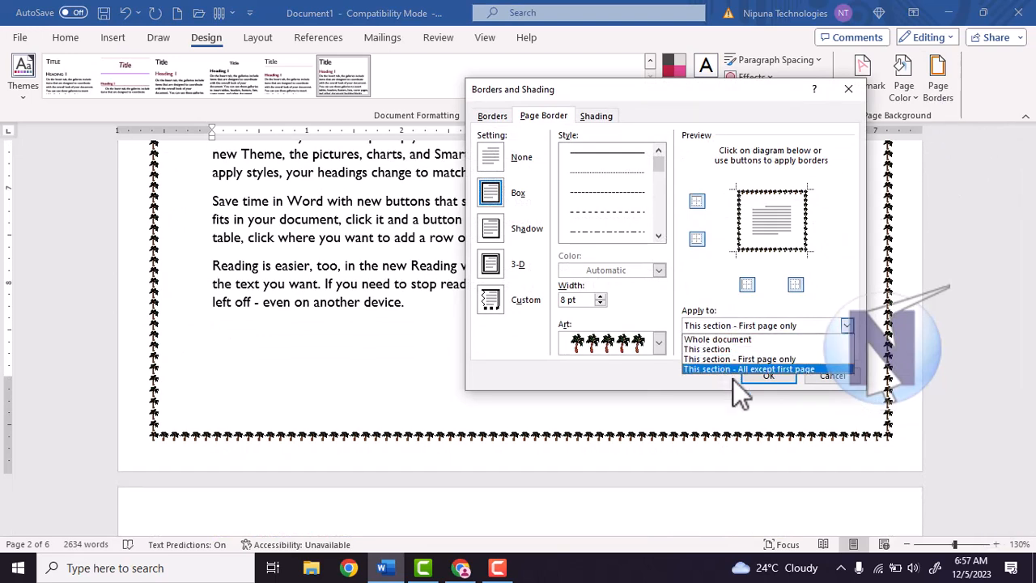
{"action": "left_click", "coordinate": [786, 369]}
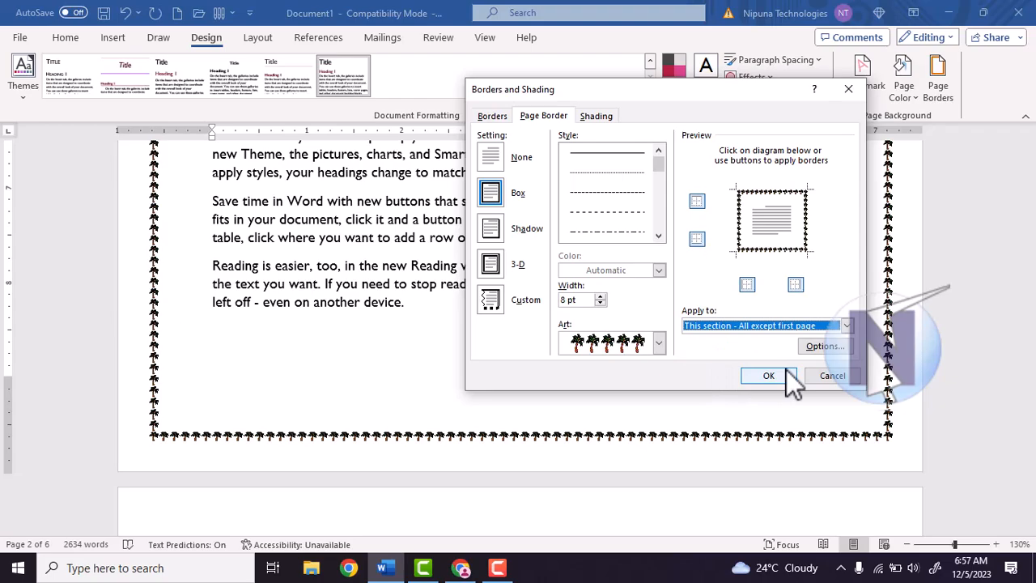
{"action": "left_click", "coordinate": [777, 372]}
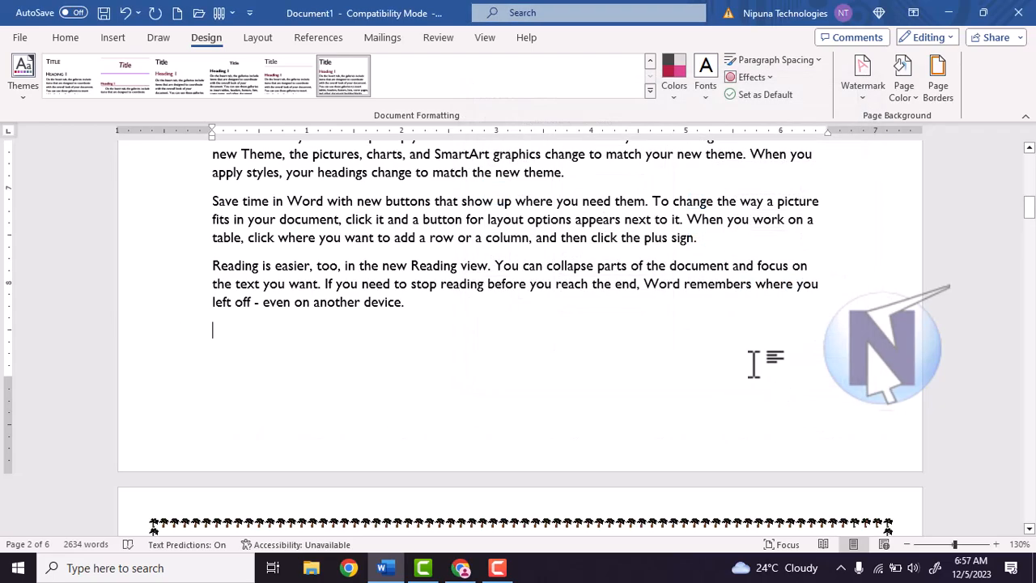
{"action": "scroll", "coordinate": [740, 333], "scroll_direction": "down", "scroll_amount": 2}
{"action": "scroll", "coordinate": [739, 332], "scroll_direction": "down", "scroll_amount": 15}
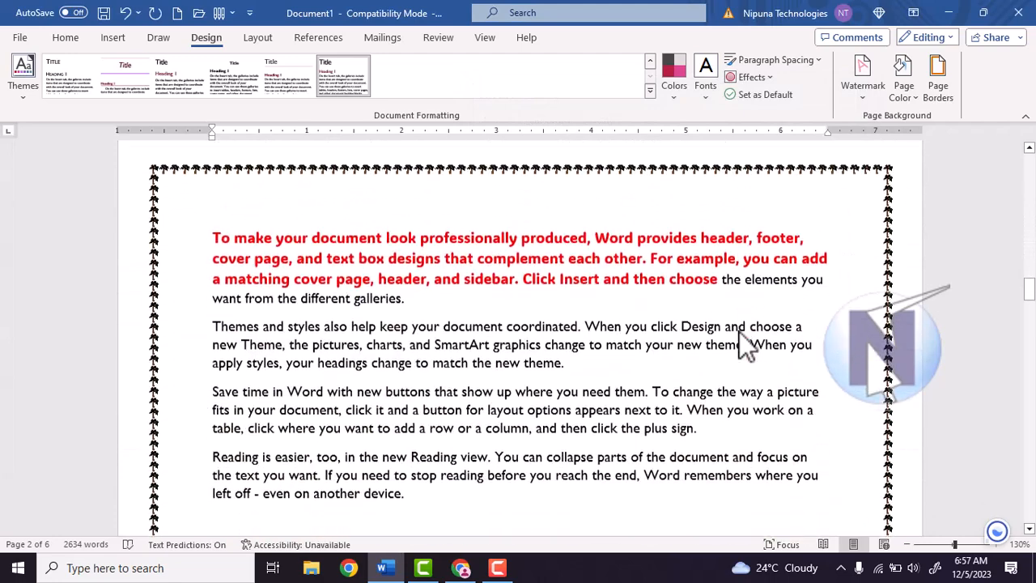
Step: Apply the palm tree page border to the whole document again
{"action": "left_click", "coordinate": [947, 96]}
{"action": "left_click", "coordinate": [846, 325]}
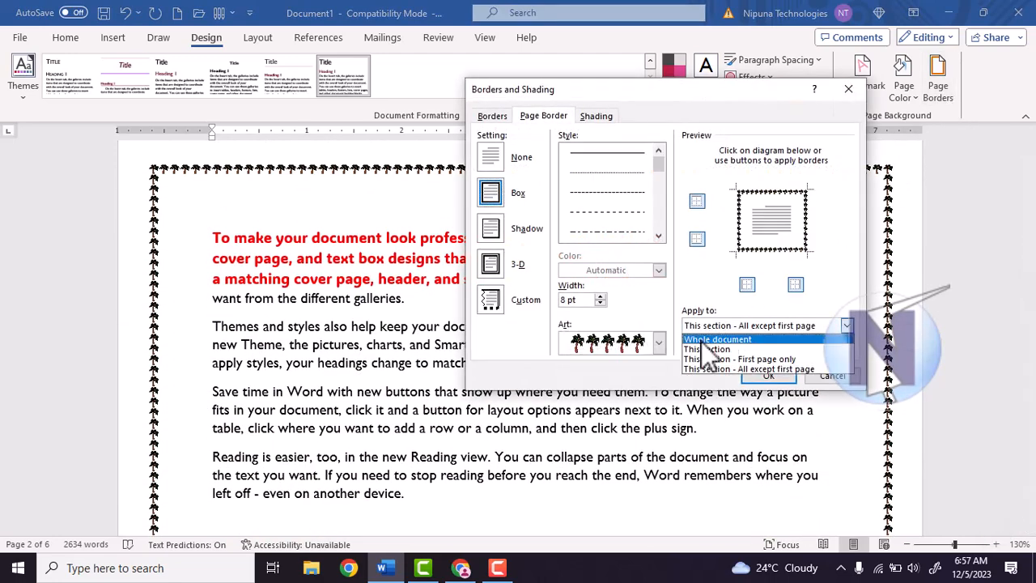
{"action": "left_click", "coordinate": [702, 337]}
{"action": "left_click", "coordinate": [766, 376]}
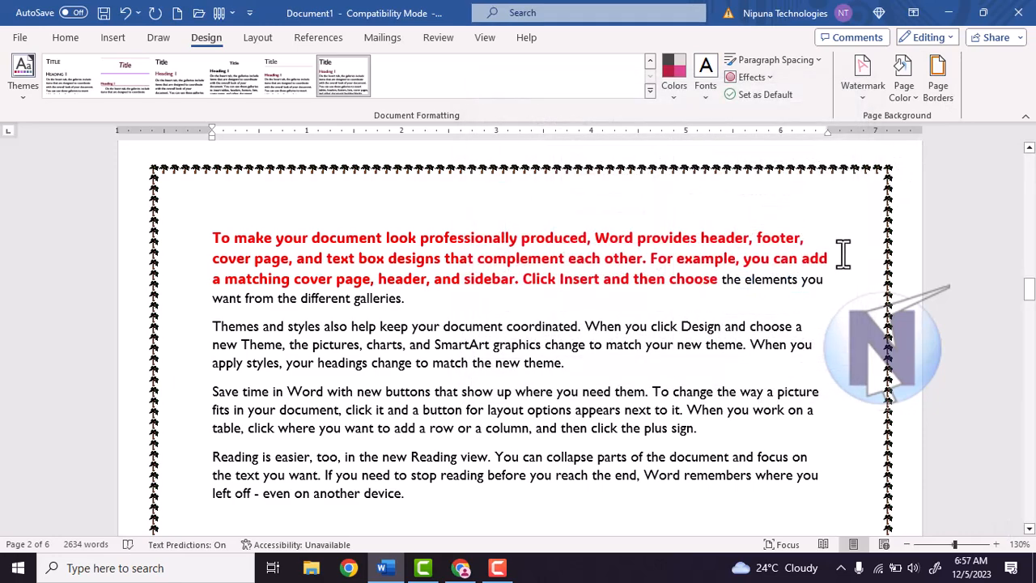
Step: Remove the page border from the whole document by choosing the None setting
{"action": "scroll", "coordinate": [844, 259], "scroll_direction": "down", "scroll_amount": 5}
{"action": "left_click", "coordinate": [930, 88]}
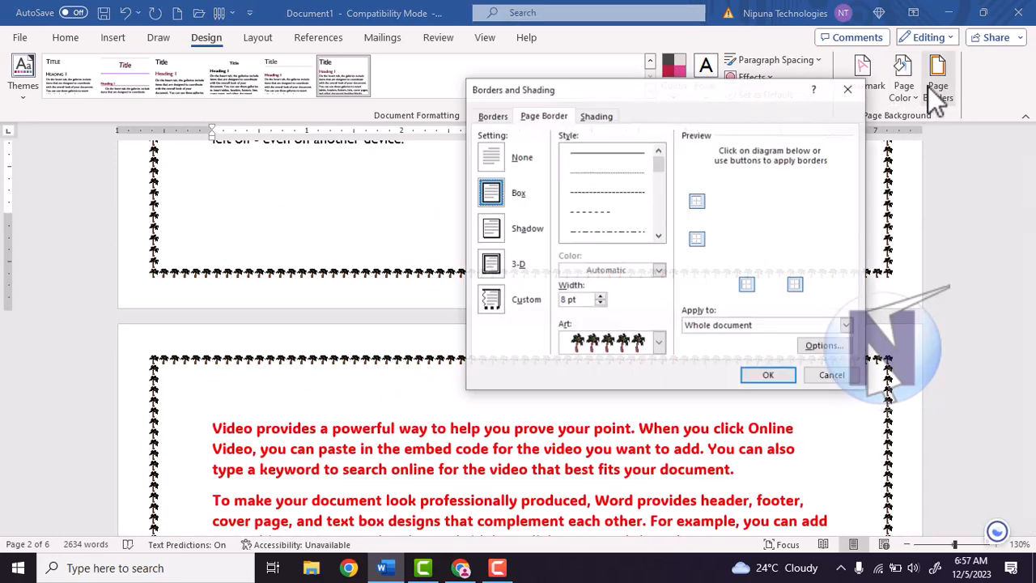
{"action": "left_click", "coordinate": [500, 163]}
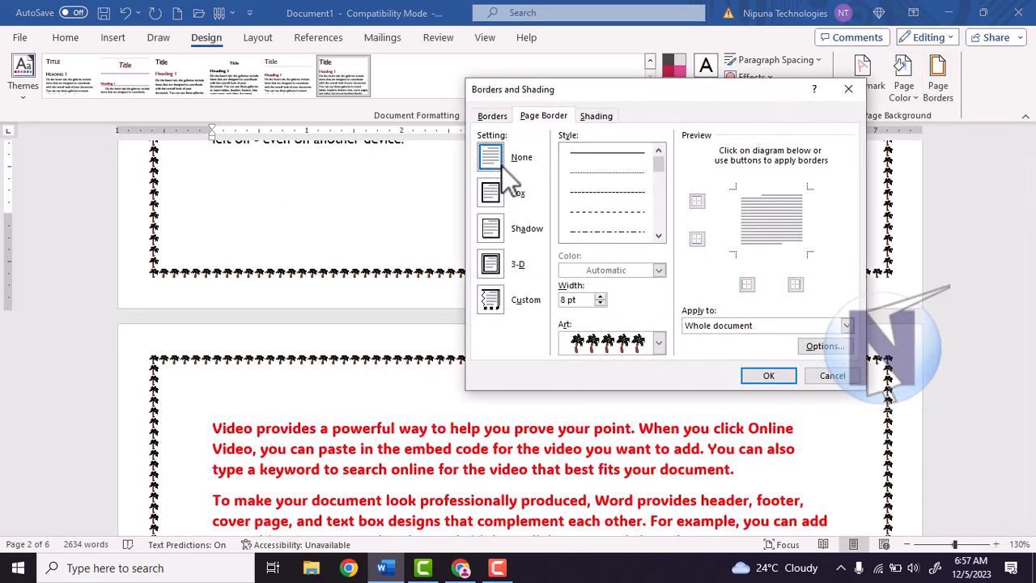
{"action": "left_click", "coordinate": [792, 378]}
{"action": "scroll", "coordinate": [669, 227], "scroll_direction": "down", "scroll_amount": 6}
{"action": "scroll", "coordinate": [688, 207], "scroll_direction": "up", "scroll_amount": 2}
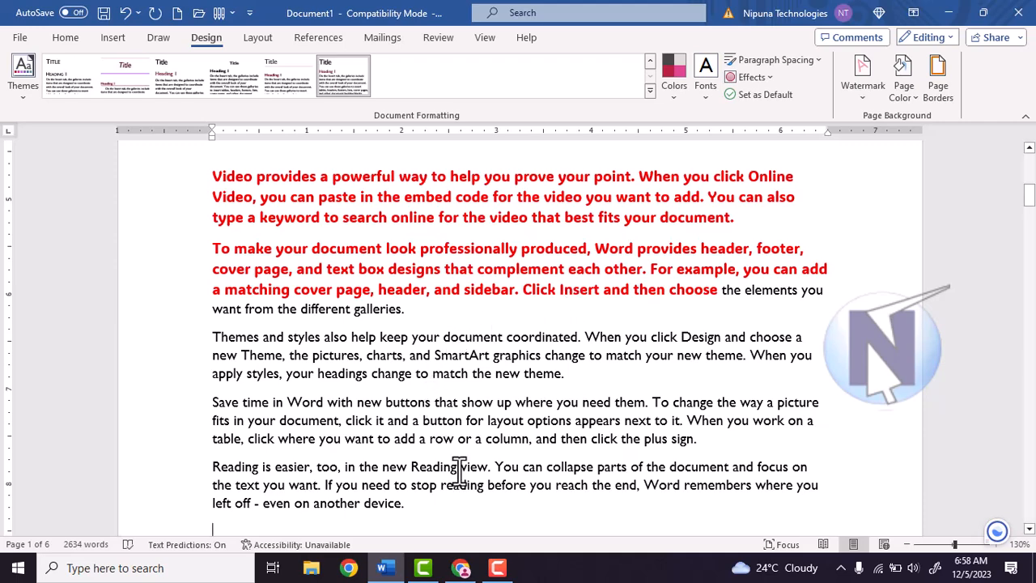
Step: Switch to Chrome, view the Nipuna Technologies home page and its contact form, and return to Word
{"action": "left_click", "coordinate": [393, 570]}
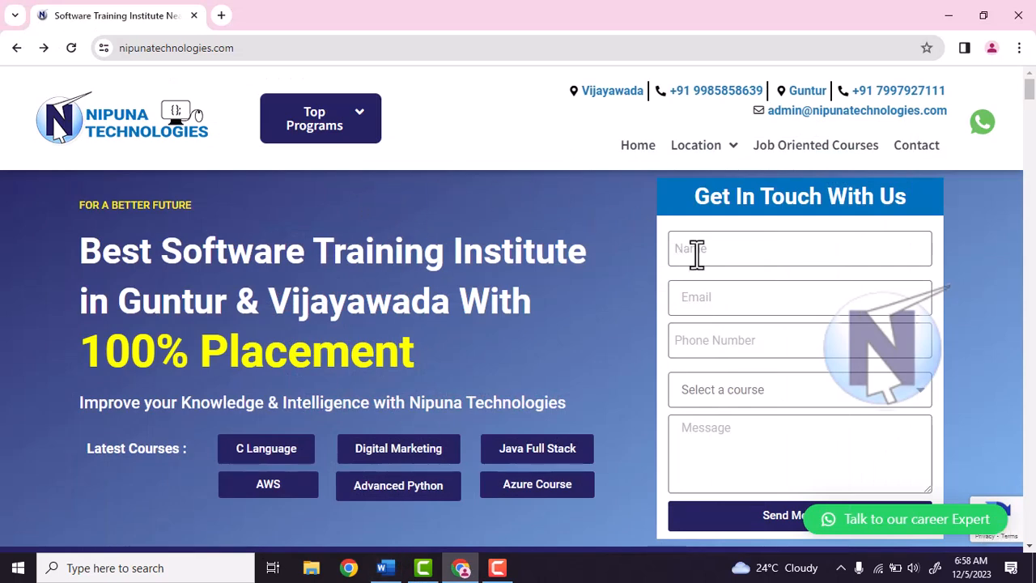
{"action": "scroll", "coordinate": [738, 315], "scroll_direction": "down", "scroll_amount": 1}
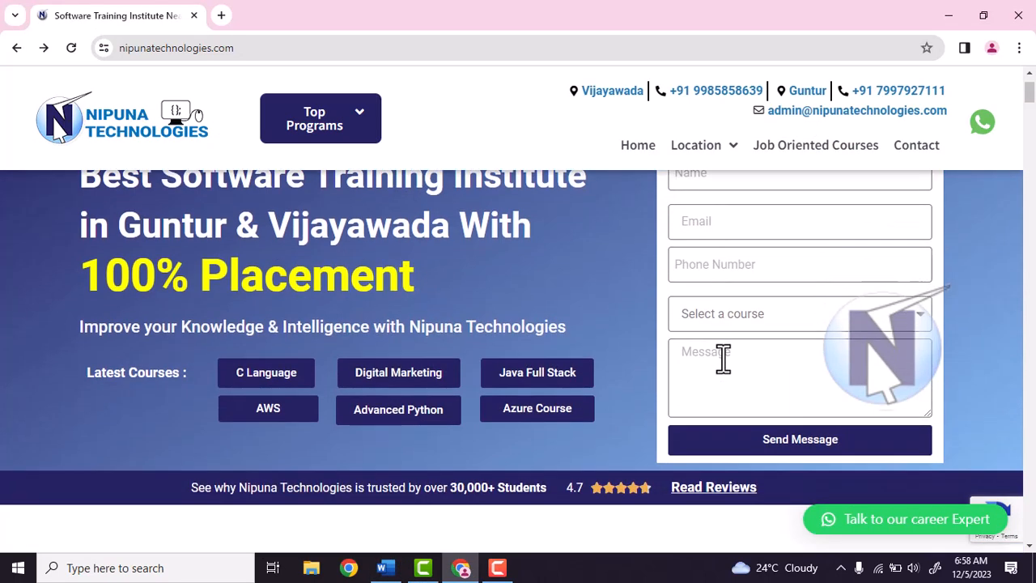
{"action": "scroll", "coordinate": [739, 383], "scroll_direction": "up", "scroll_amount": 1}
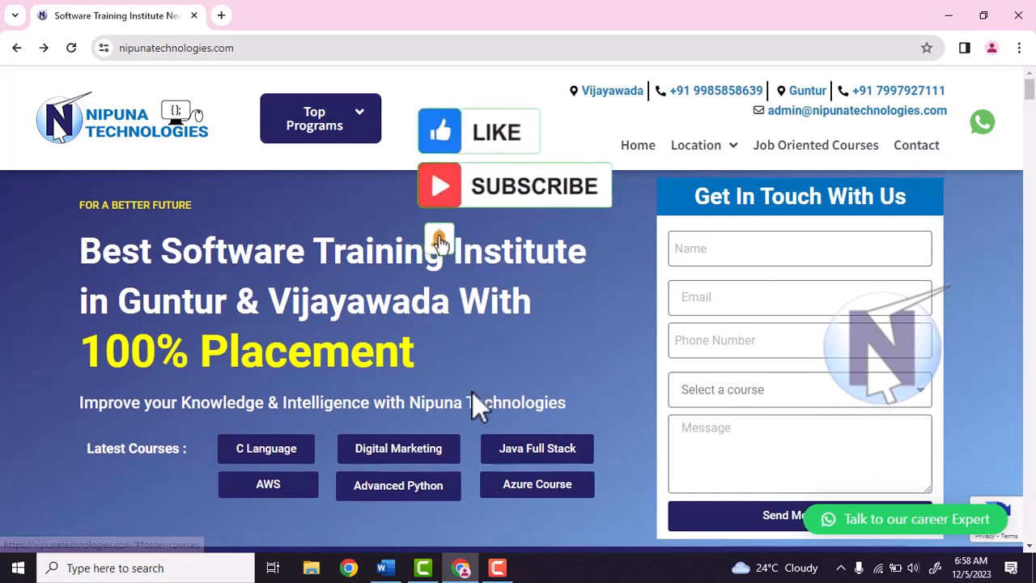
{"action": "left_click", "coordinate": [386, 577]}
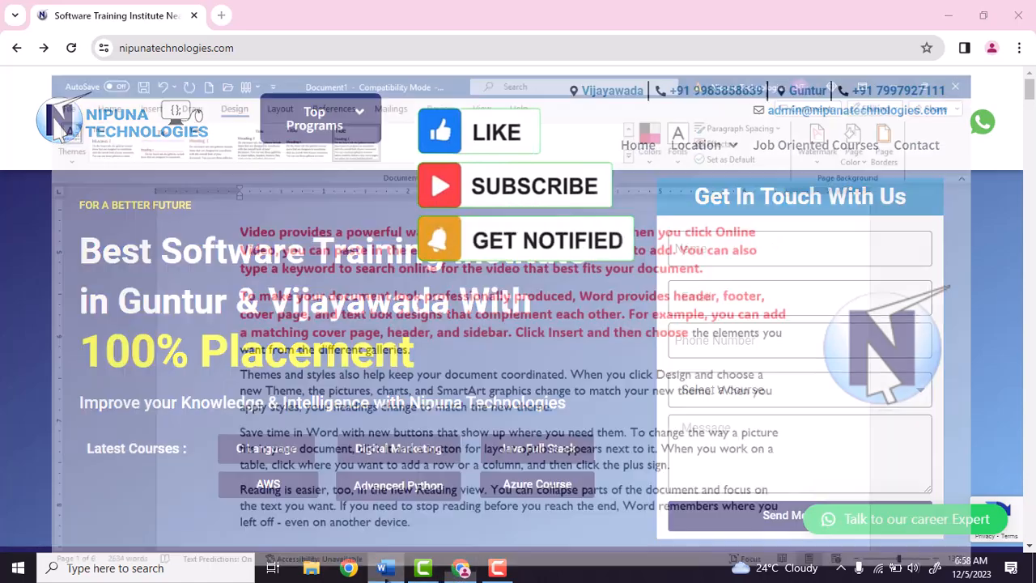